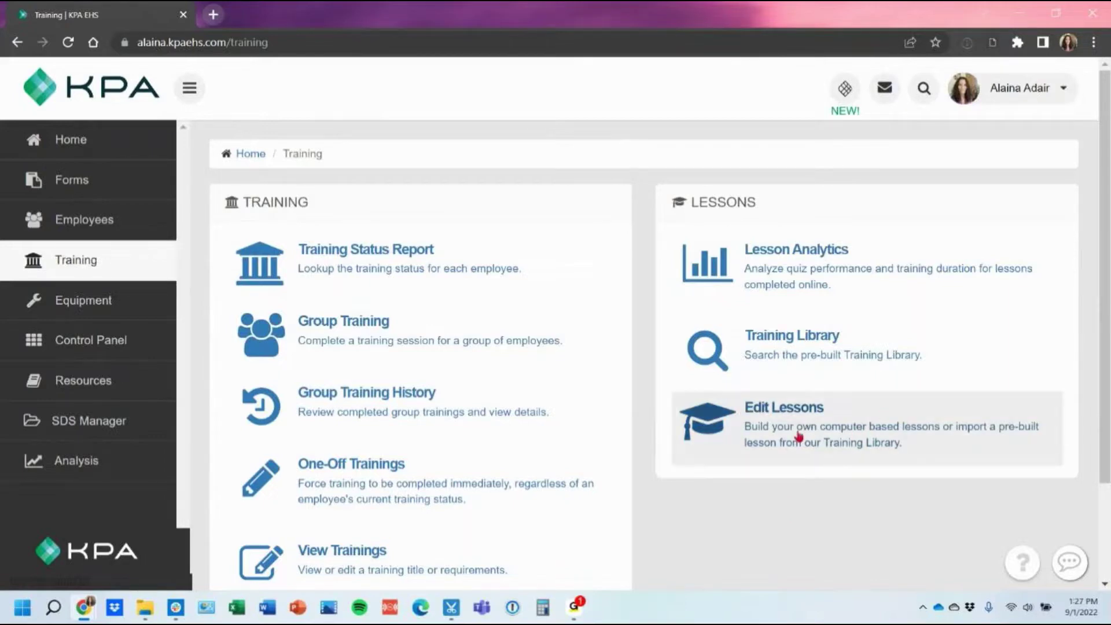
Step: Start a new lesson from Edit Lessons and scroll down to its empty Slides section
click(880, 434)
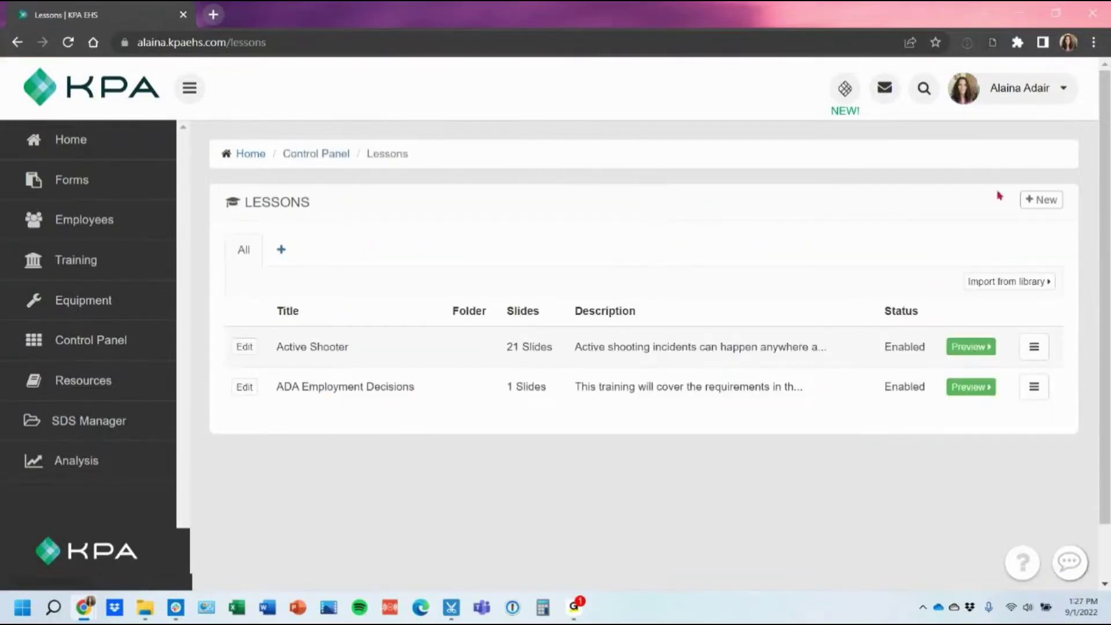
click(1054, 207)
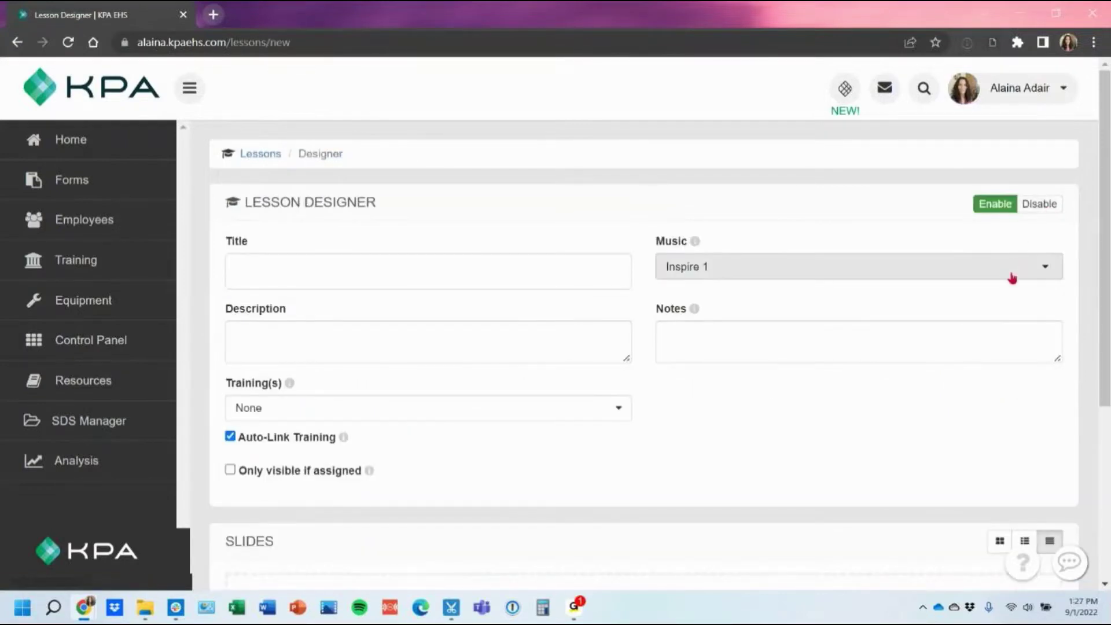
scroll(984, 323, down, 3)
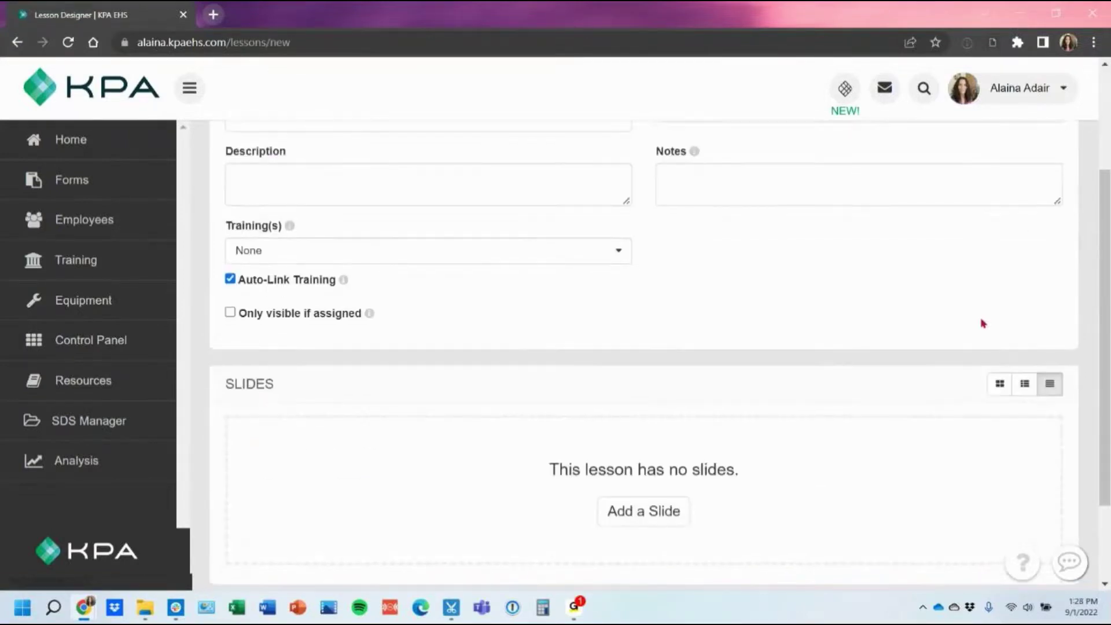
scroll(984, 322, down, 2)
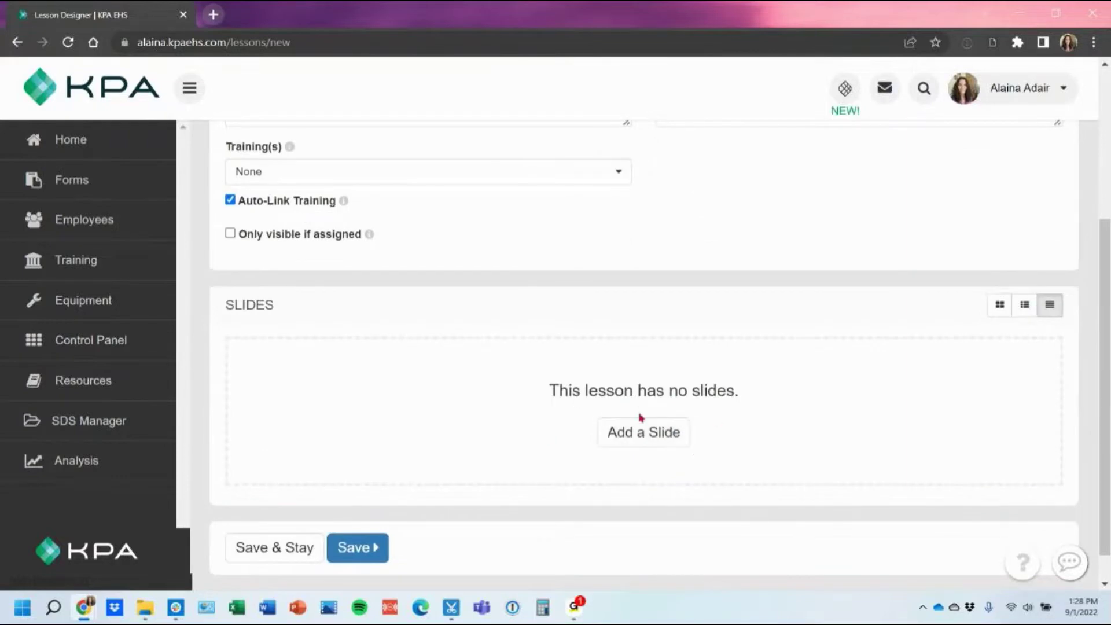
click(670, 445)
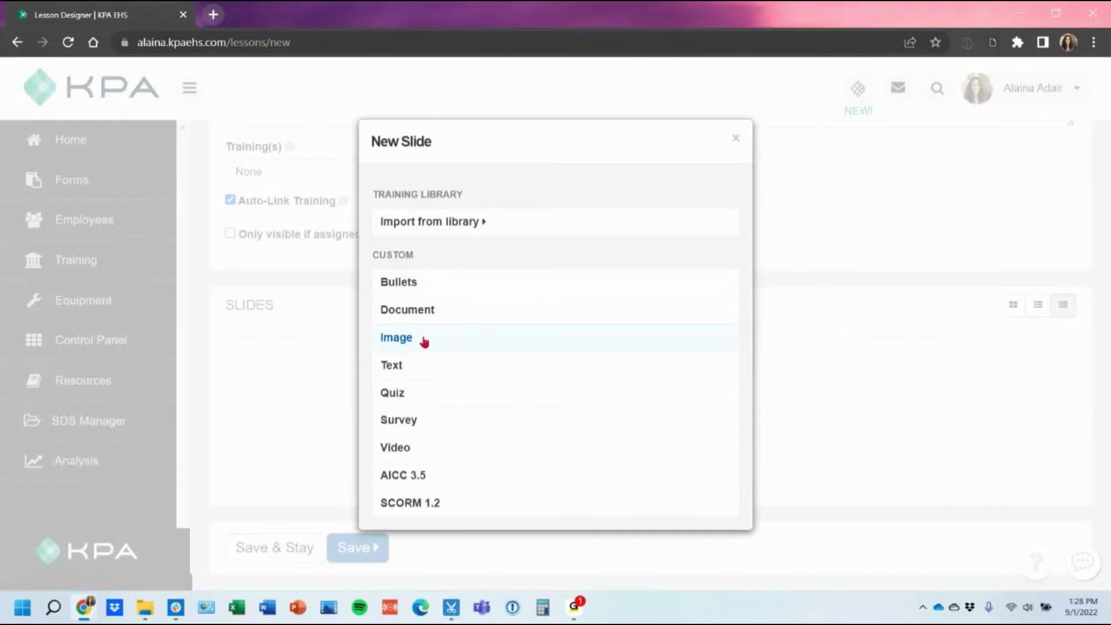
click(845, 383)
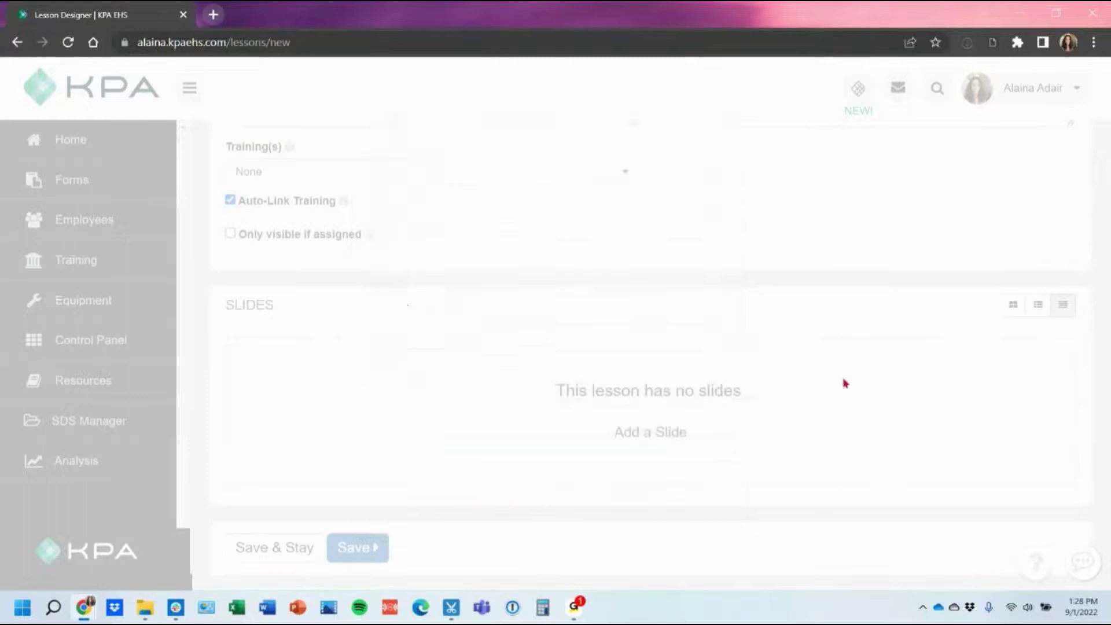
Step: Create a new lesson titled 'Personal Protective Equipment'
scroll(843, 414, up, 4)
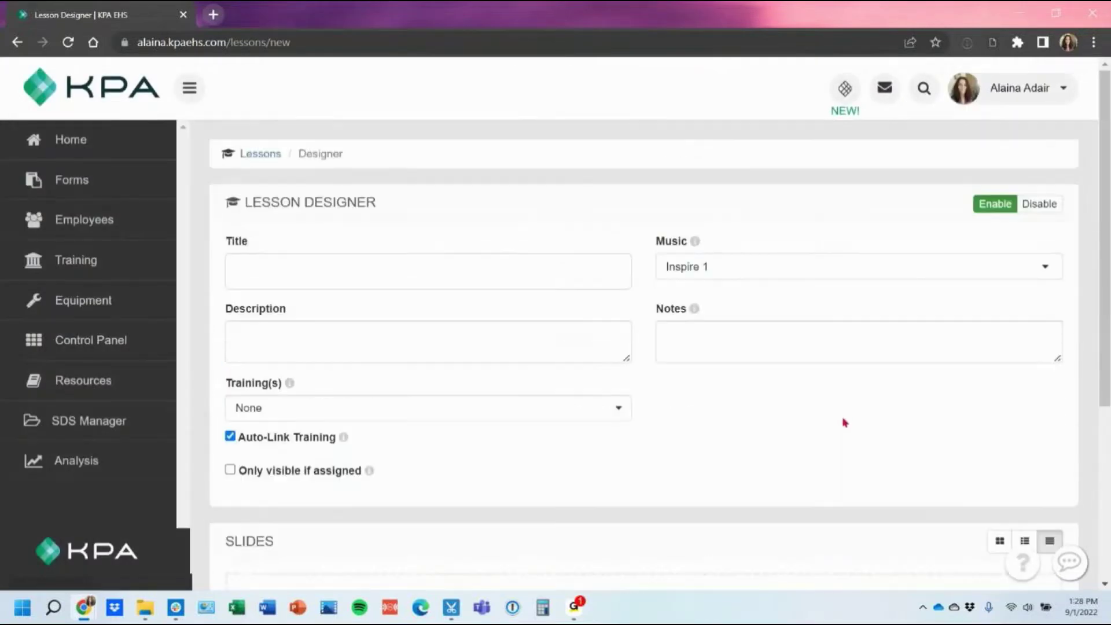
click(61, 263)
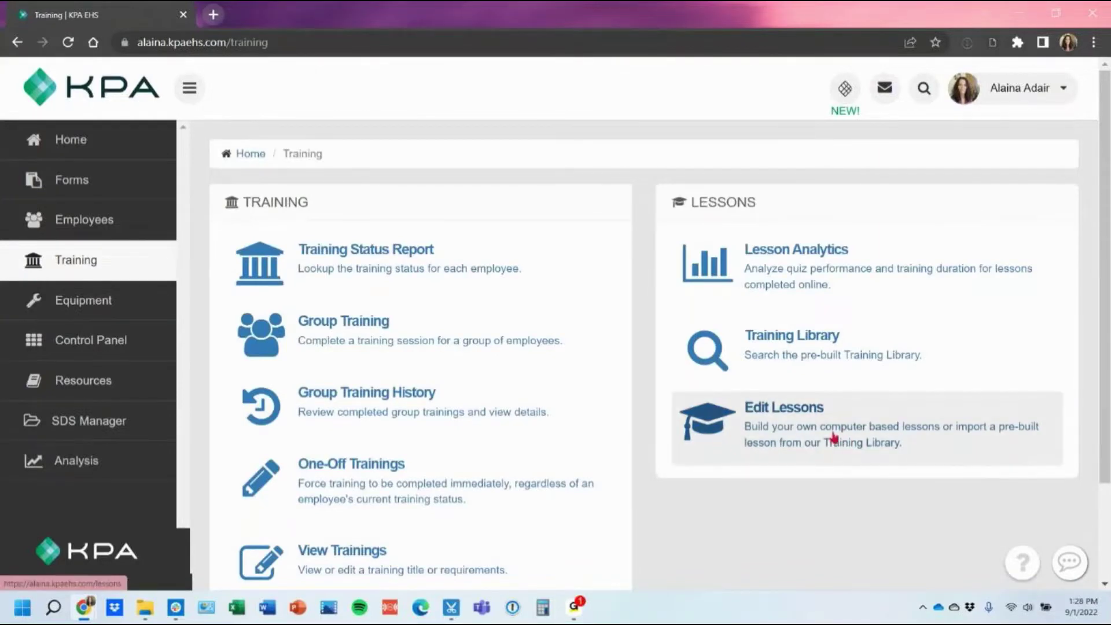
click(834, 438)
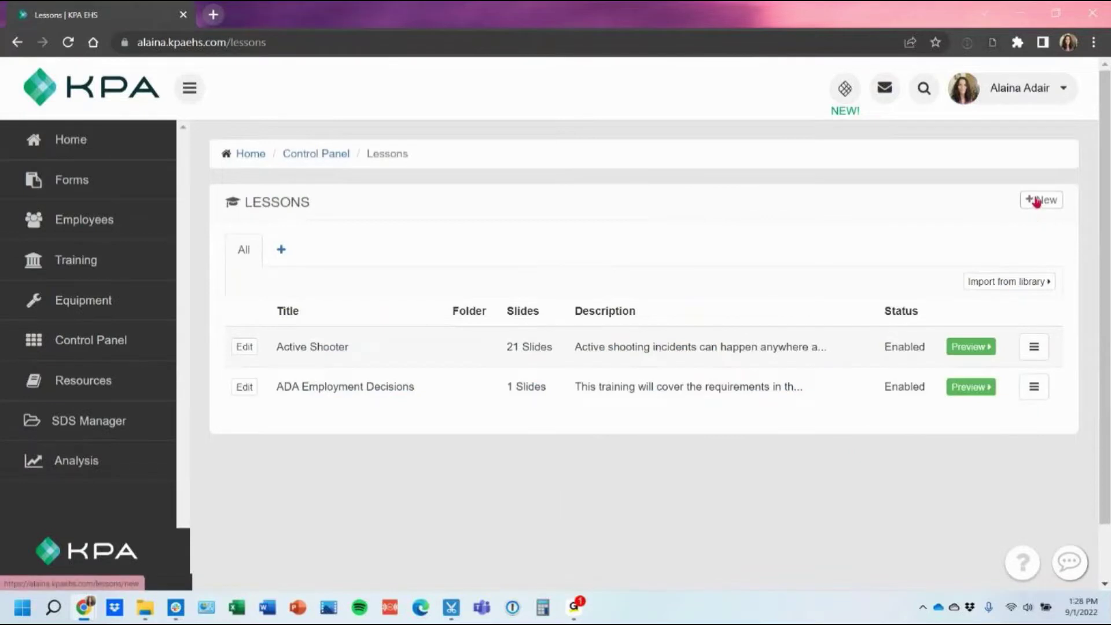
click(1036, 201)
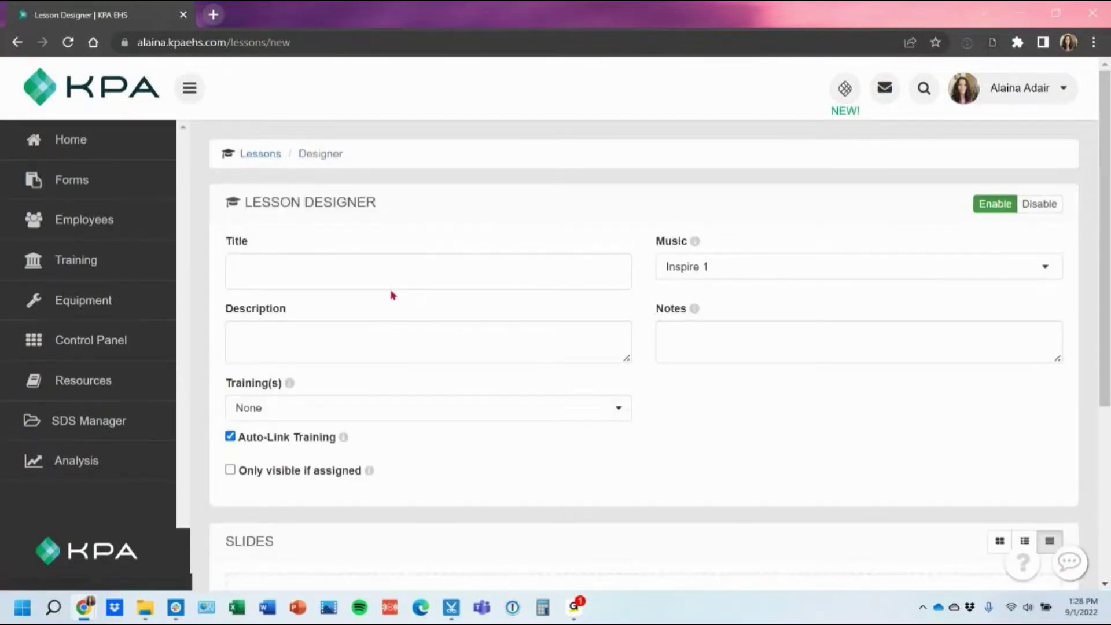
click(394, 279)
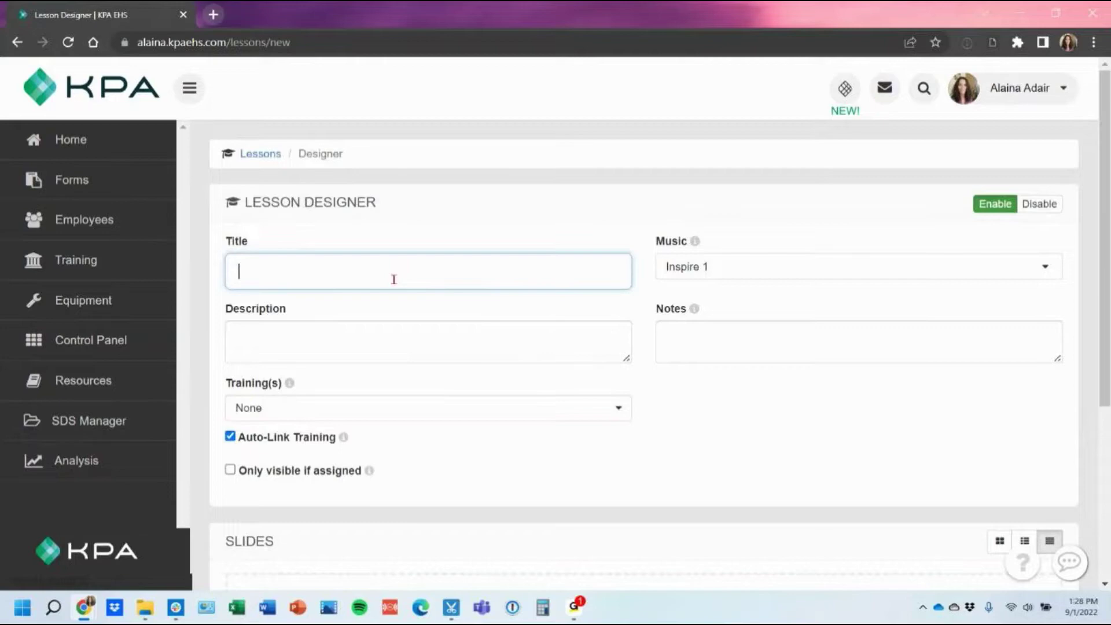
text(Personal Protetiv)
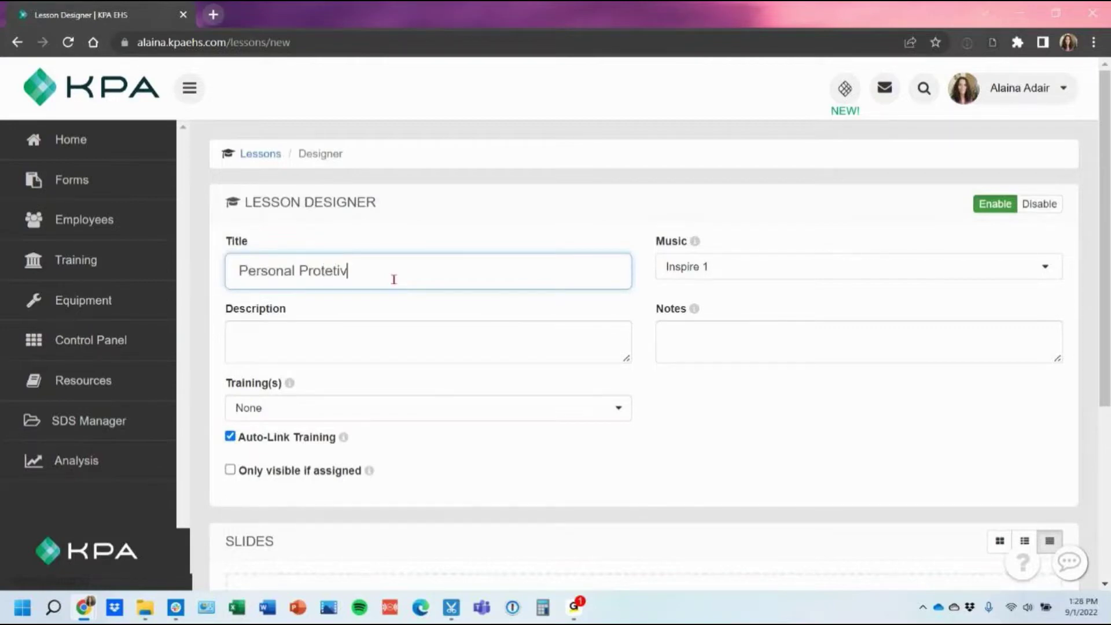
key(BackSpace)
key(BackSpace)
key(BackSpace)
text(ctive Equipment)
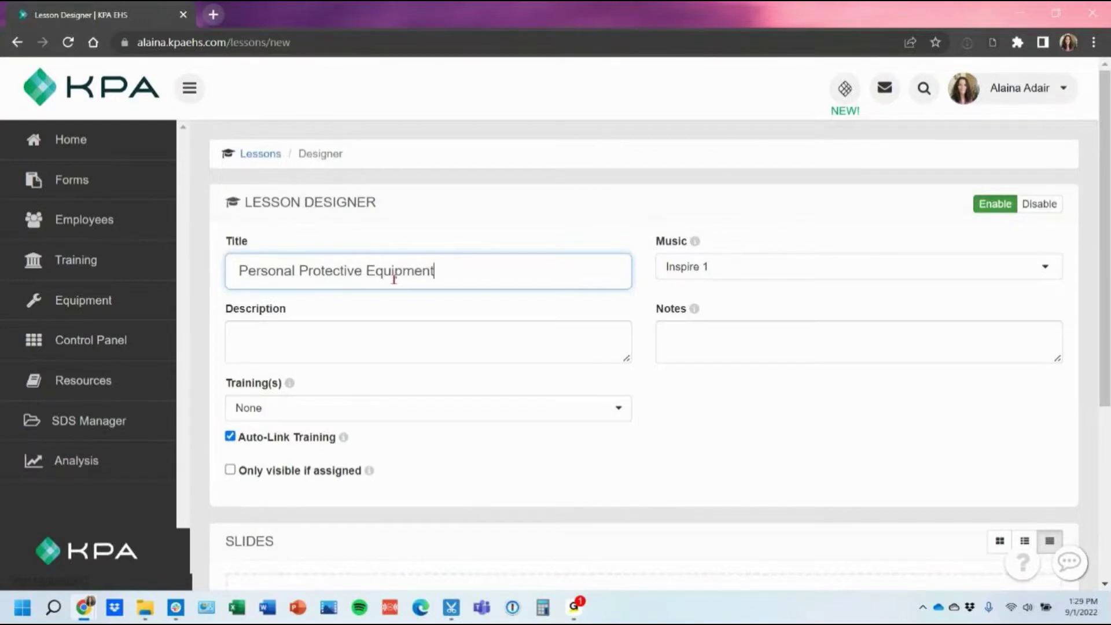
Step: Give the lesson the description 'Personal Protective Equipment (PPE)'
click(405, 357)
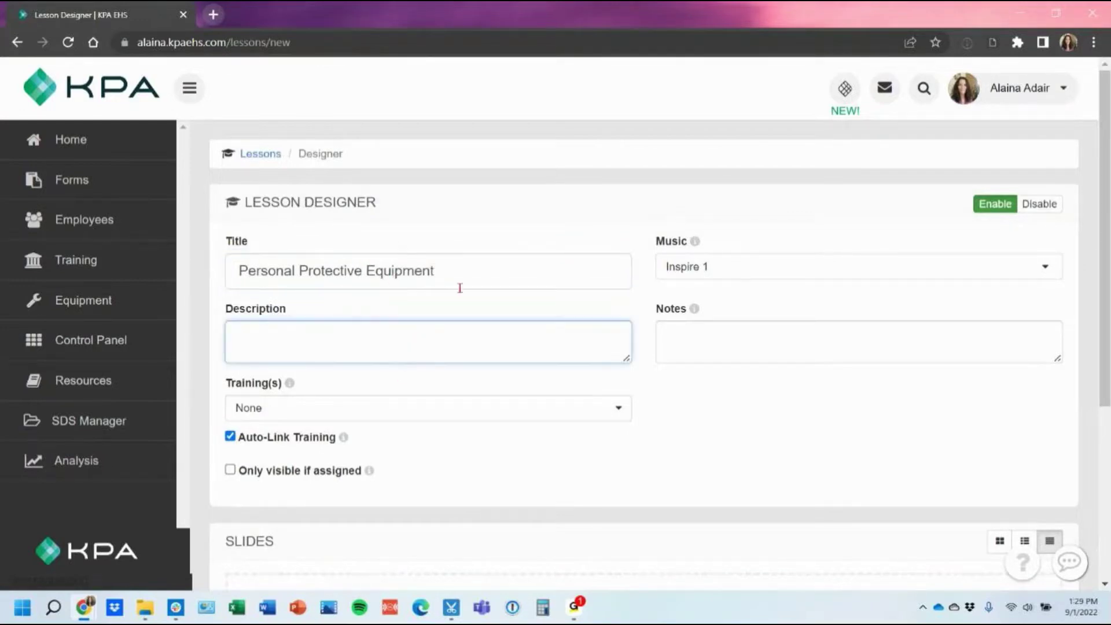
triple_click(473, 267)
key(ctrl+c)
click(325, 332)
key(ctrl+v)
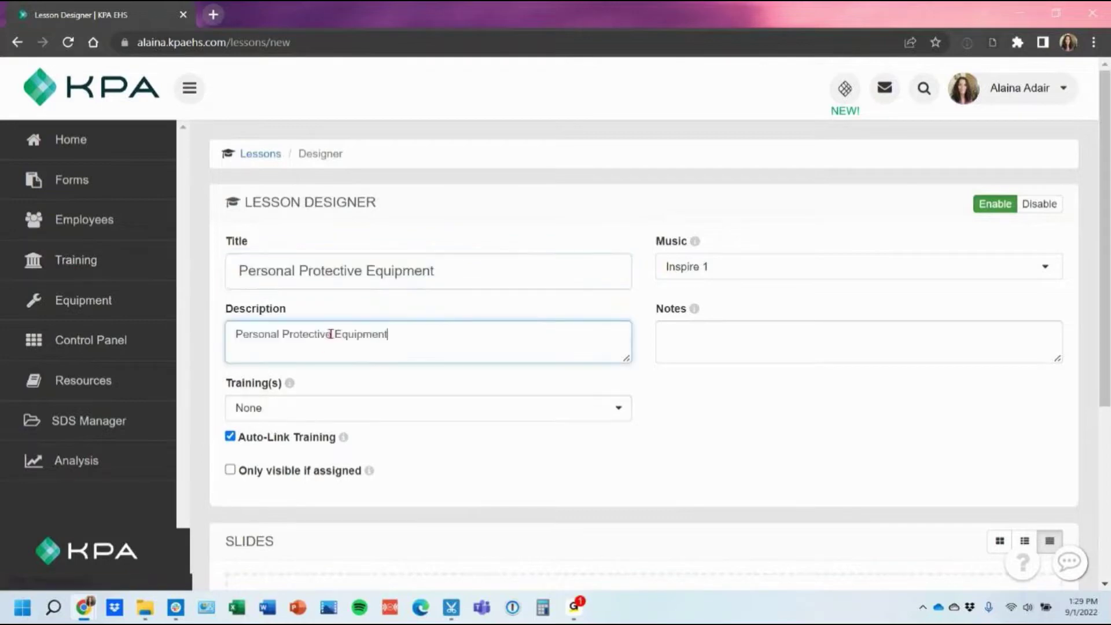
text((PPE))
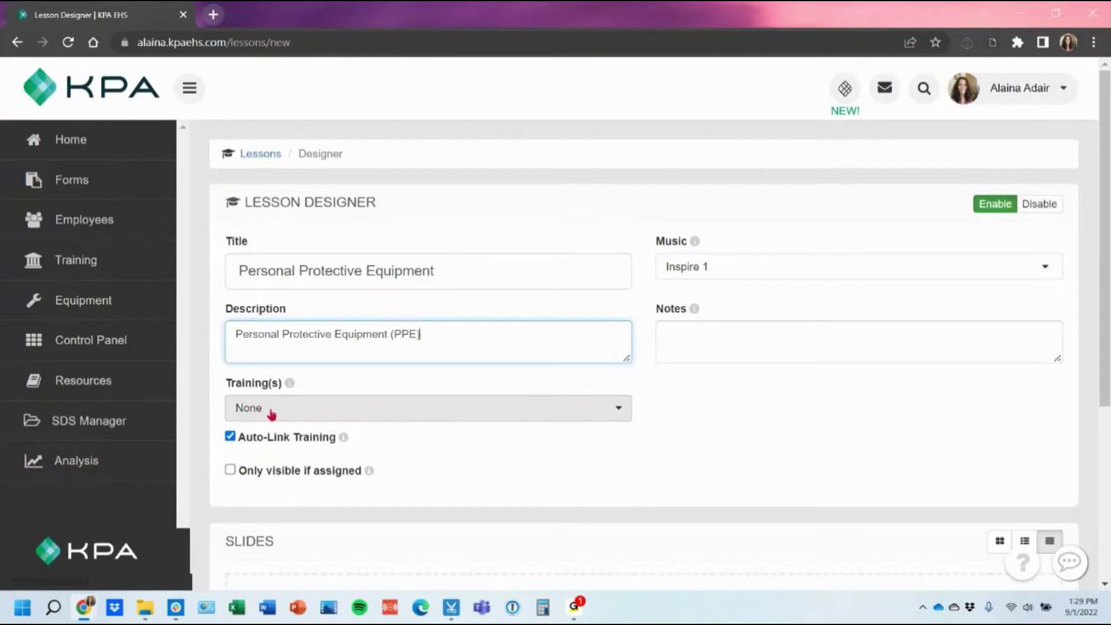
right_click(148, 266)
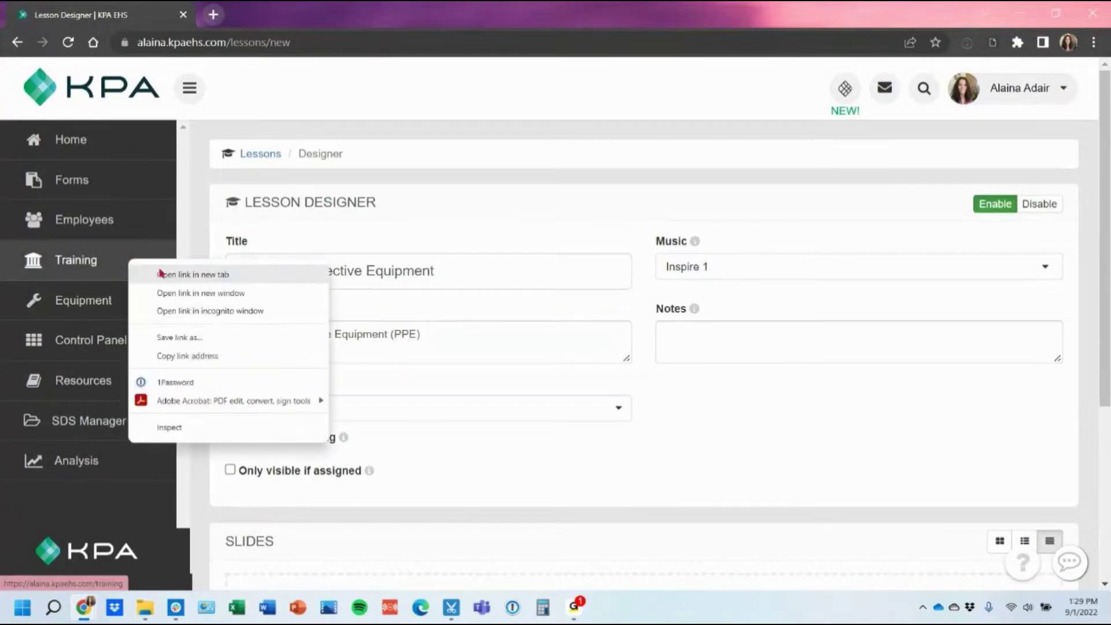
click(161, 278)
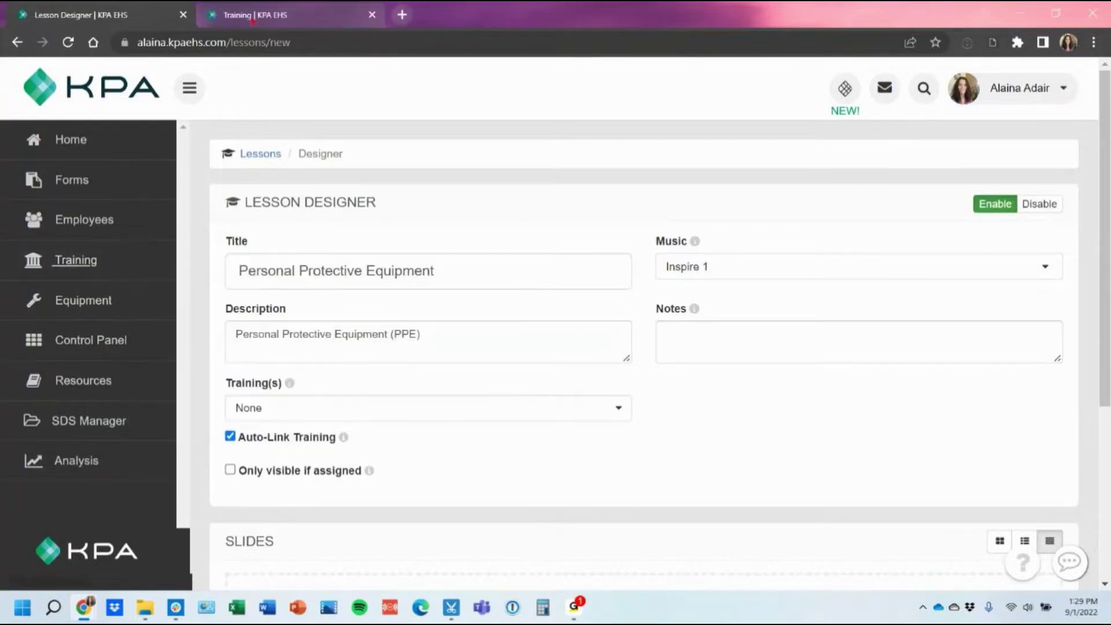
click(243, 14)
scroll(380, 314, down, 2)
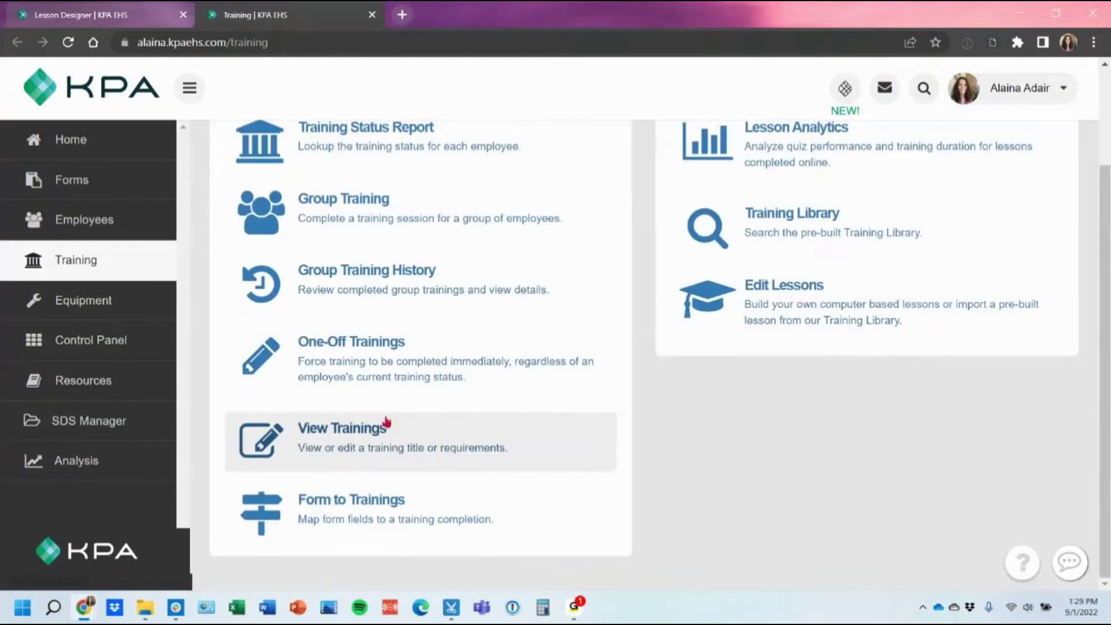
click(380, 463)
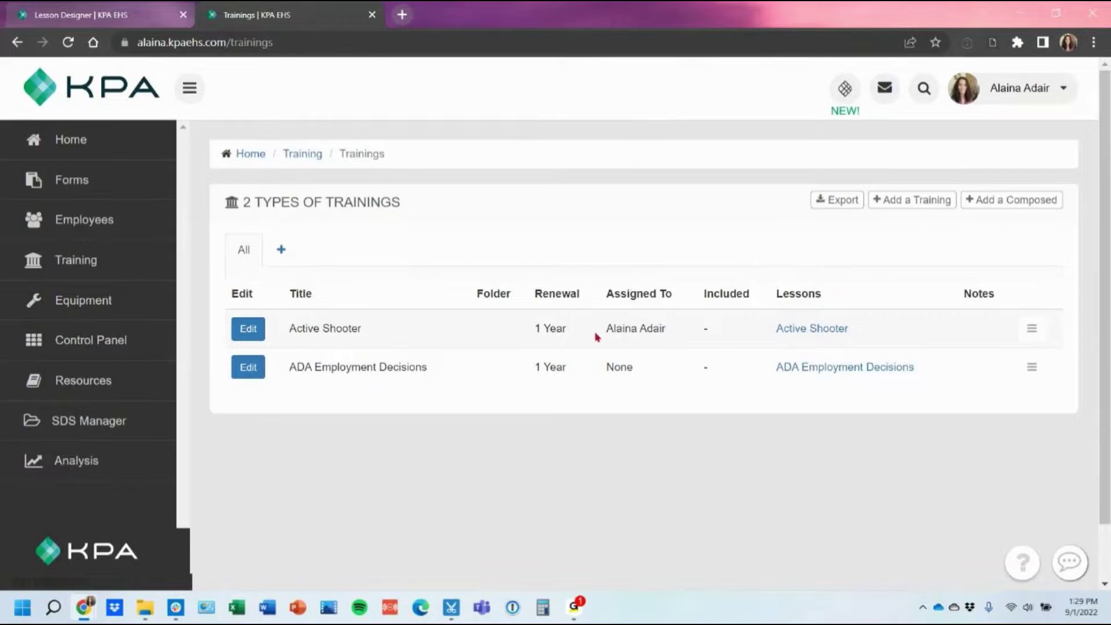
drag(597, 335, 681, 334)
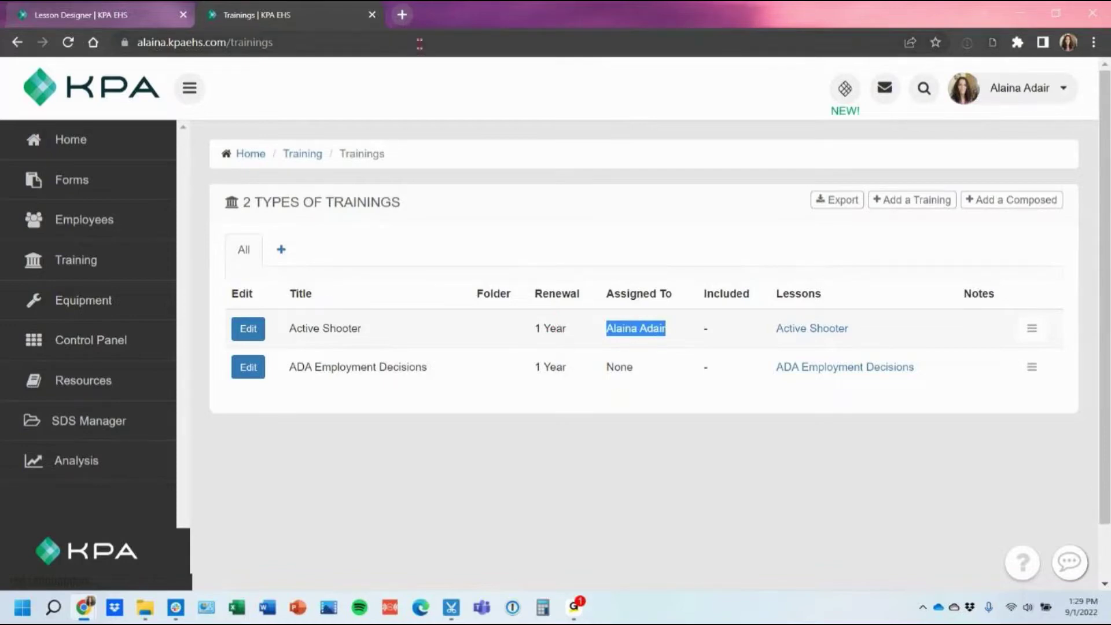
click(372, 26)
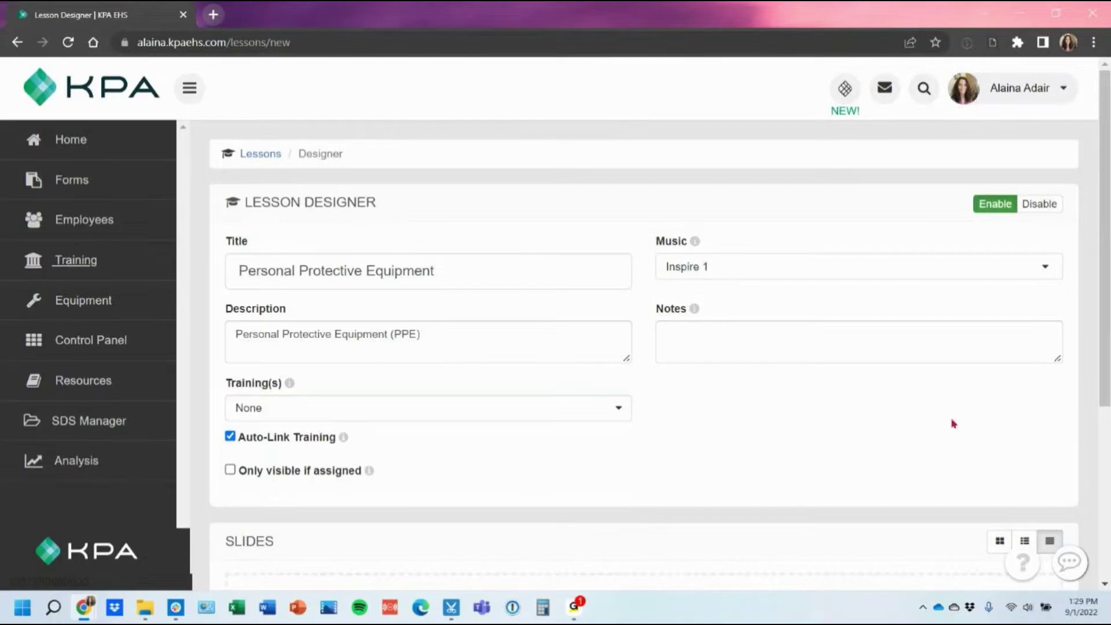
Step: Open the PPE V2 presentation from Downloads in PowerPoint and show its File options
scroll(757, 373, down, 1)
scroll(757, 373, down, 1)
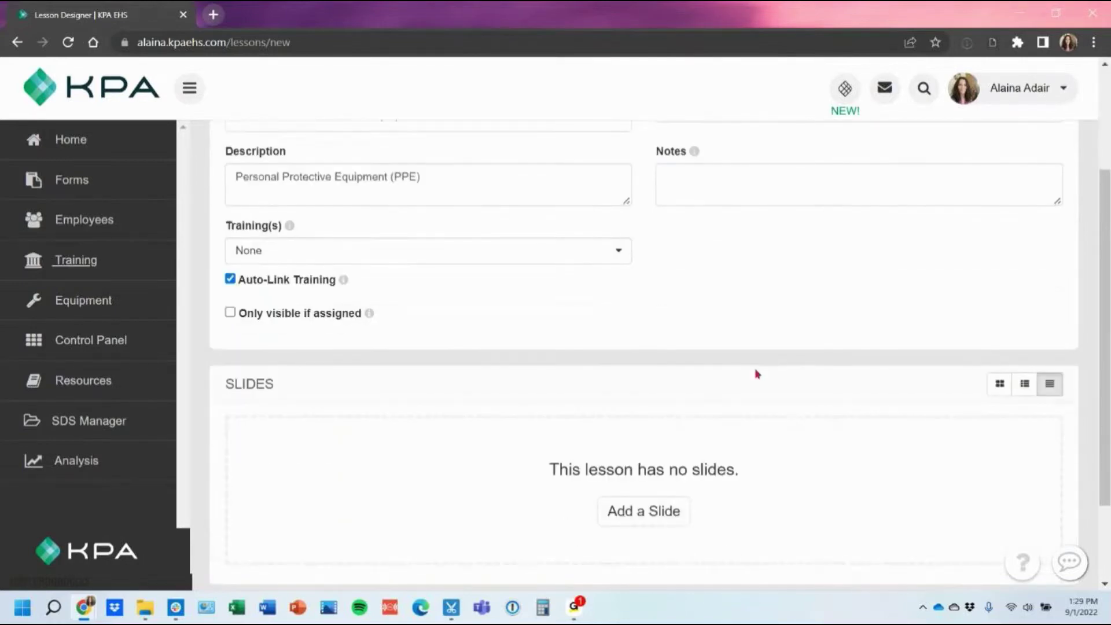
scroll(757, 373, down, 1)
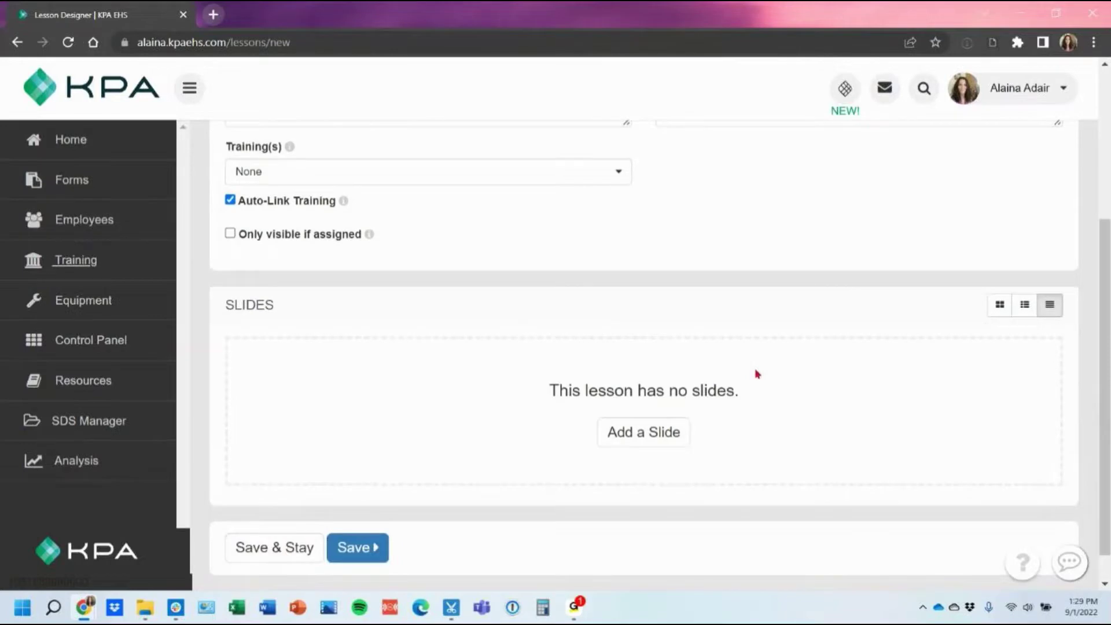
click(139, 613)
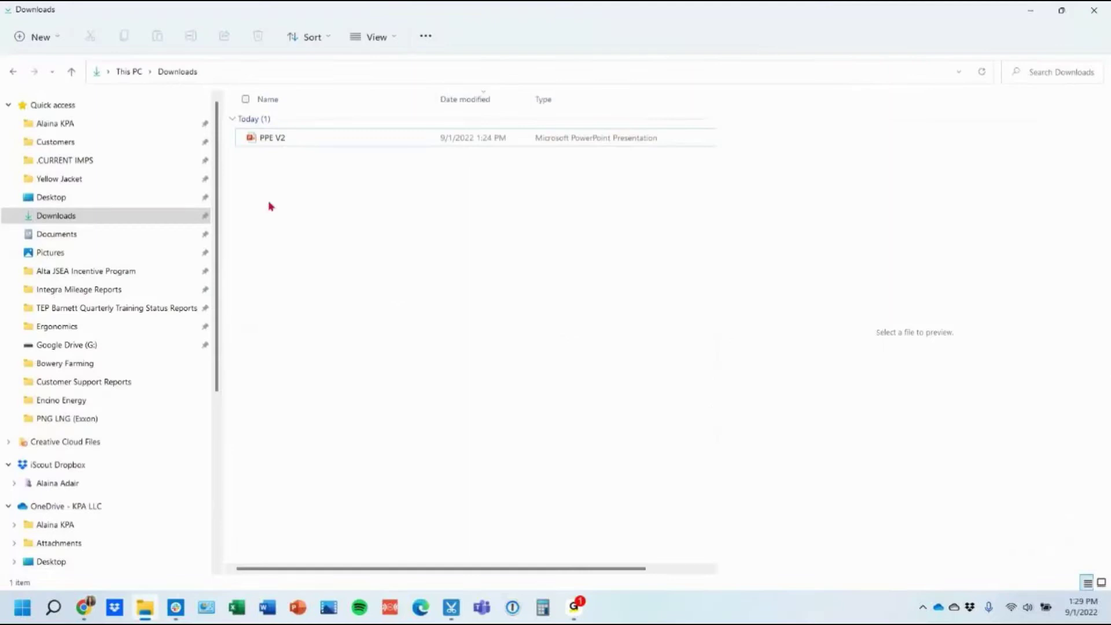
click(265, 139)
double_click(265, 139)
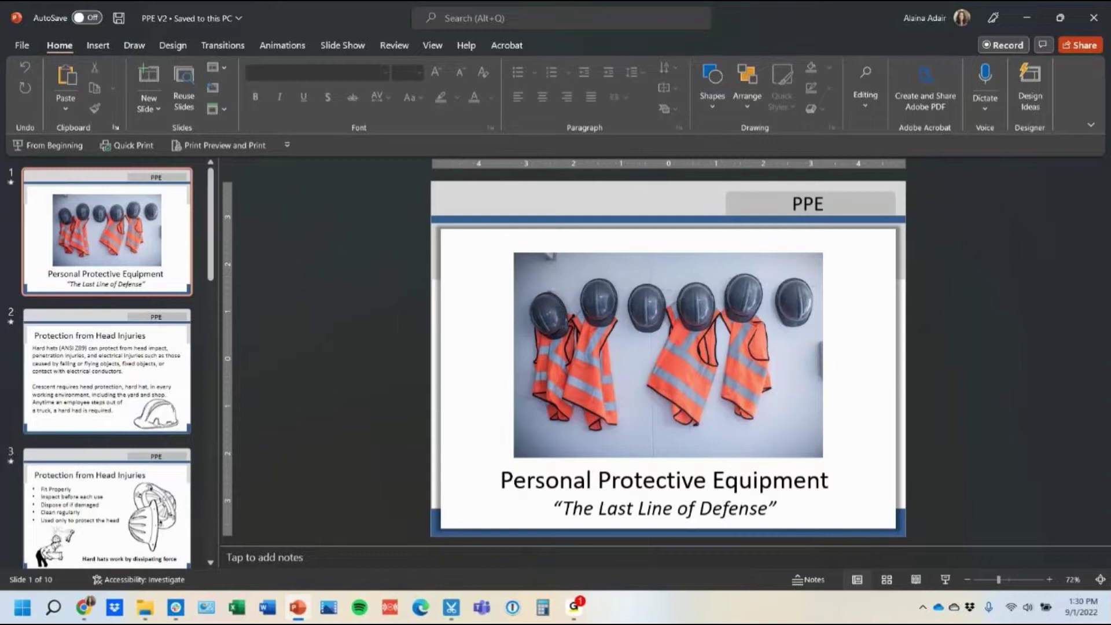
click(22, 45)
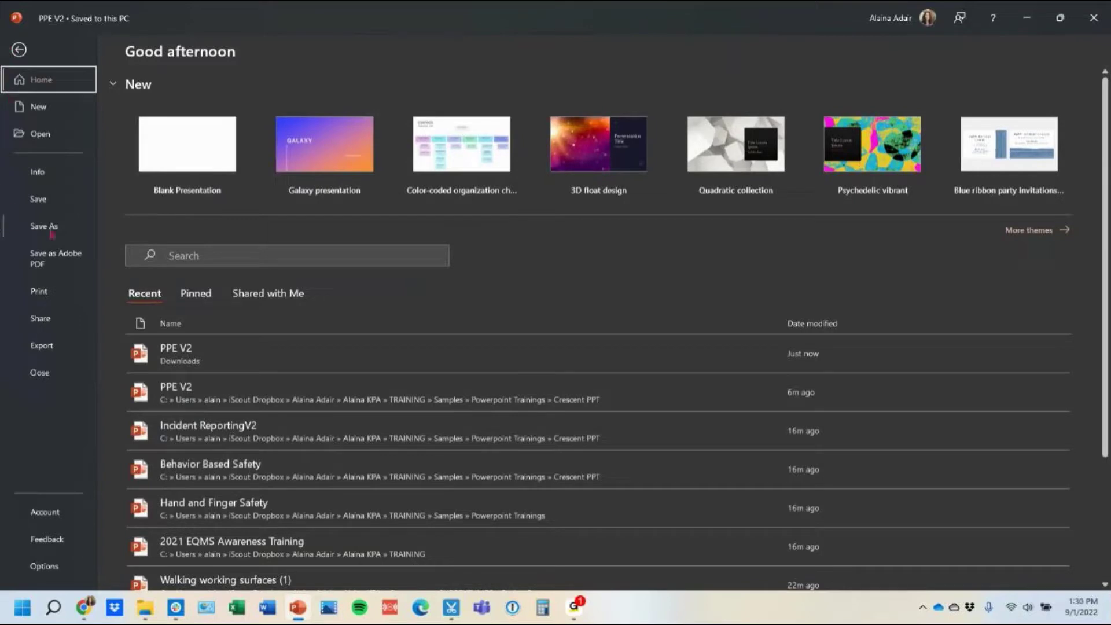
Step: Save PPE V2 in JPEG File Interchange Format, exporting all slides as images
click(68, 232)
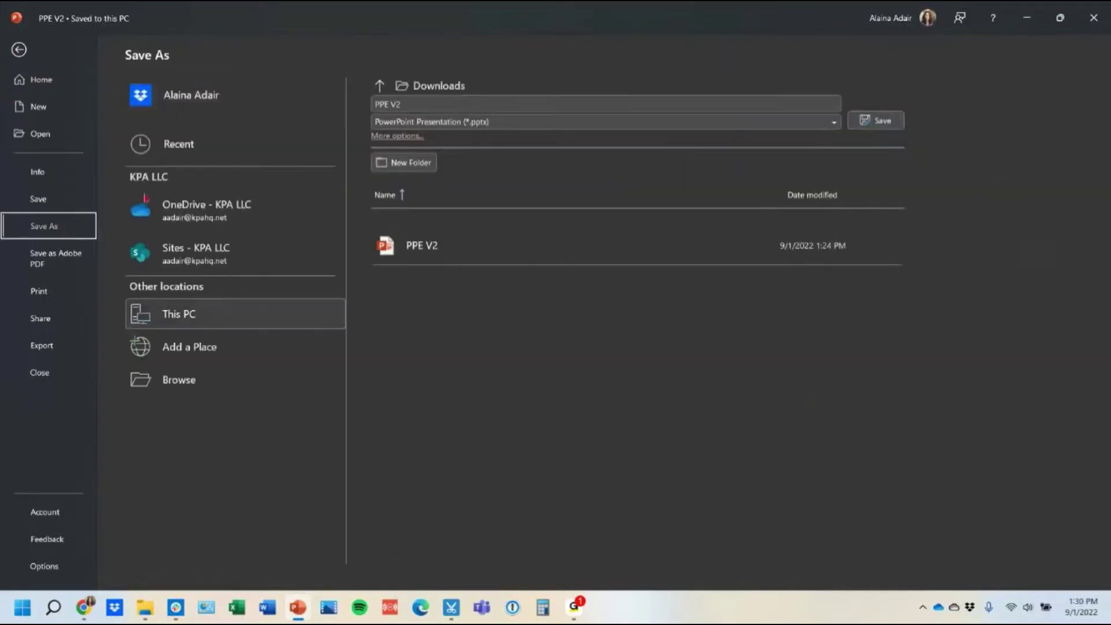
click(442, 122)
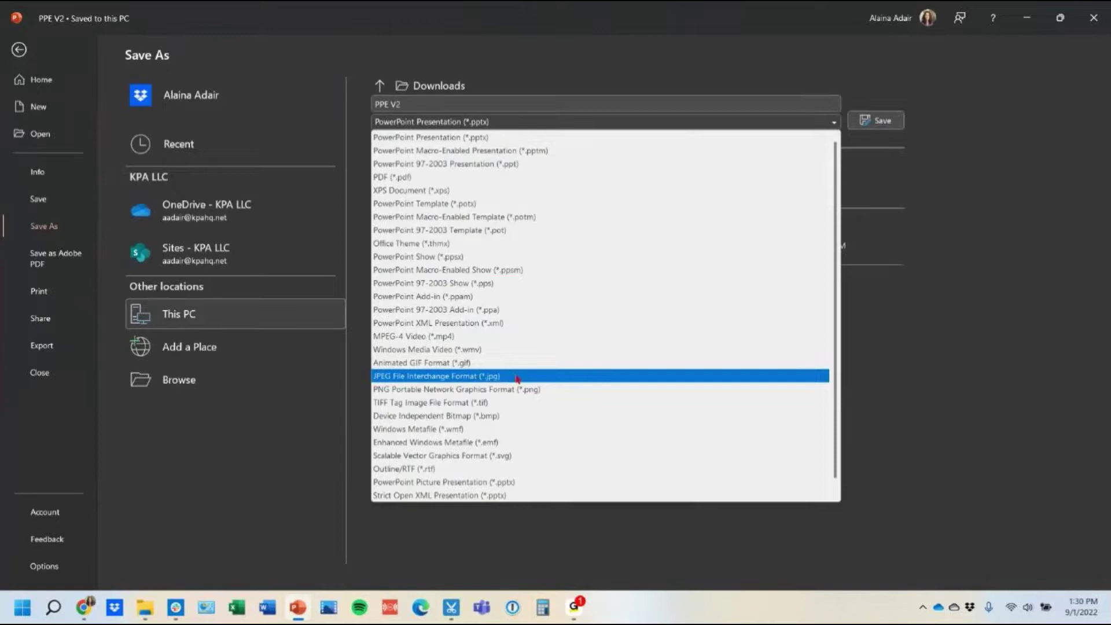
click(515, 378)
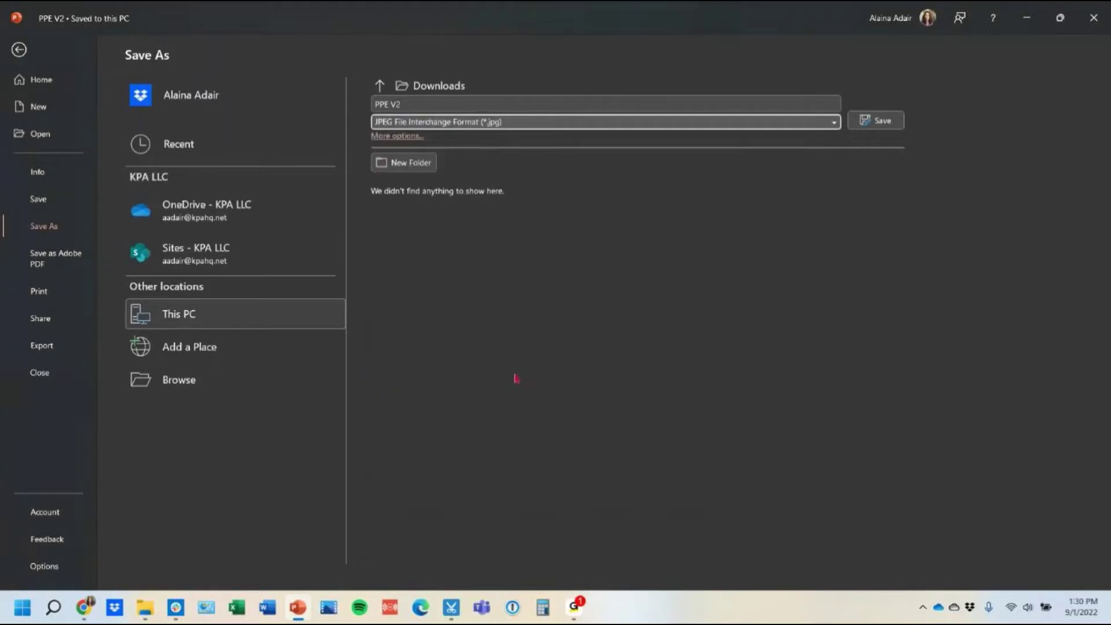
click(881, 128)
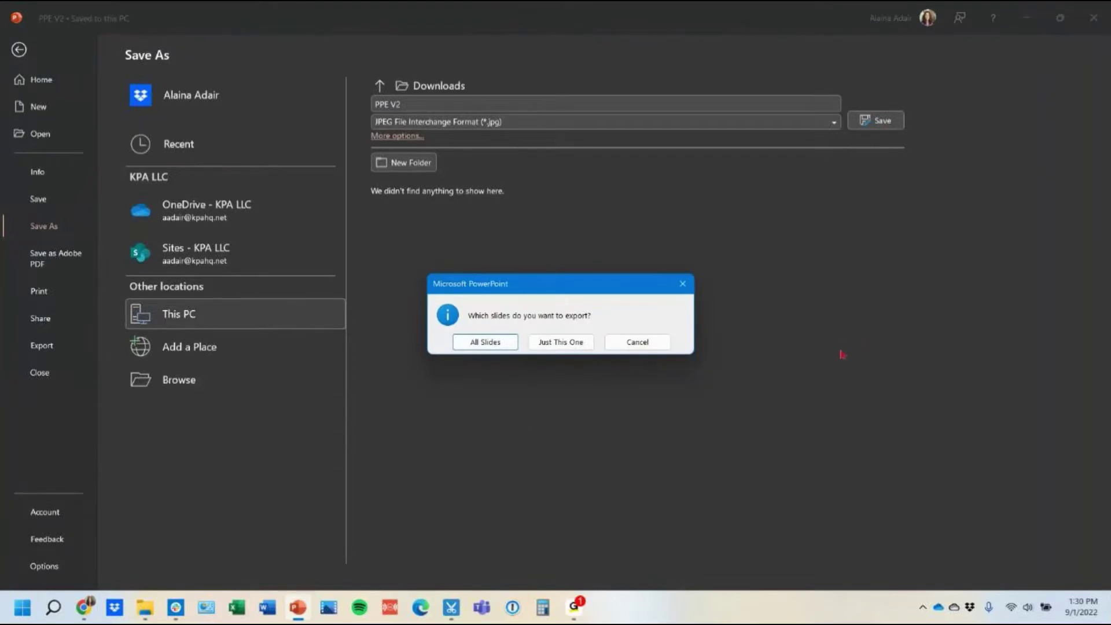
click(489, 346)
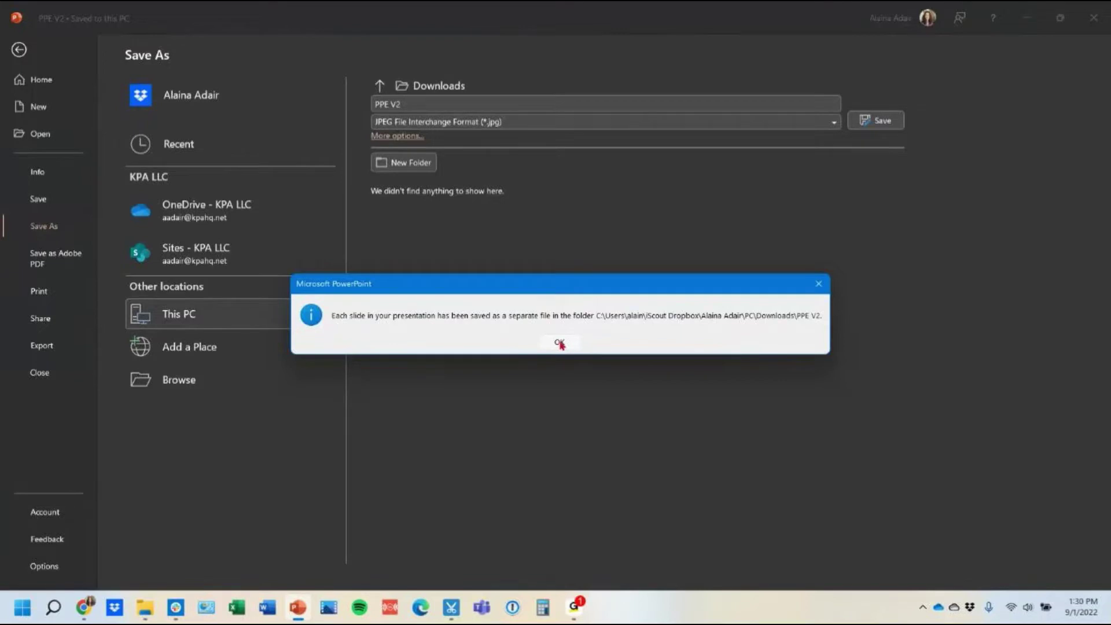
click(559, 343)
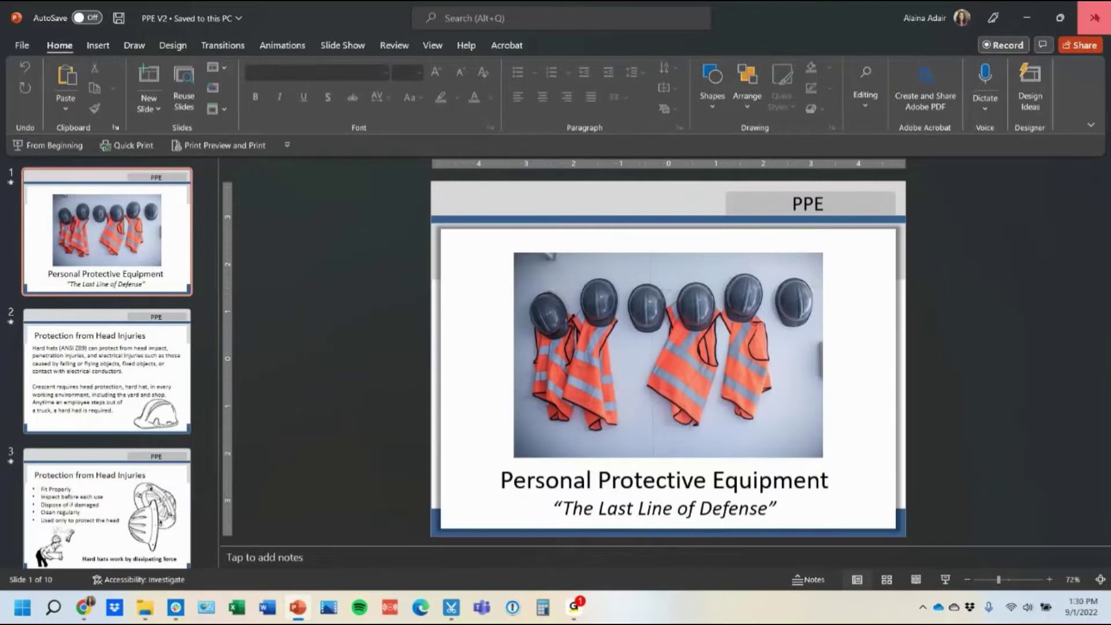
Step: Close PowerPoint and snap the PPE V2 image folder beside the KPA EHS Lesson Designer
click(1093, 17)
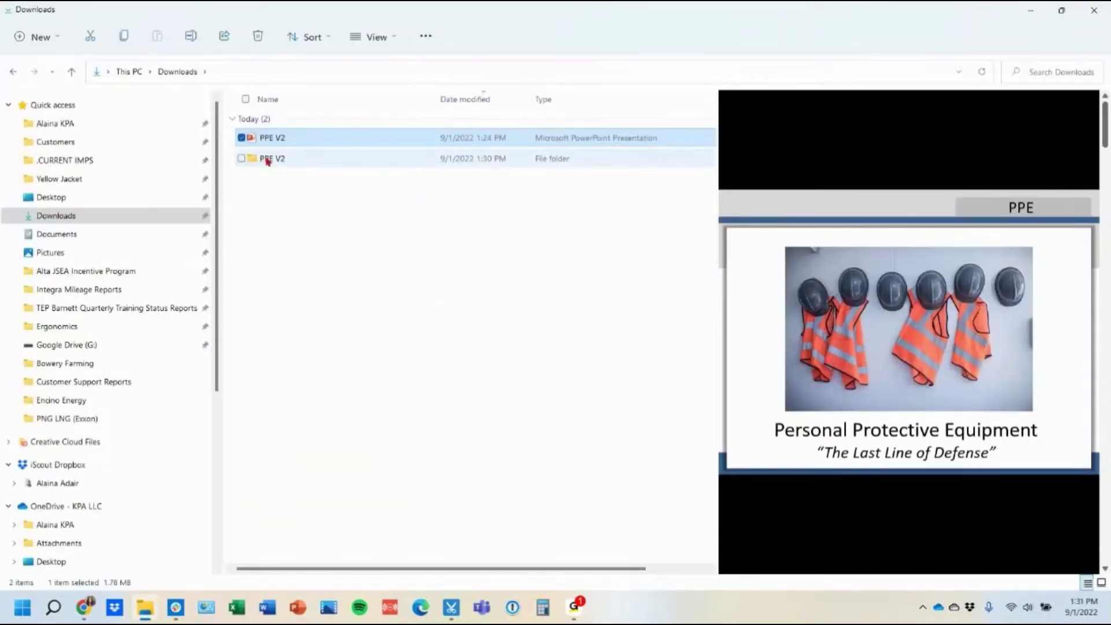
click(268, 160)
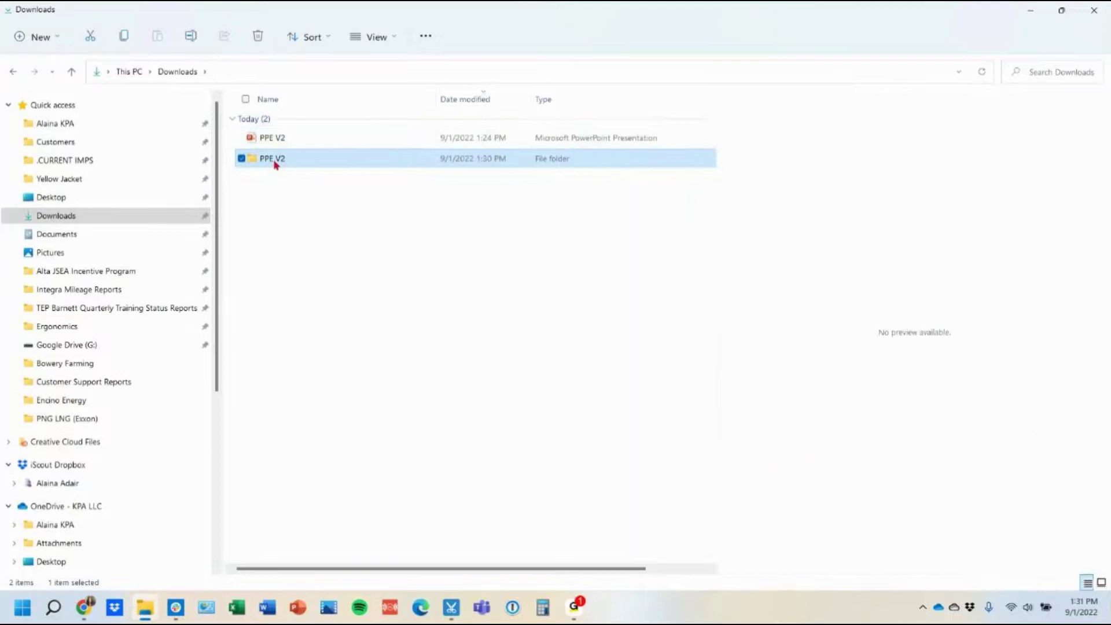
click(272, 160)
key(Return)
key(Return)
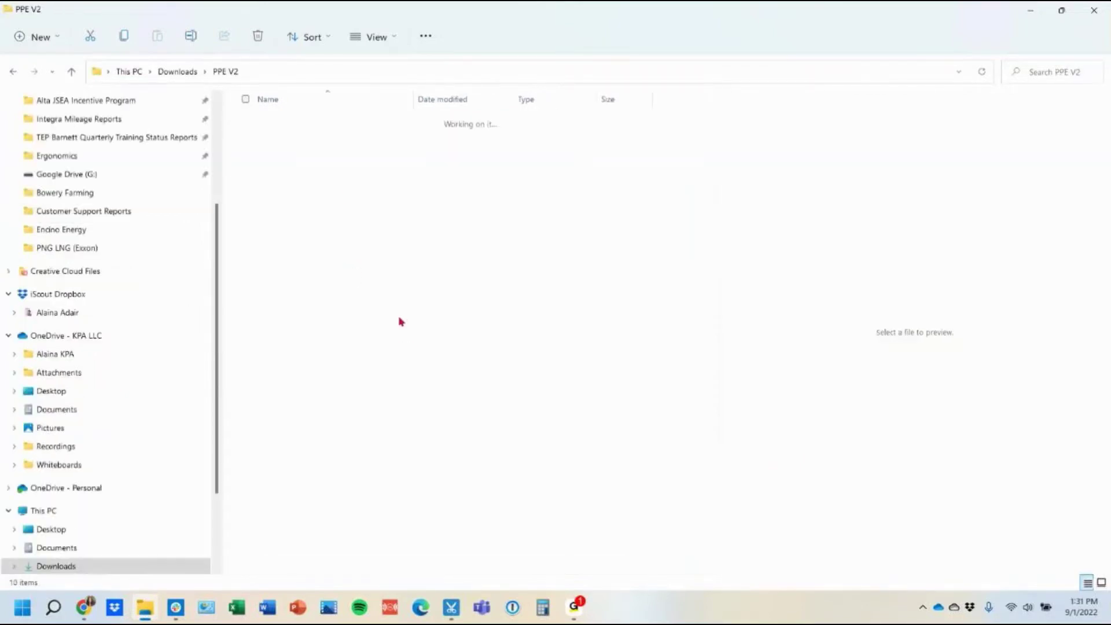
click(258, 138)
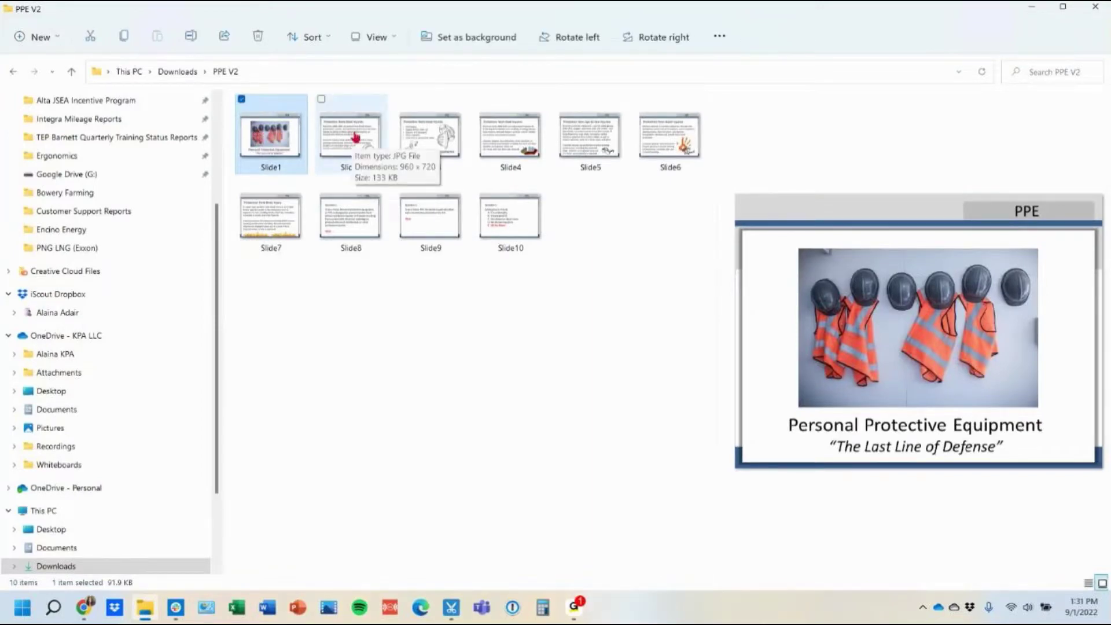
key(super+Right)
click(43, 95)
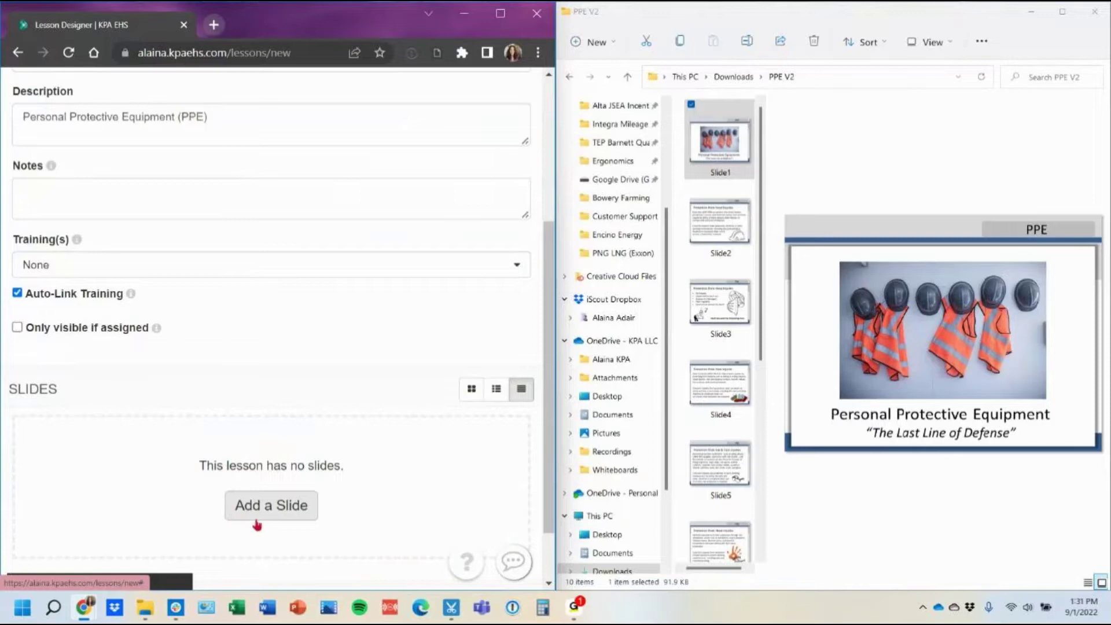
Step: Add an image slide using Slide1.JPG
click(263, 523)
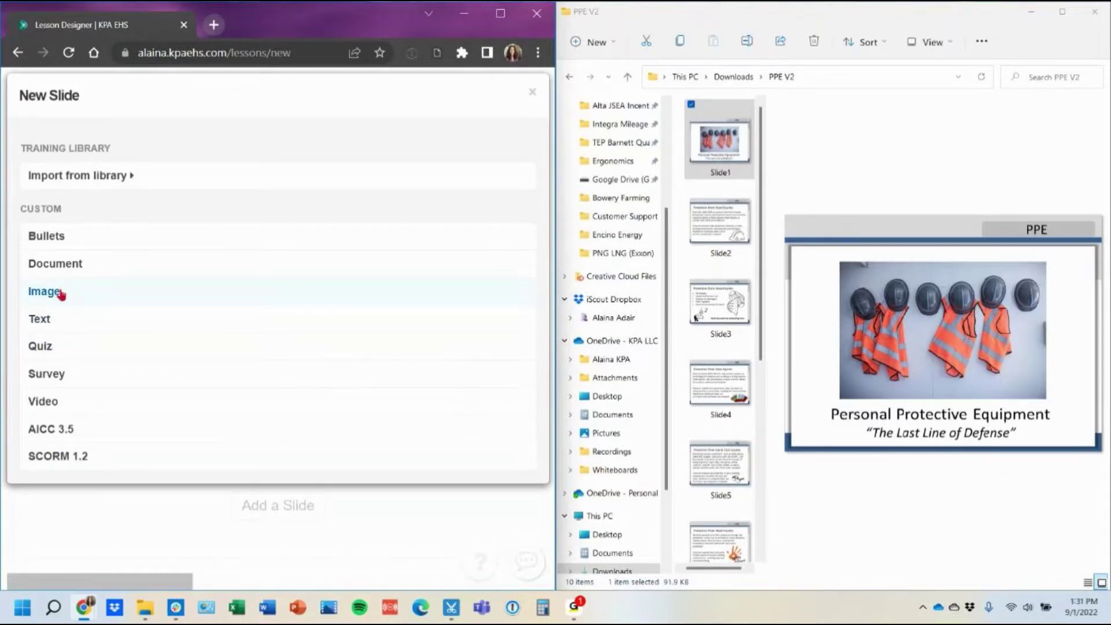
click(61, 294)
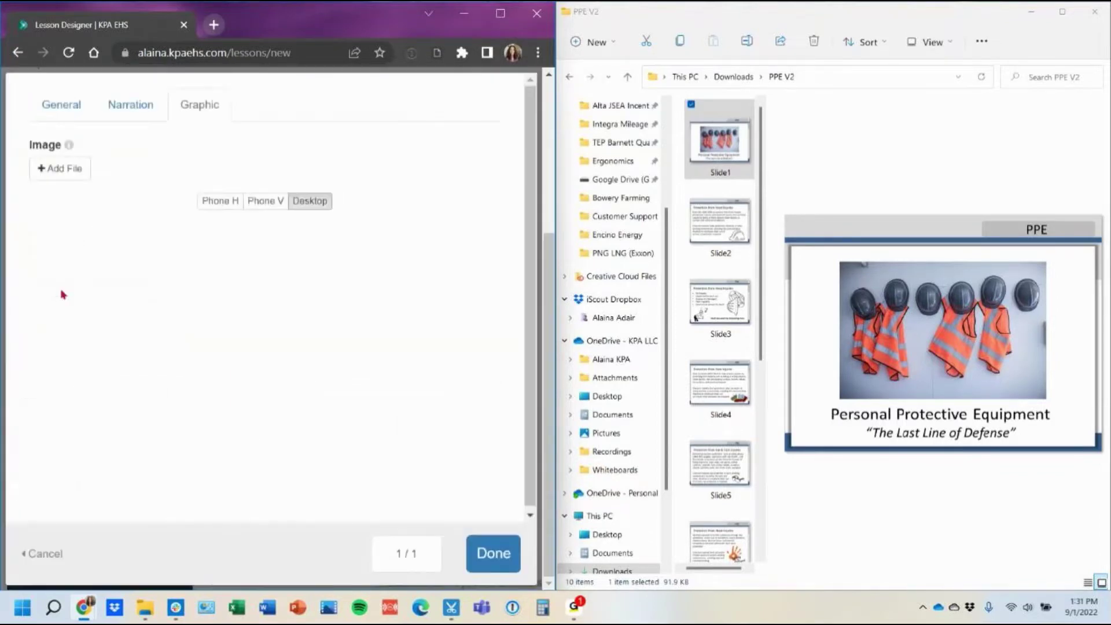
drag(736, 134, 55, 179)
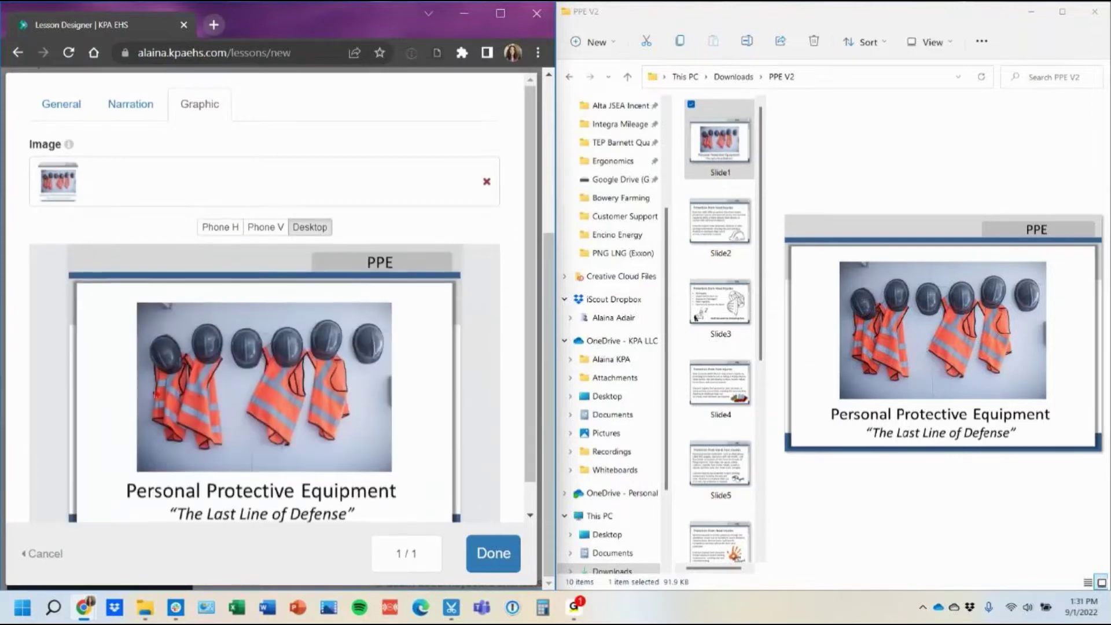
scroll(394, 442, down, 1)
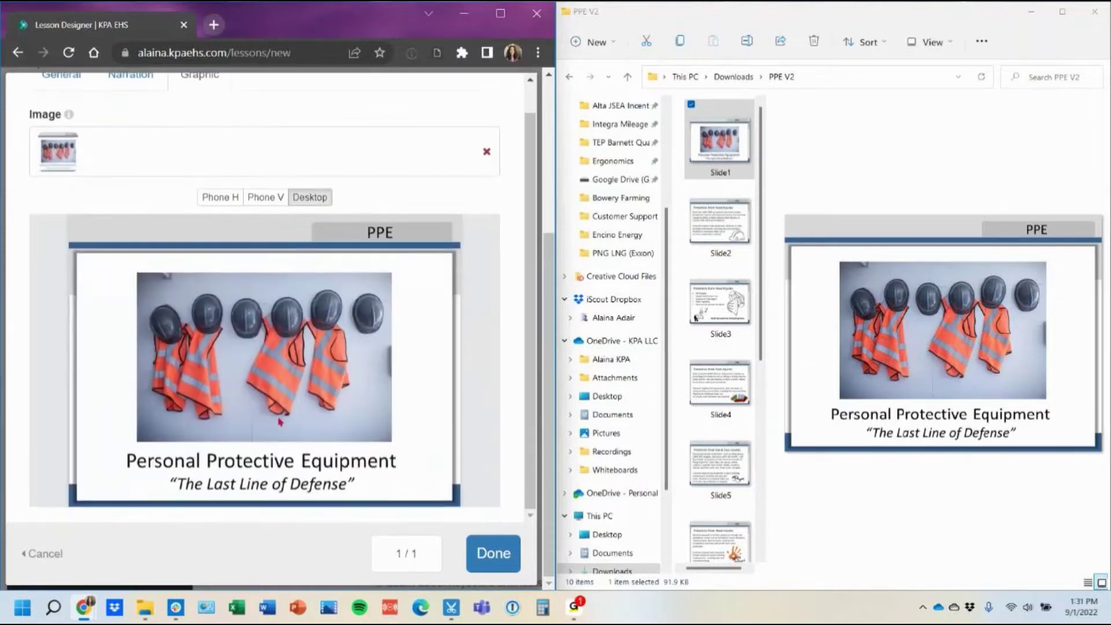
click(493, 554)
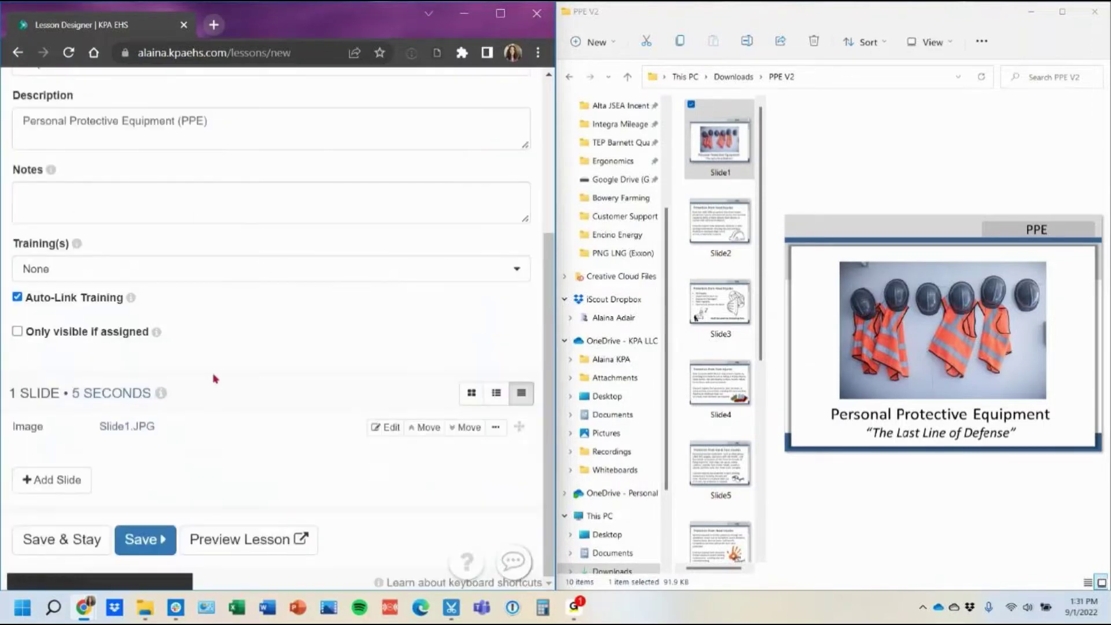
Step: Add a second image slide using Slide2.JPG
click(56, 484)
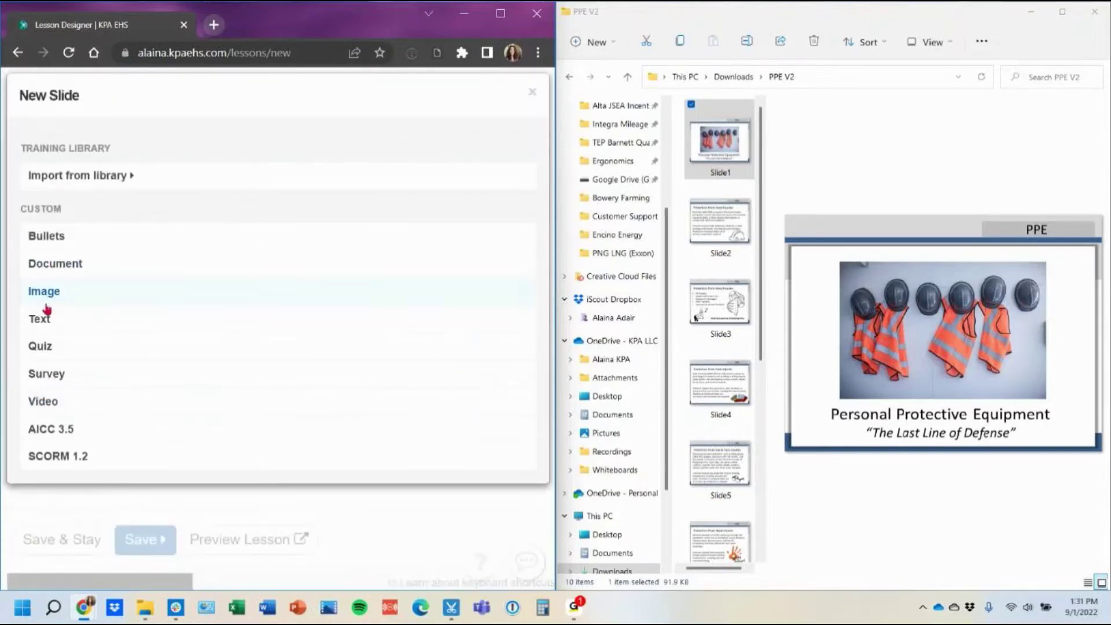
click(96, 293)
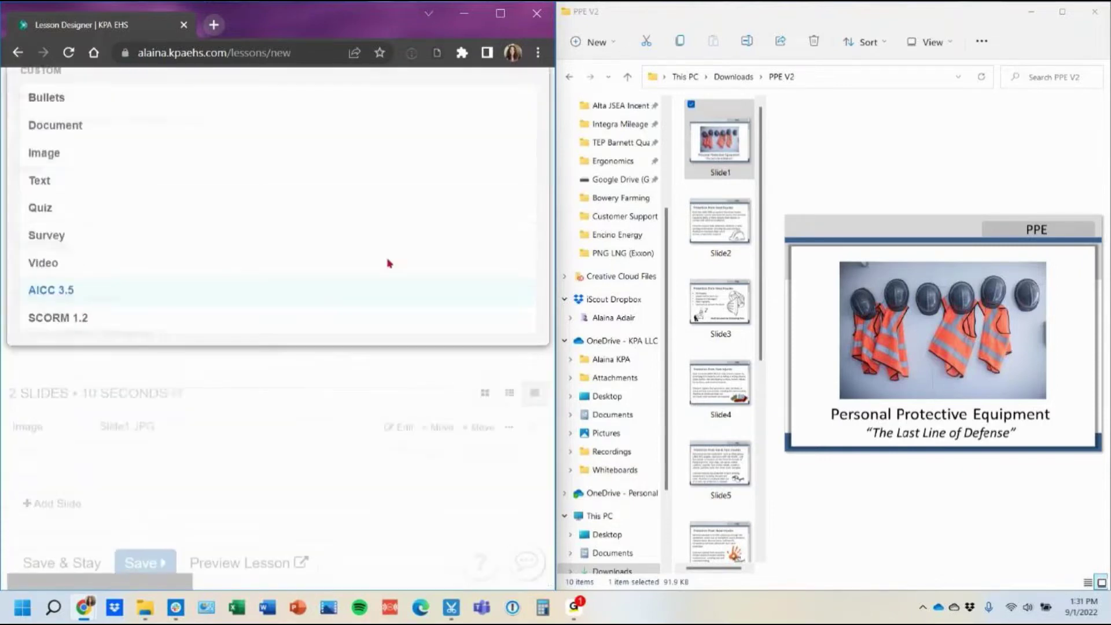
click(713, 232)
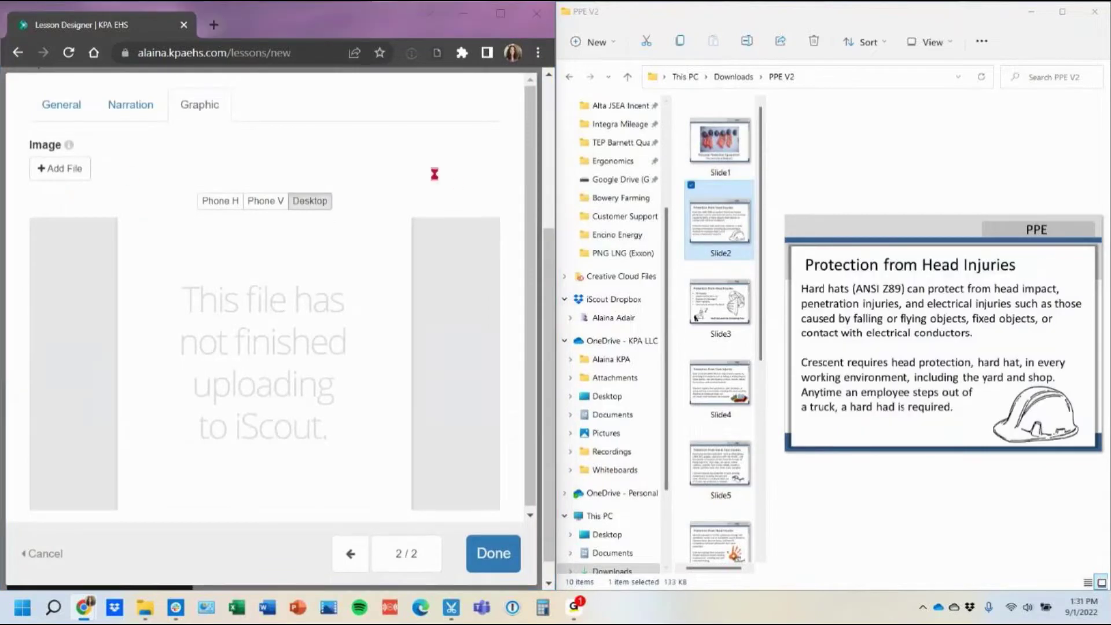
drag(720, 225, 60, 169)
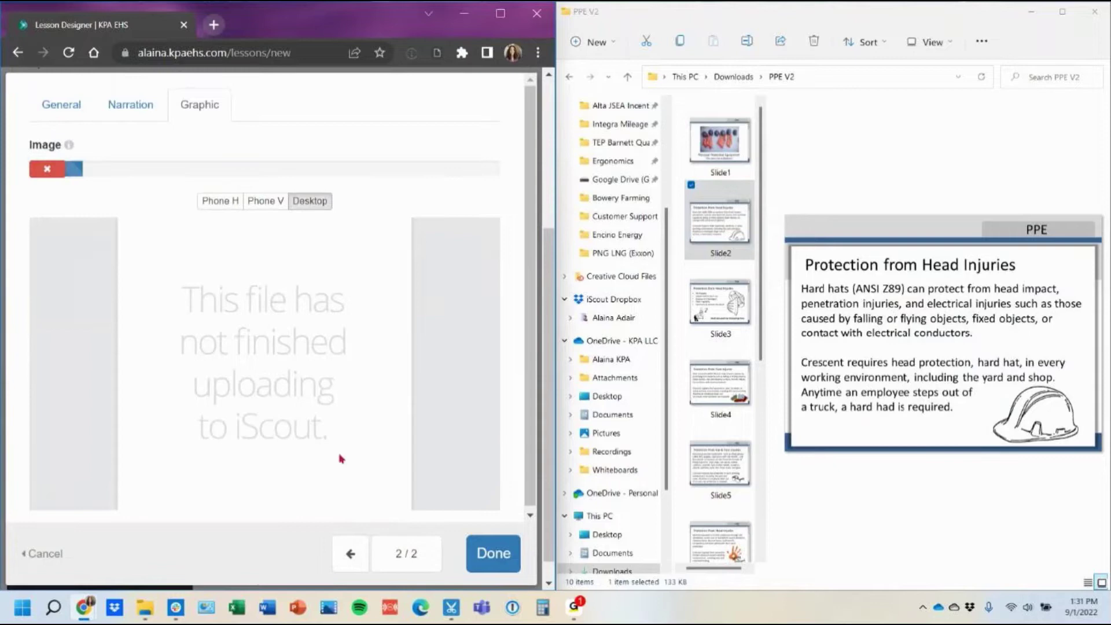
click(469, 555)
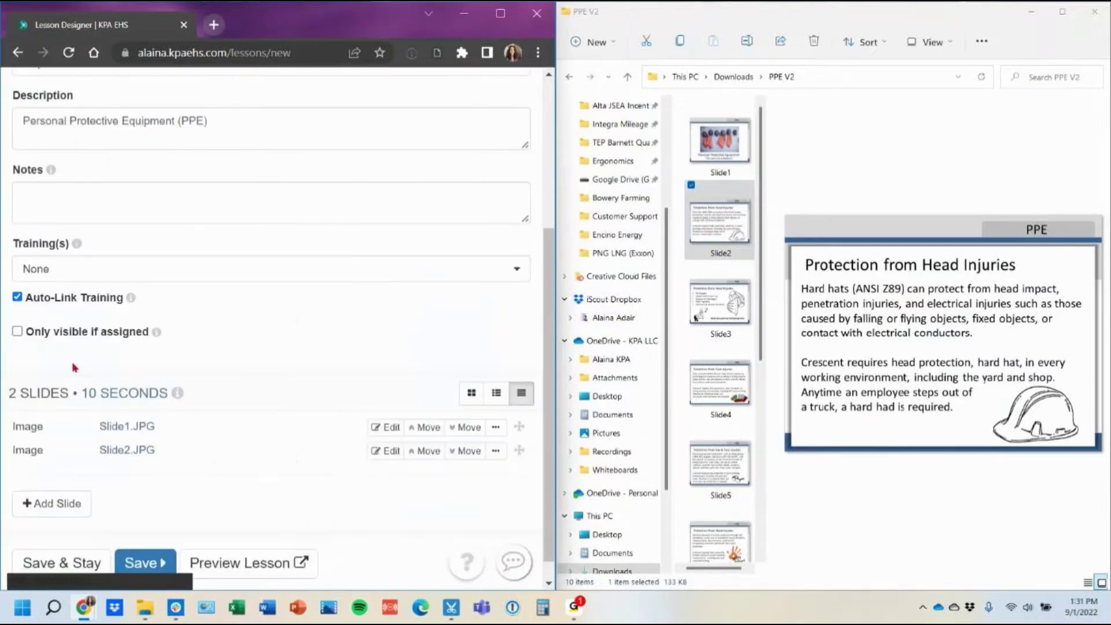
Step: Add a third image slide using Slide3.JPG
click(52, 479)
click(721, 301)
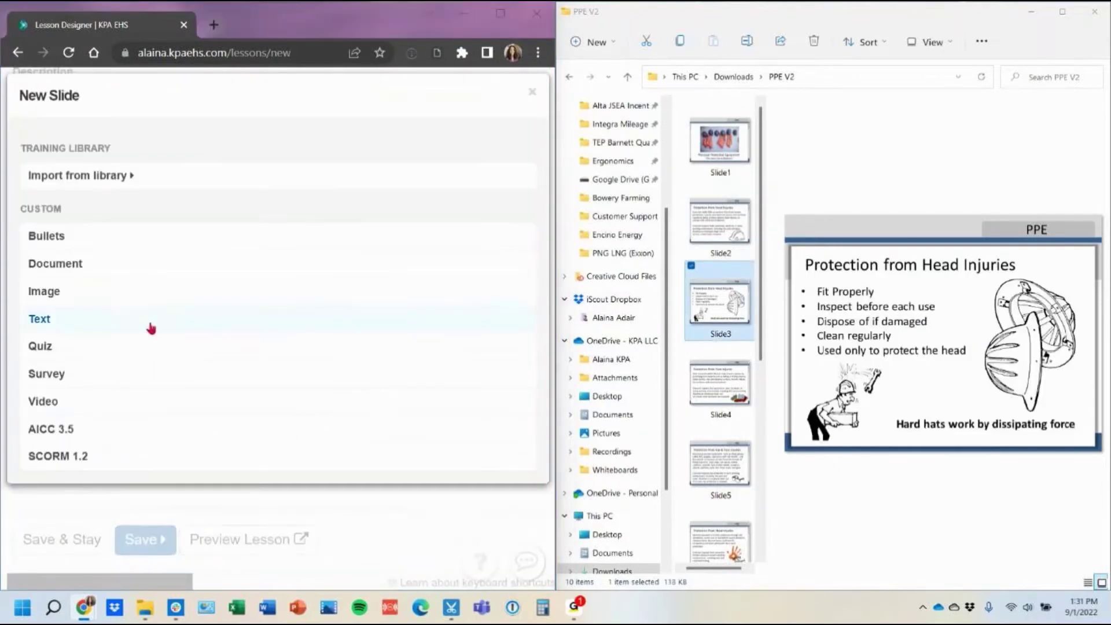
click(75, 292)
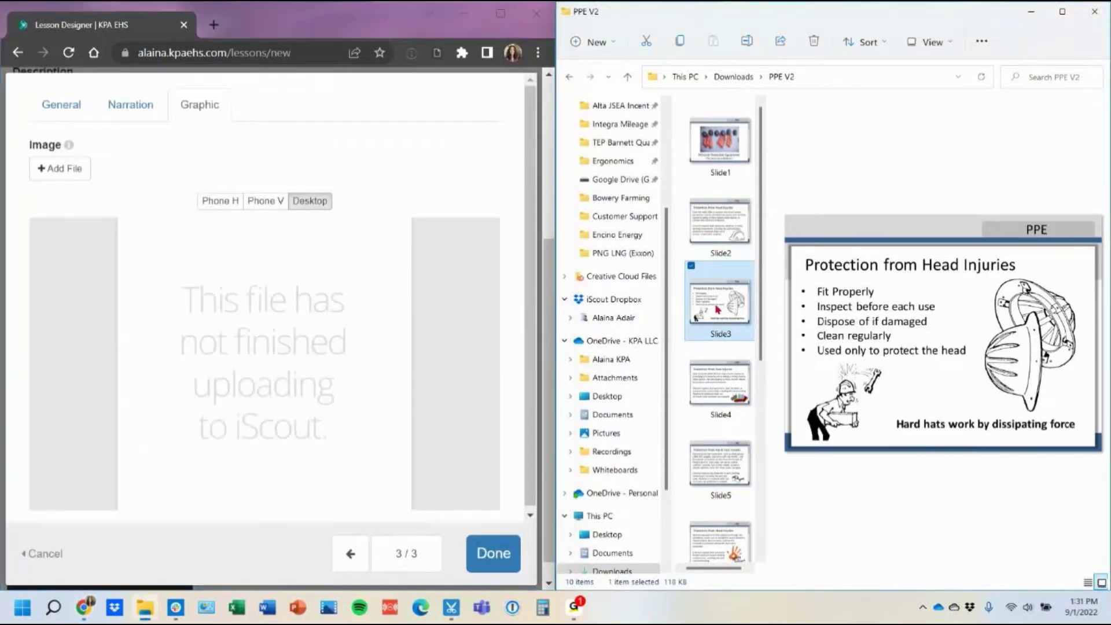
drag(719, 310, 101, 183)
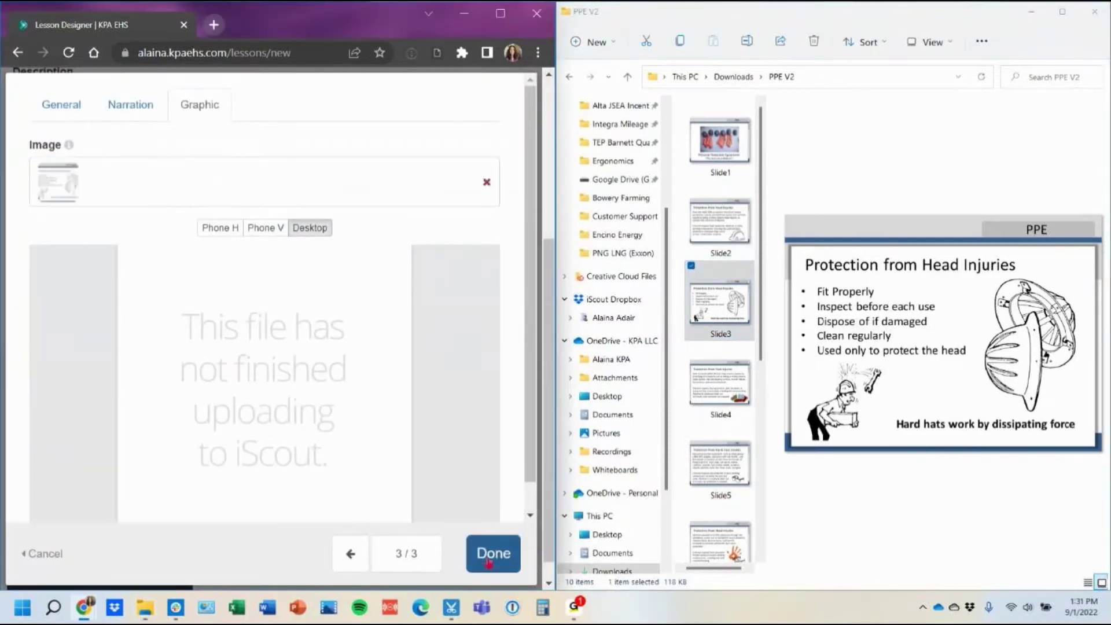
click(490, 557)
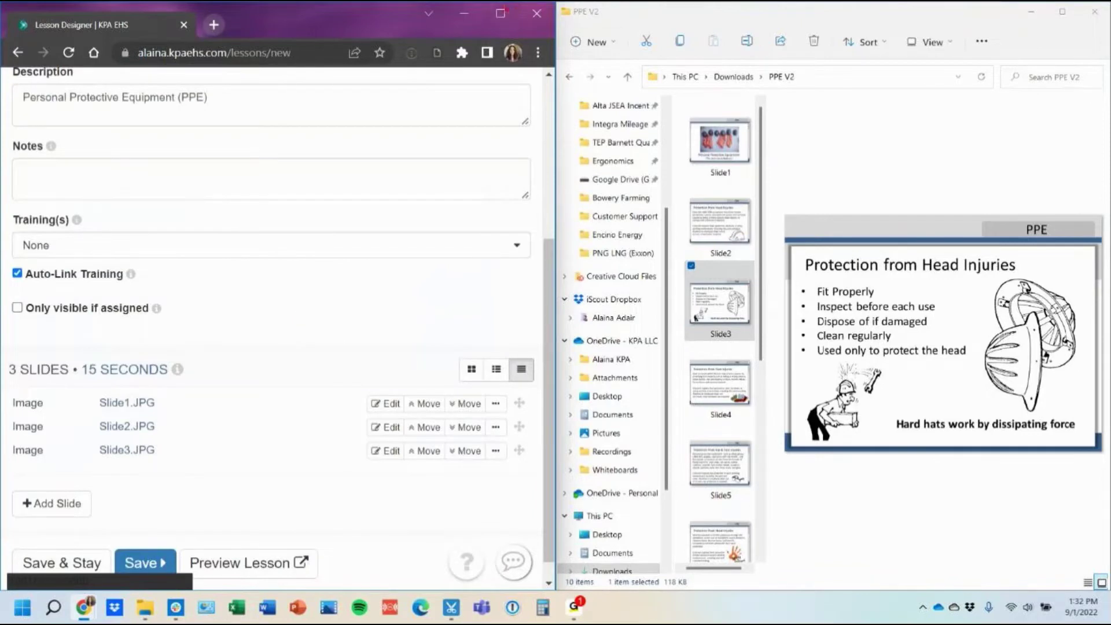
mouse_move(501, 17)
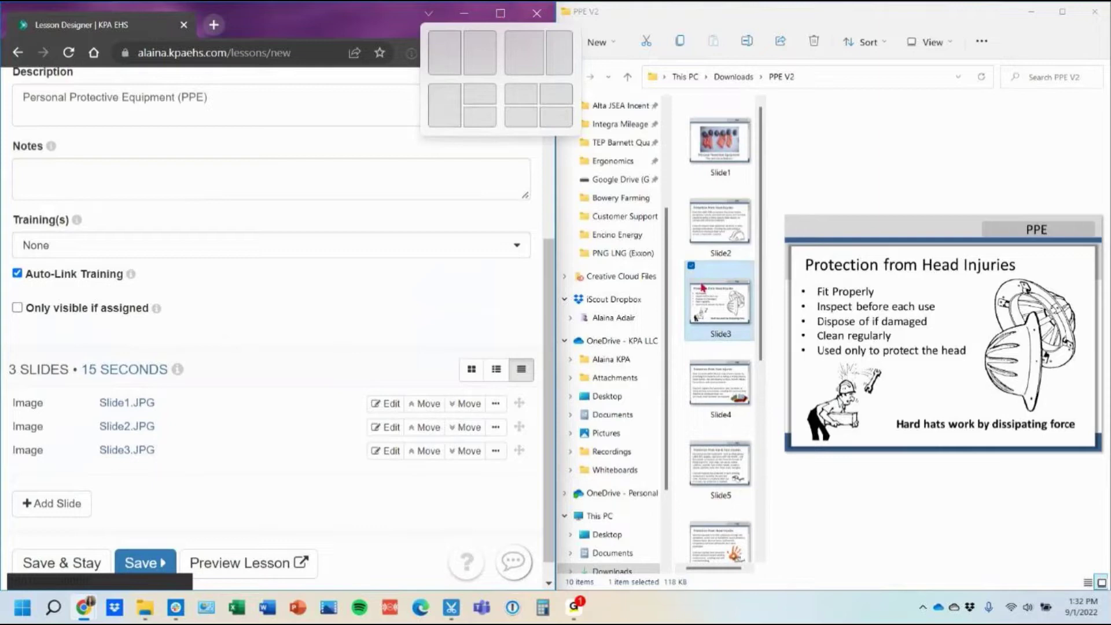
Step: Maximize the Lesson Designer and list the three image slides with large thumbnails
scroll(720, 405, down, 5)
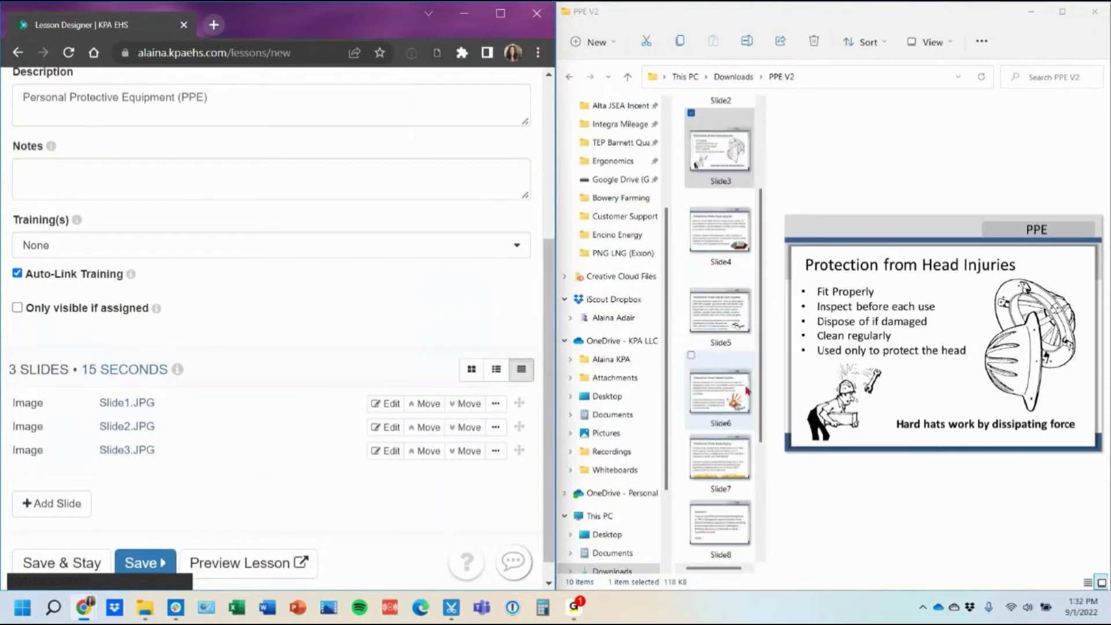
click(501, 18)
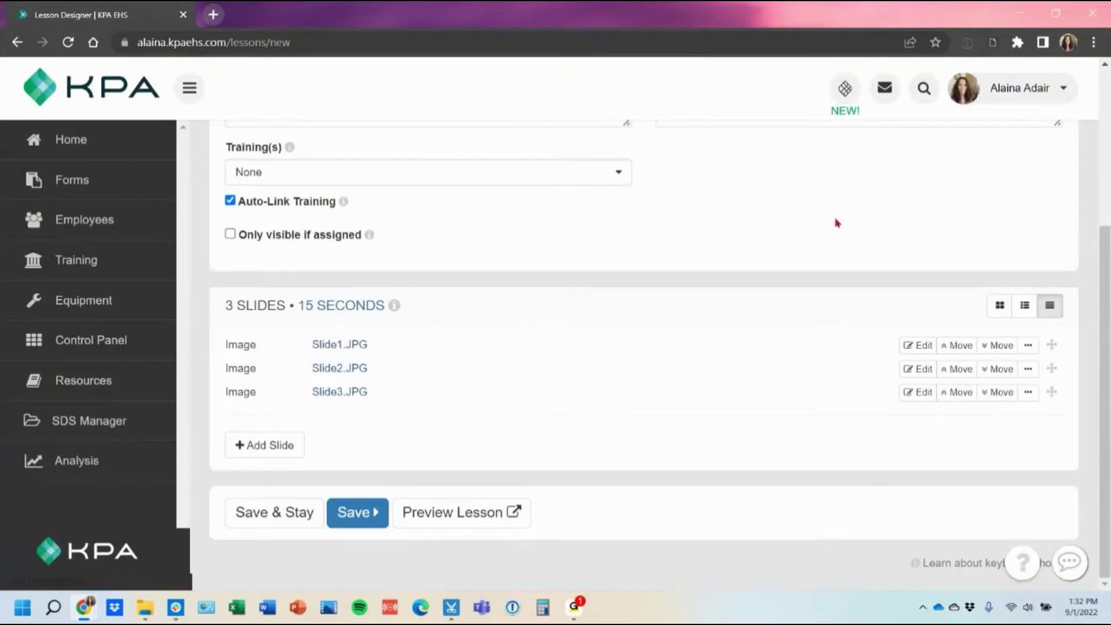
click(1021, 312)
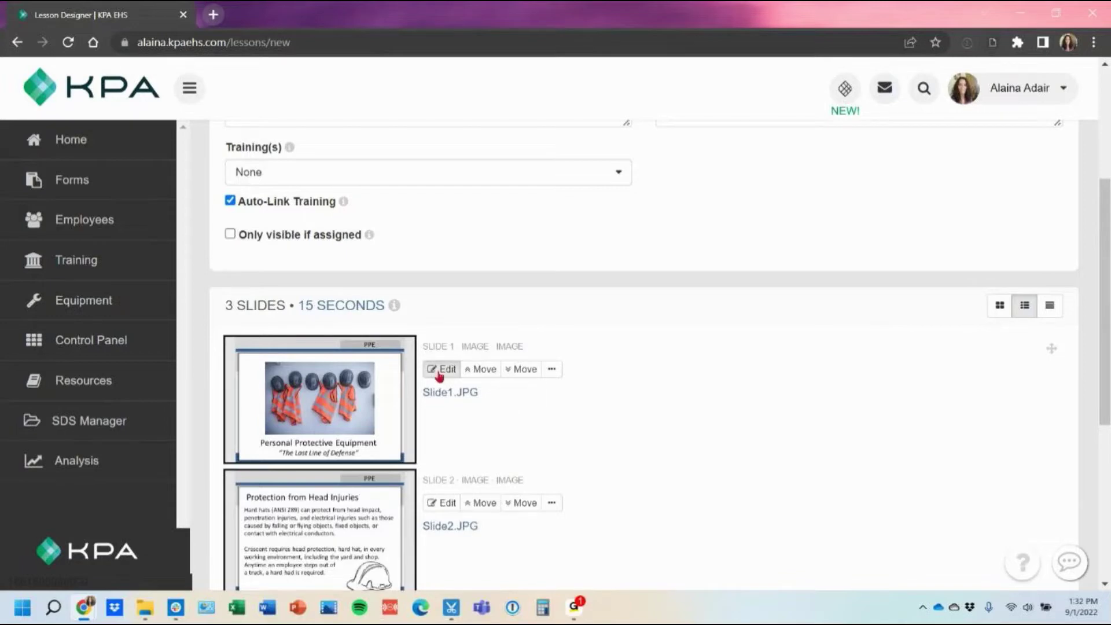
Step: Edit Slide 1 and set its requirement to Narration, with the default Gary voice
click(439, 371)
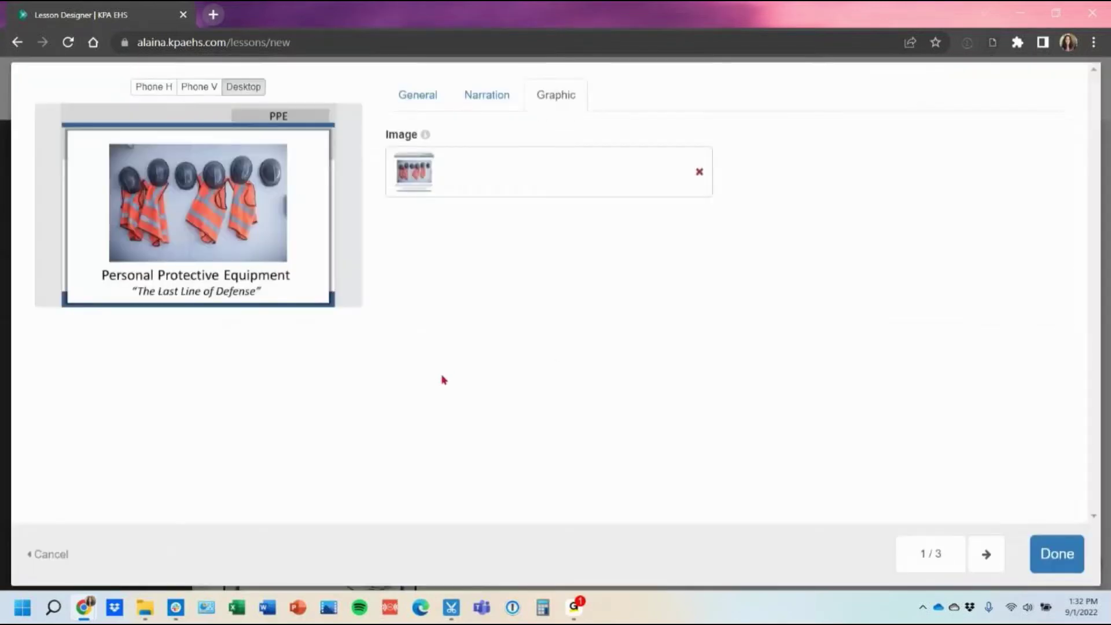
click(487, 100)
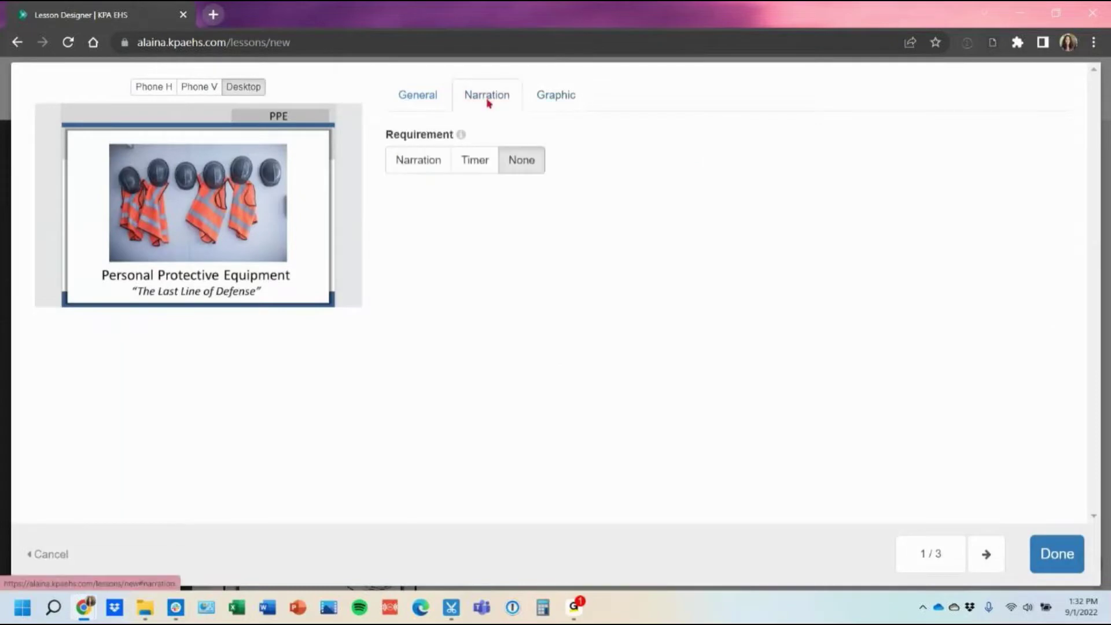
click(410, 165)
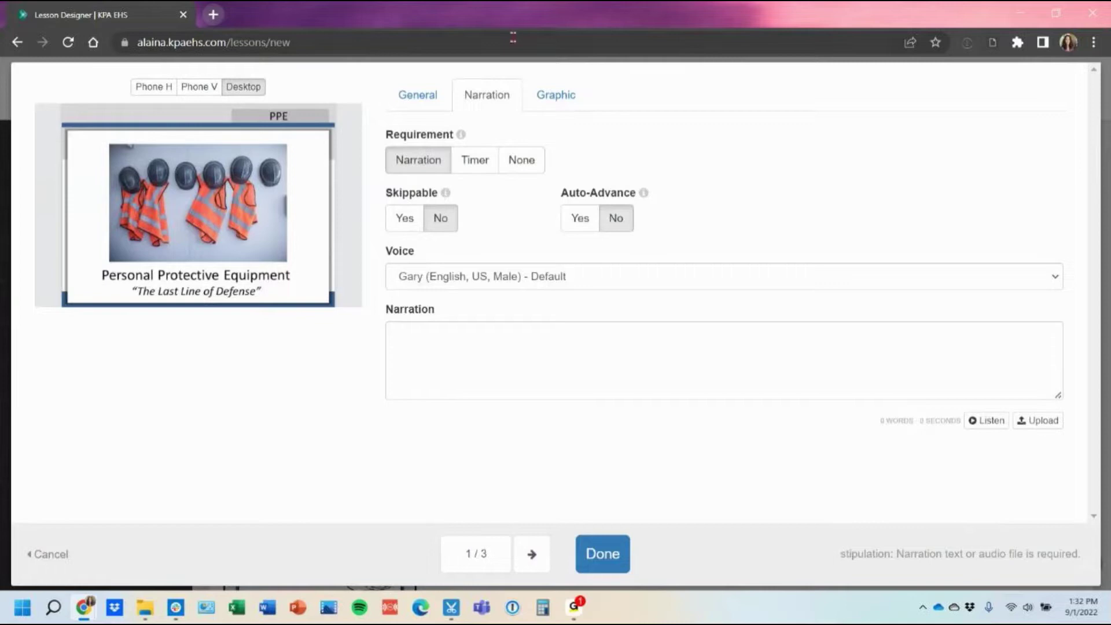
click(533, 101)
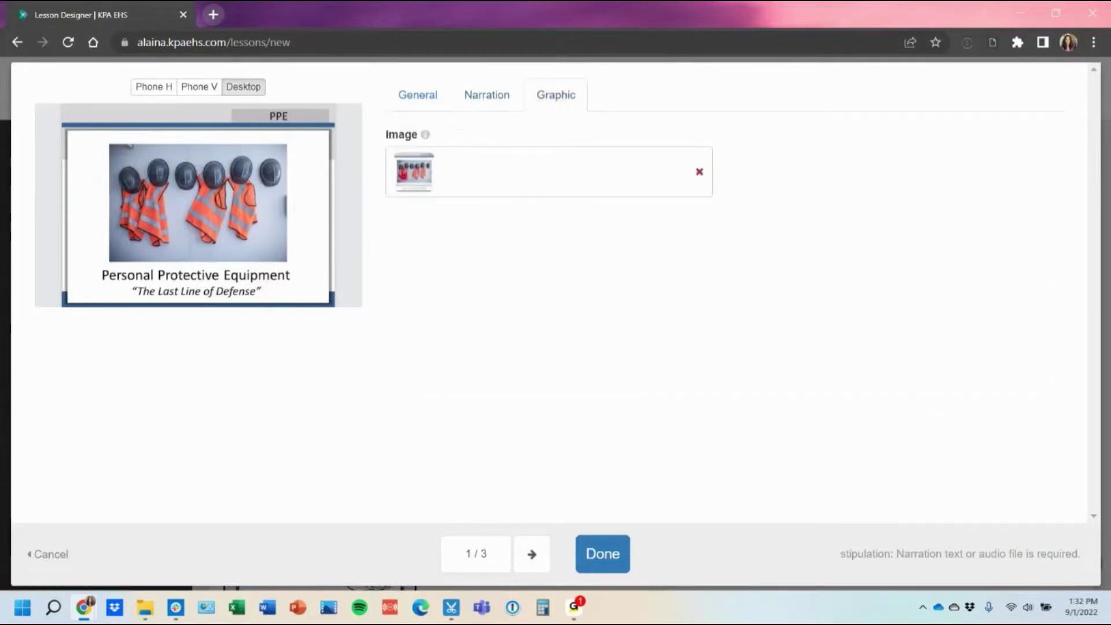
click(461, 108)
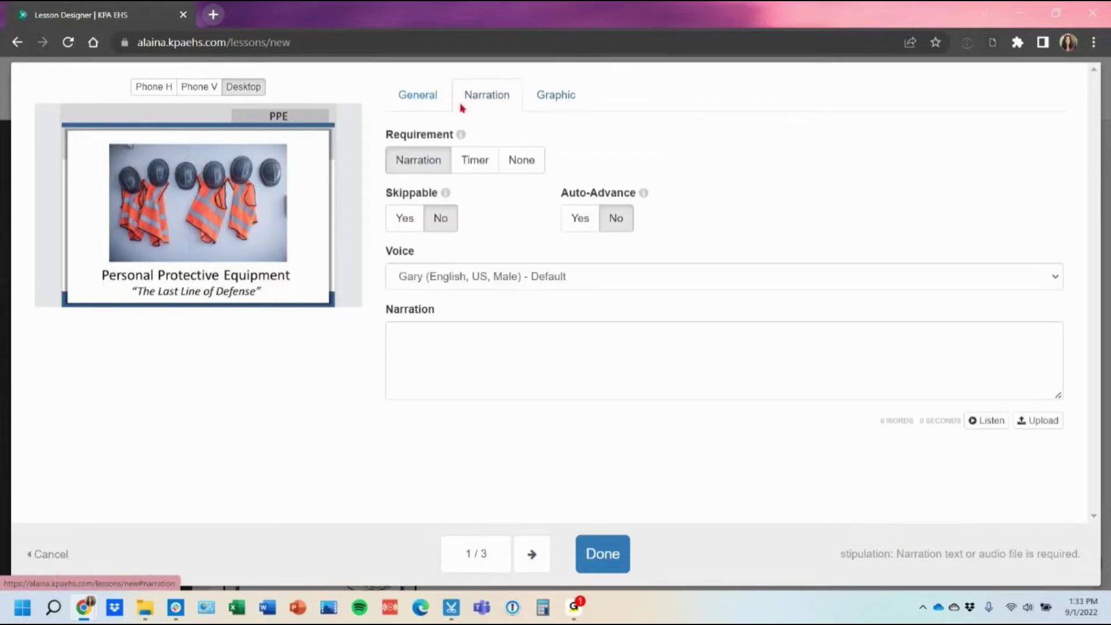
Step: Paste the PPE V2 title slide text 'Personal Protective Equipment: The Last Line of Defense' into Slide 1's narration
click(446, 376)
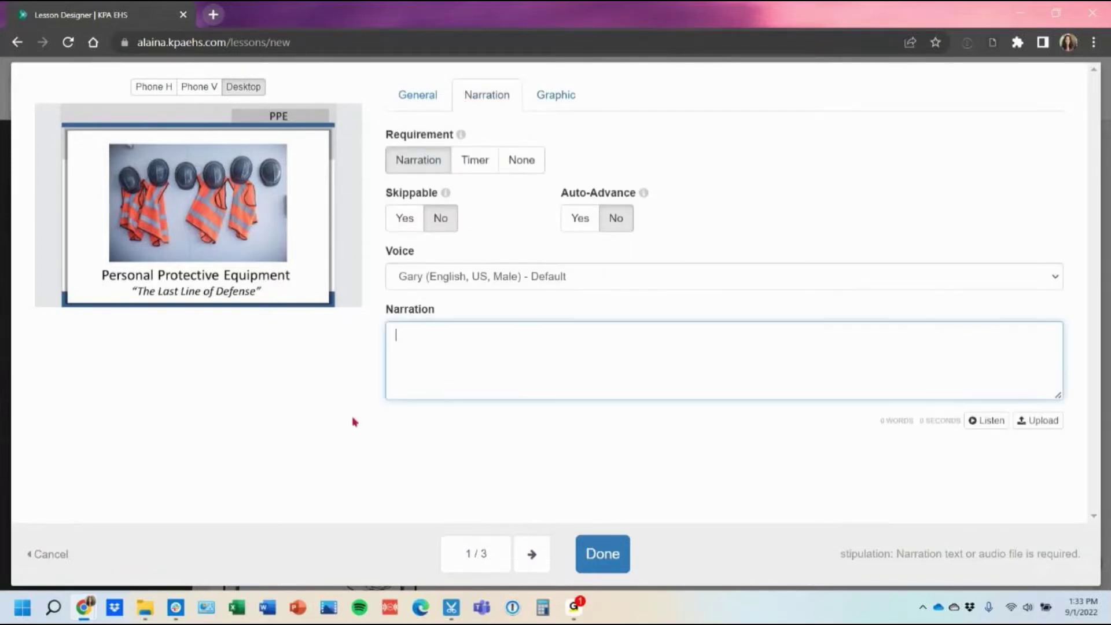
click(145, 607)
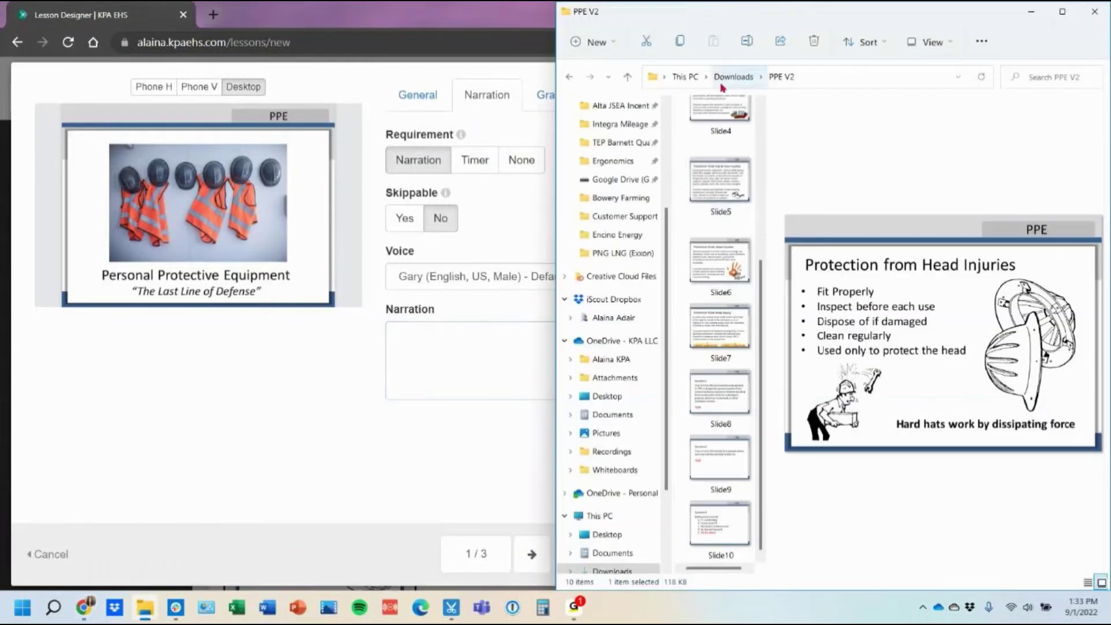
click(733, 76)
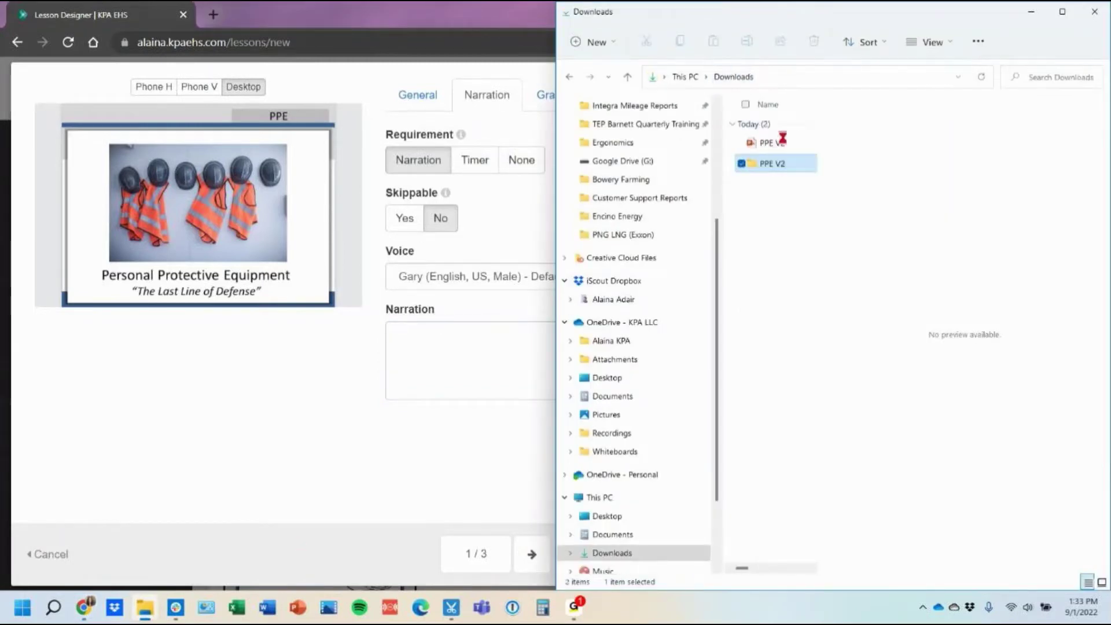
click(774, 142)
double_click(774, 142)
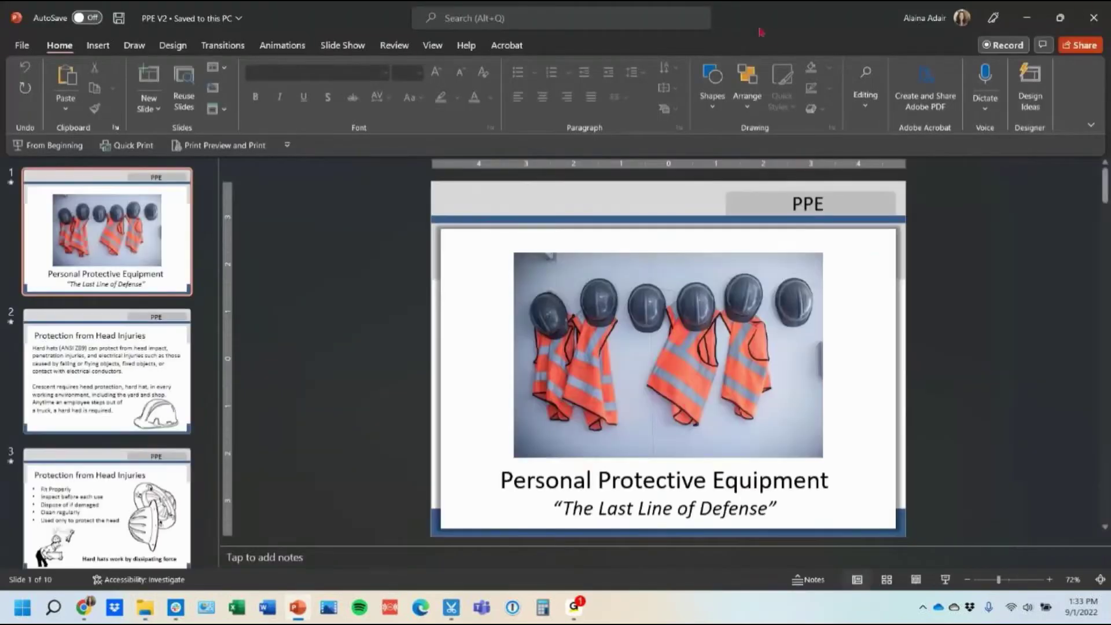
drag(796, 502, 484, 471)
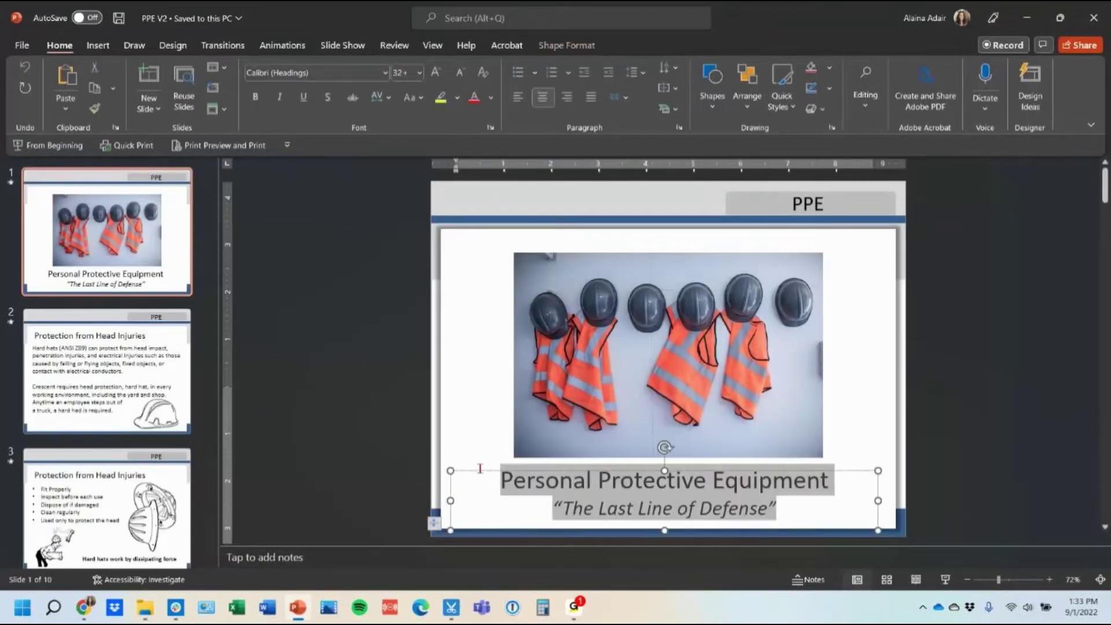
click(1027, 16)
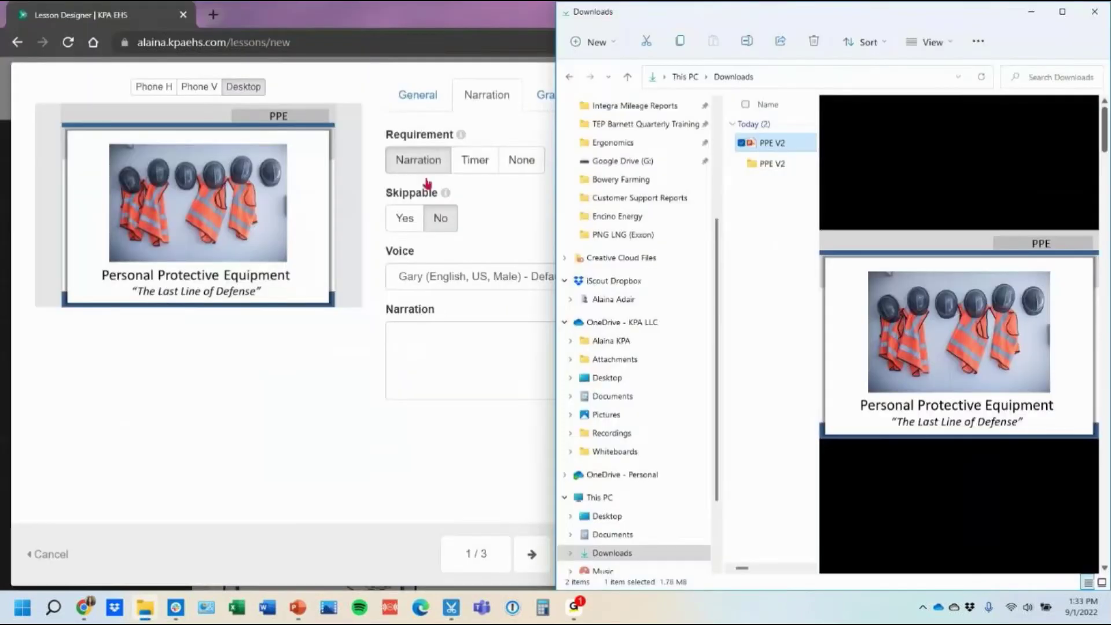
click(409, 342)
text(Personal Protective Equipment□"The Last Line of Defense")
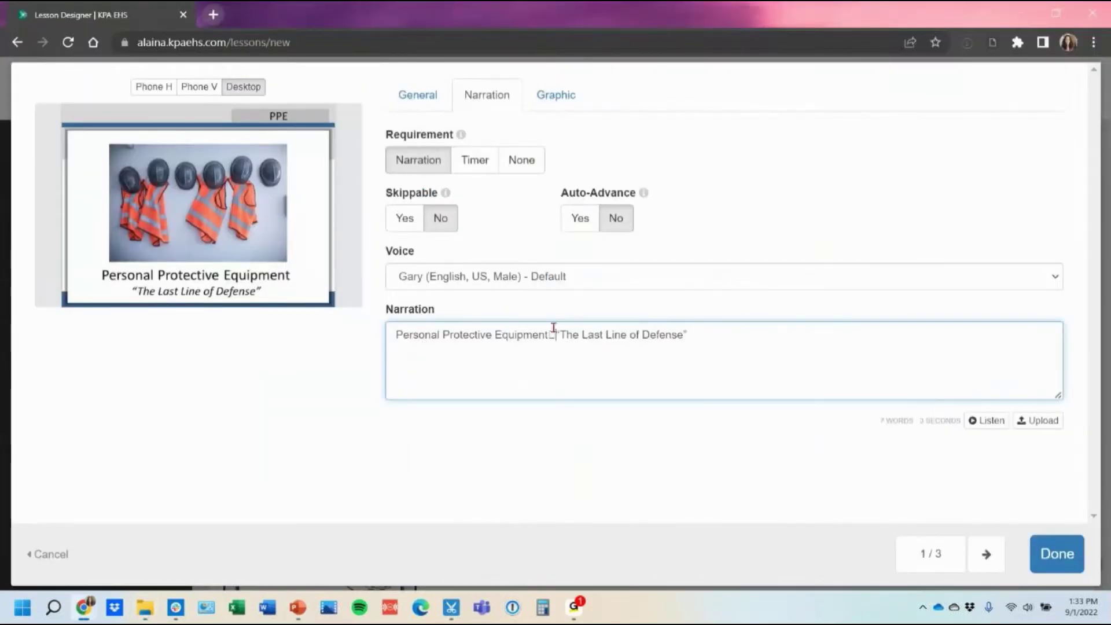
Step: Reword Slide 1's narration into a welcome sentence and a 'PPE is the Last Line of Defense' reminder paragraph
key(BackSpace)
key(Return)
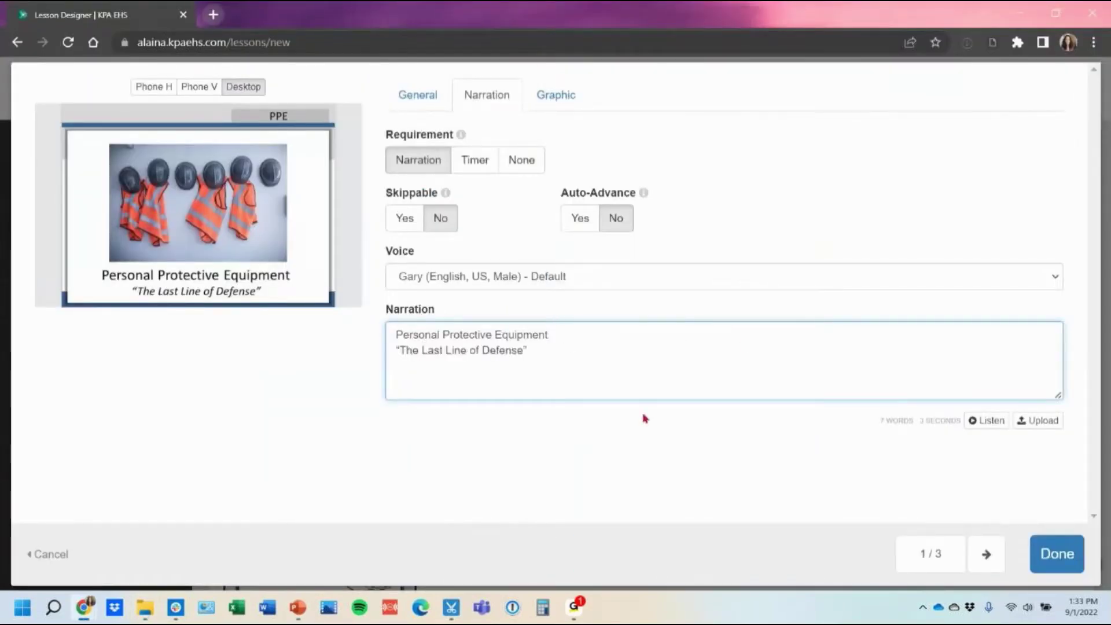
key(Return)
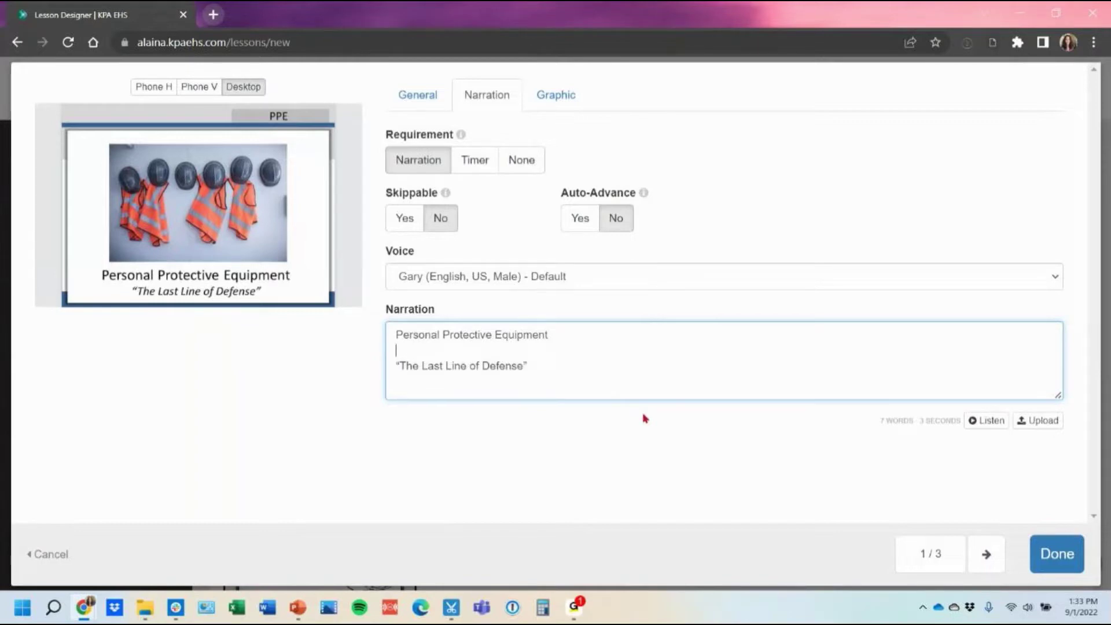
key(Up)
text(Welcom)
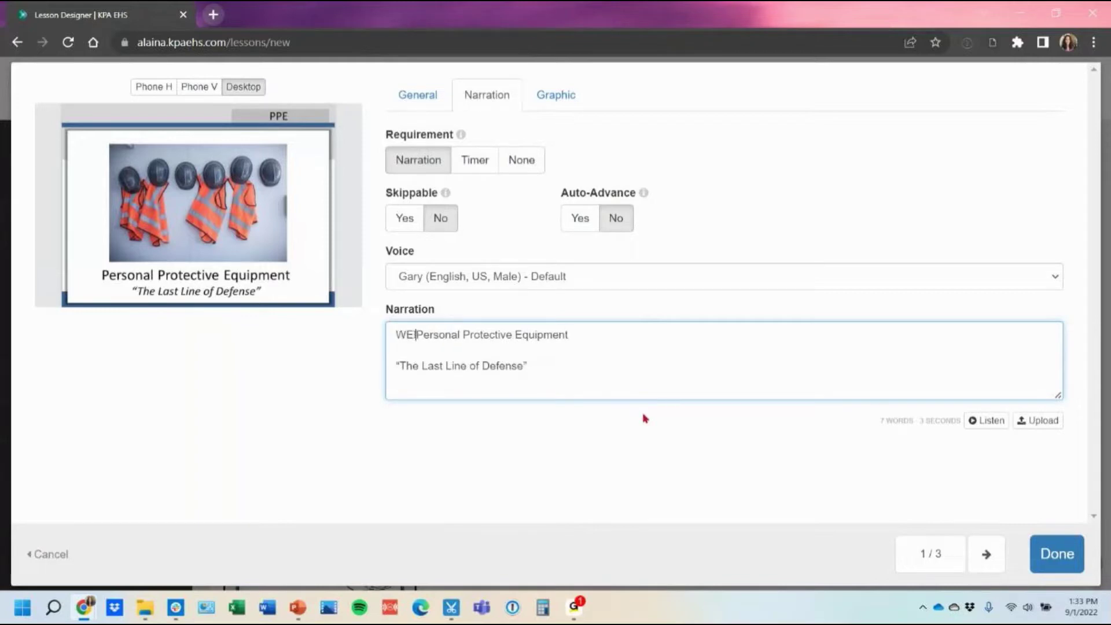
text(e to )
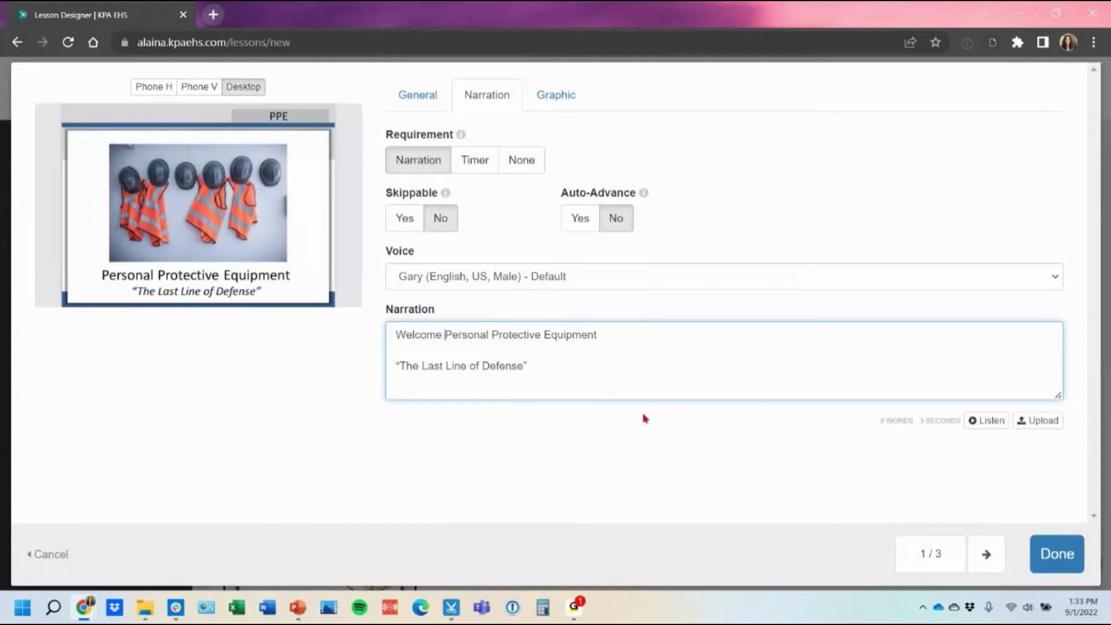
text(the Personal)
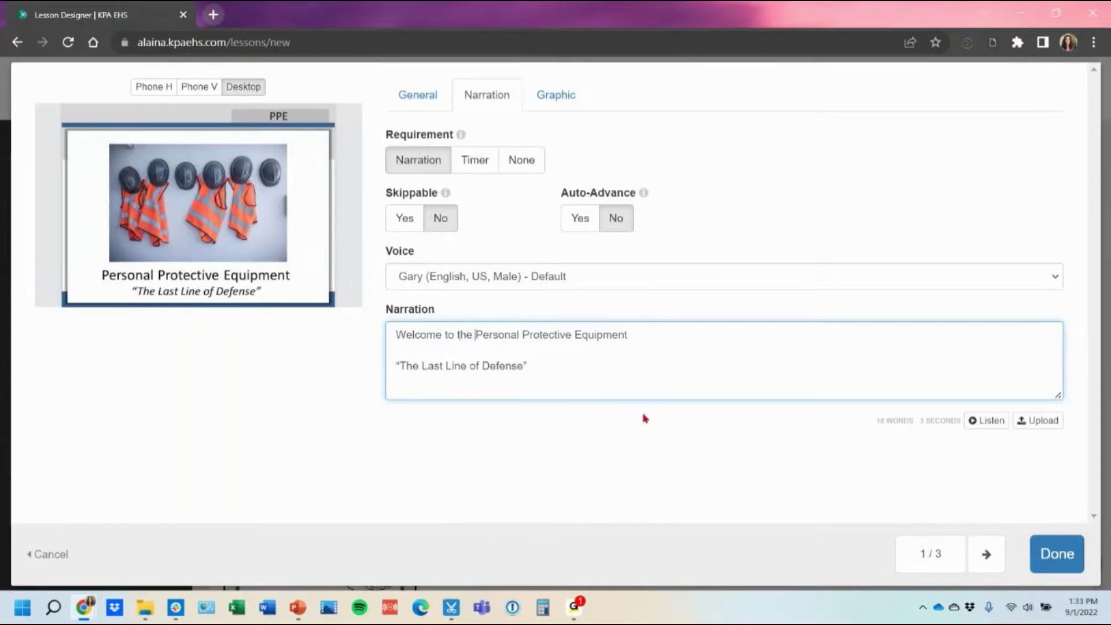
text( Protective Equipment lesson. )
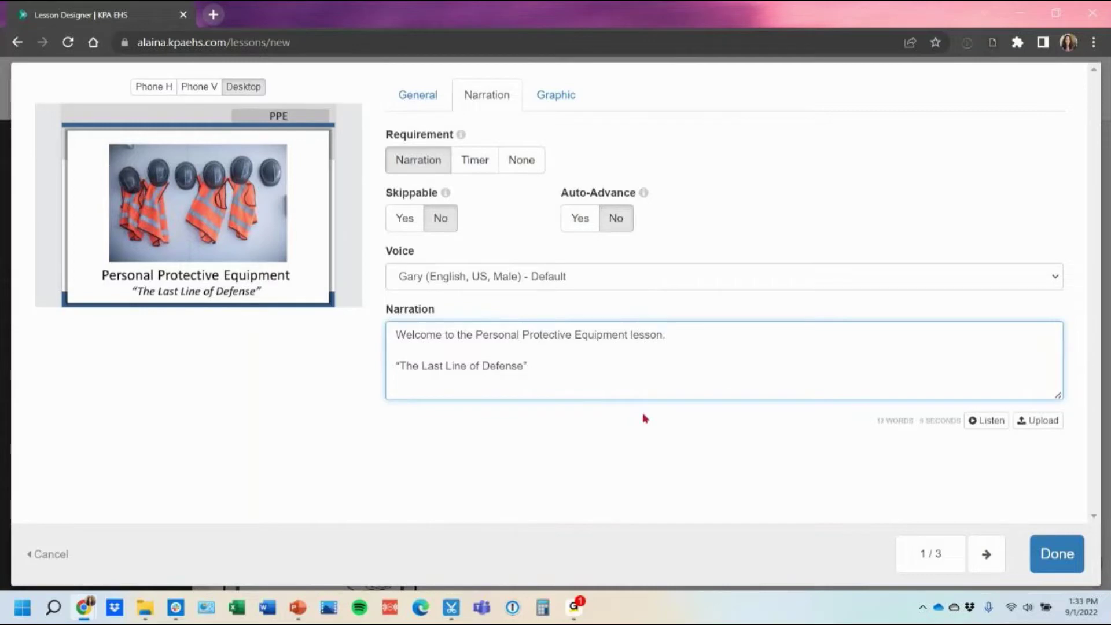
text(As a reminder, PPE )
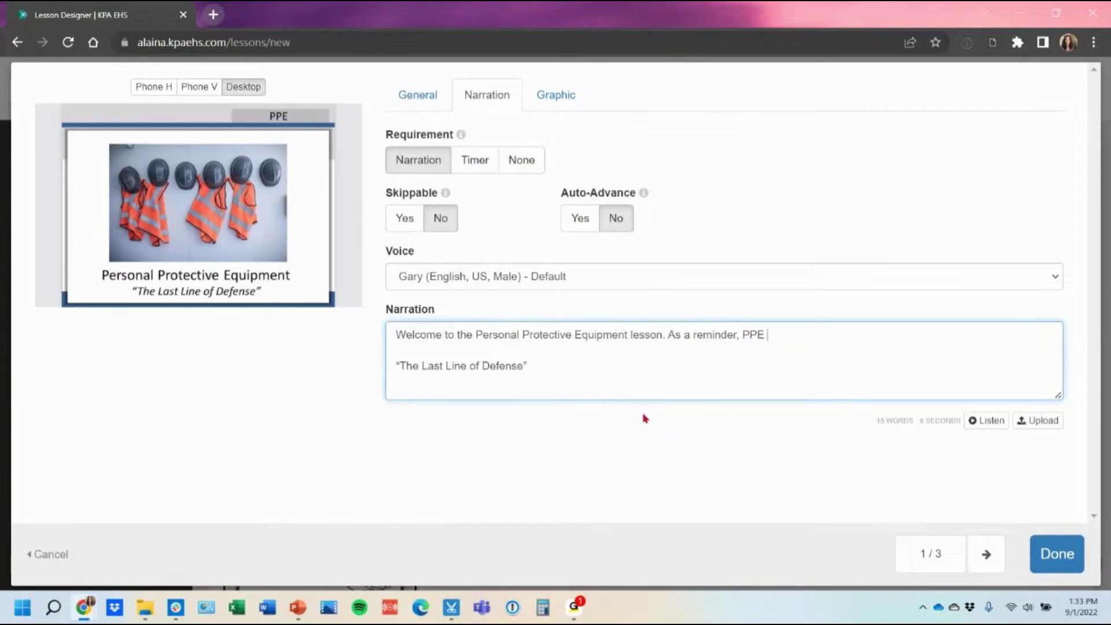
text(is)
key(Delete)
key(Delete)
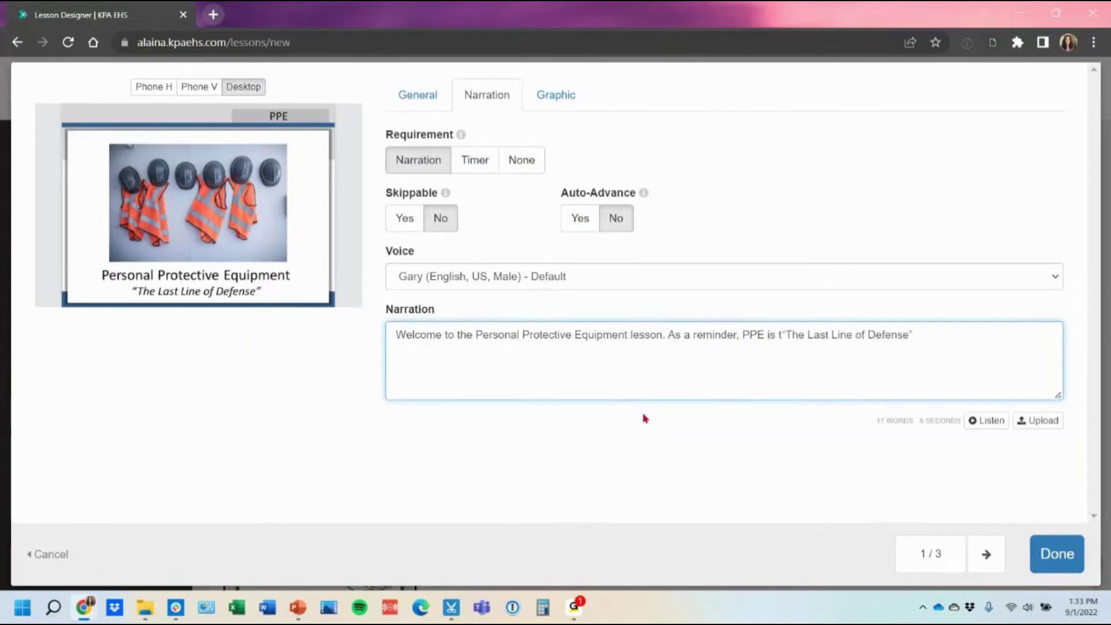
key(Delete)
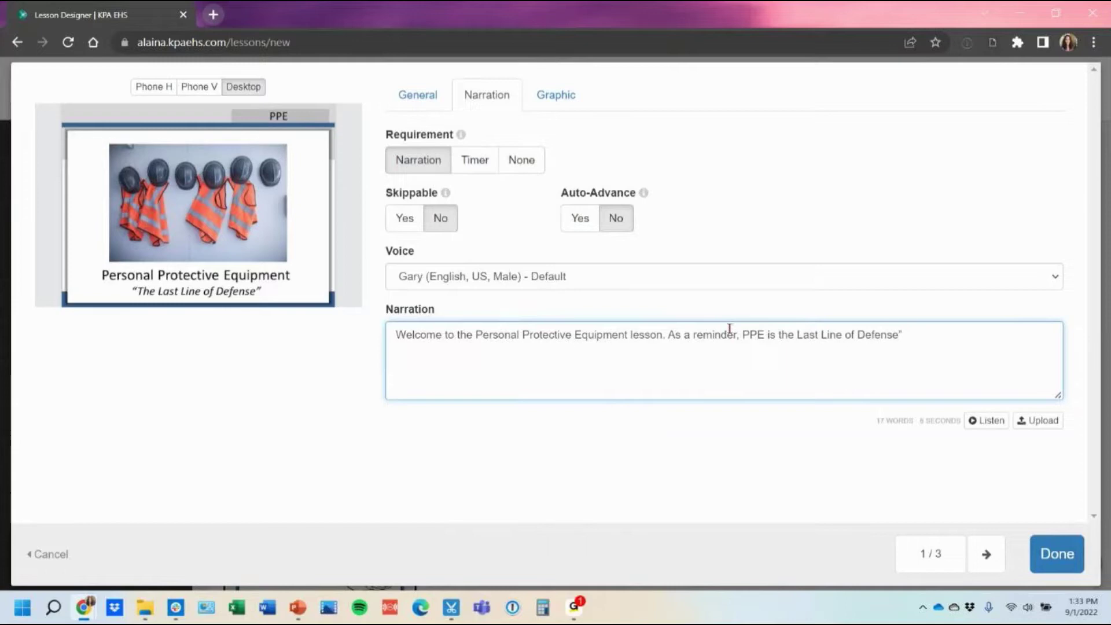
click(671, 344)
key(Return)
key(Return)
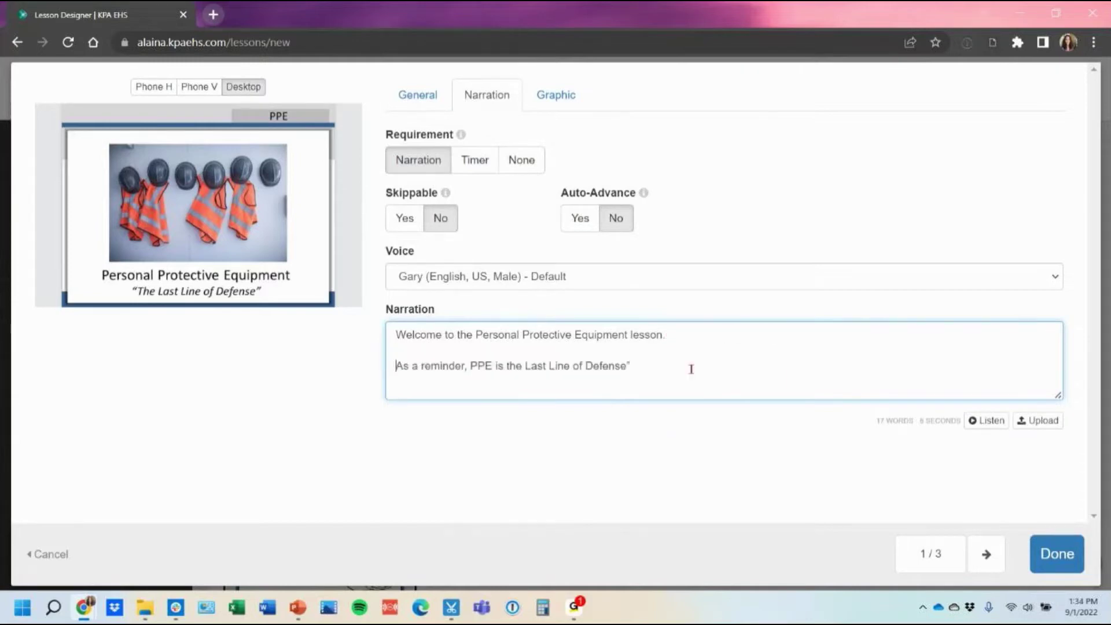
click(642, 367)
Step: Preview Slide 1's narration ending 'PPE is the Last Line of Defense' and confirm it unchanged
drag(646, 367, 395, 376)
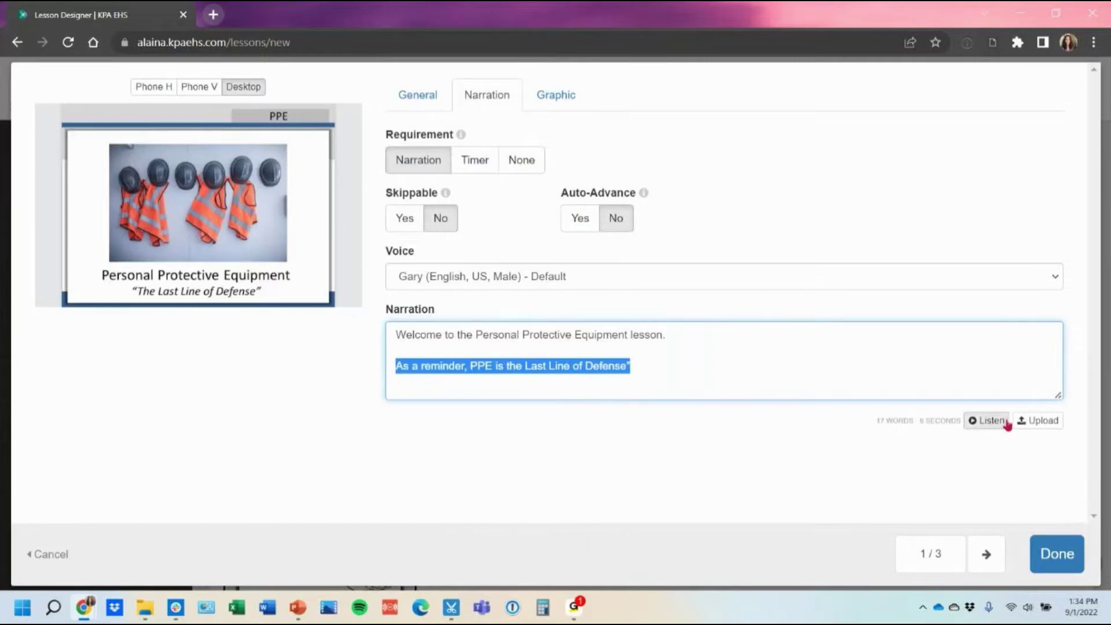
click(976, 427)
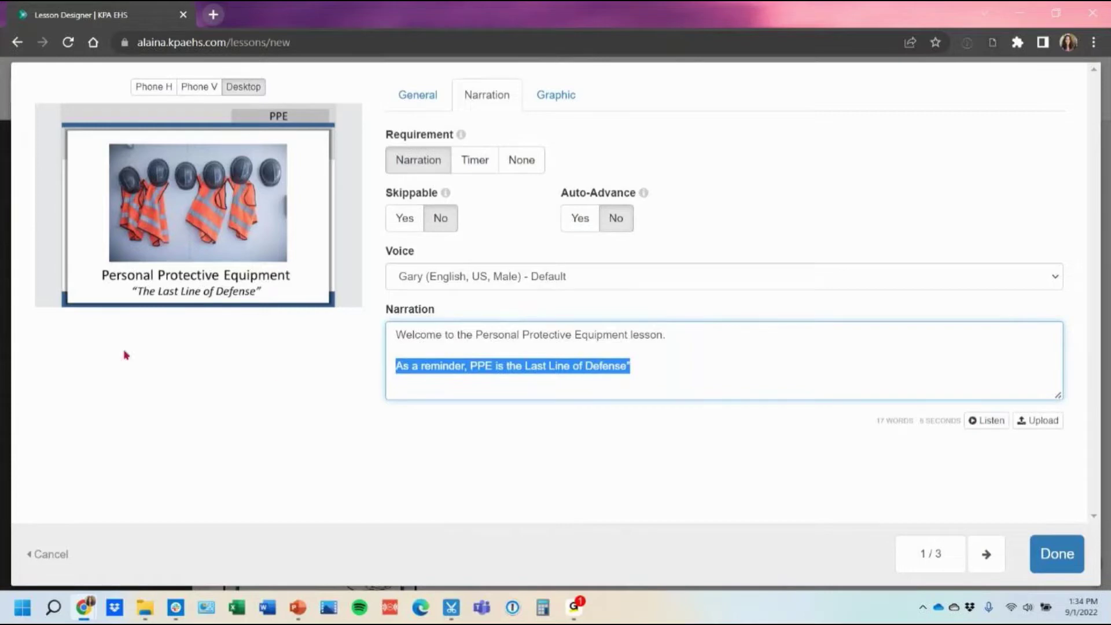
click(694, 340)
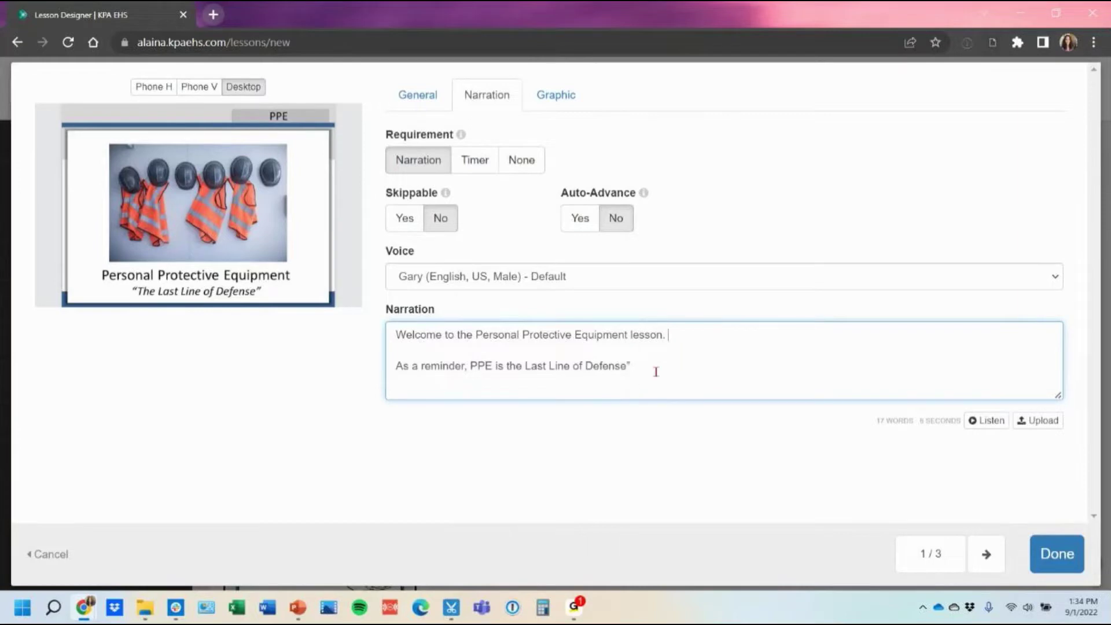
drag(631, 367, 523, 368)
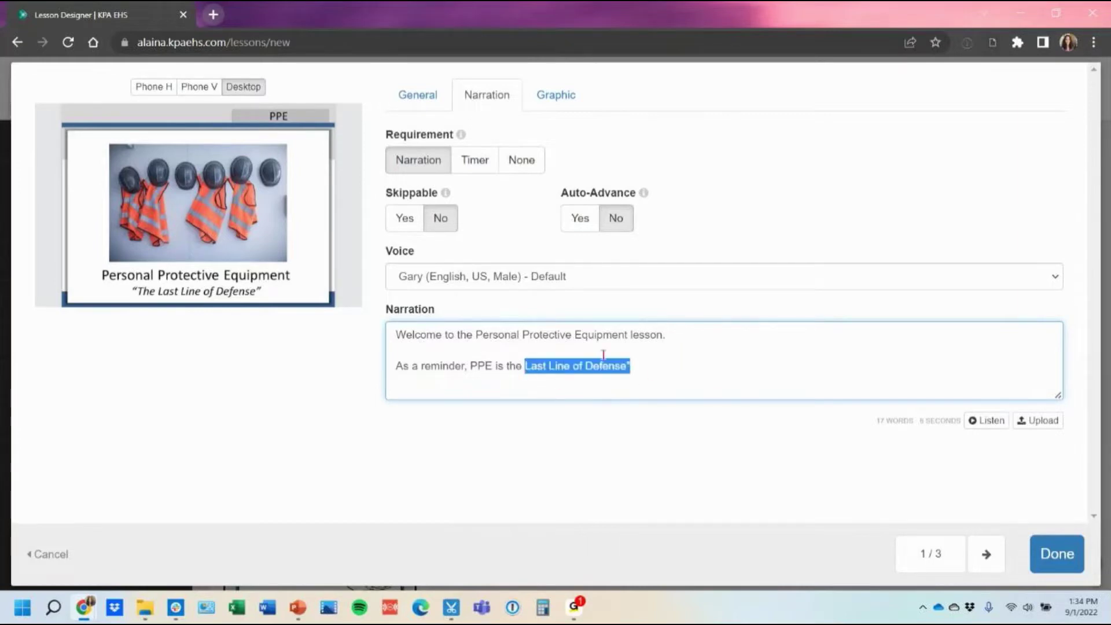
click(663, 374)
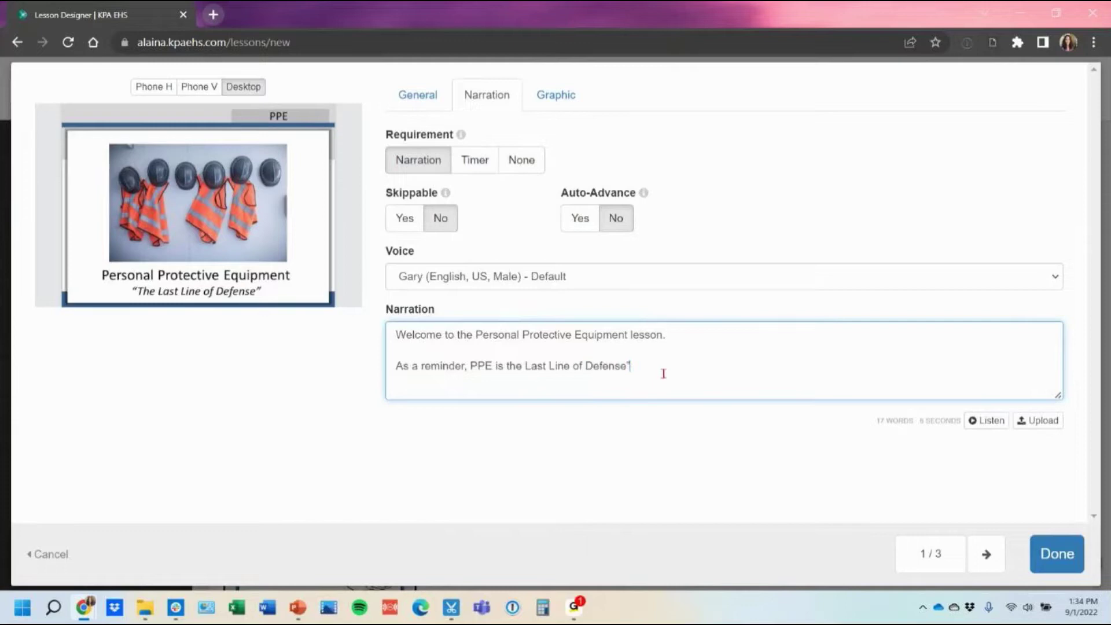
click(1045, 555)
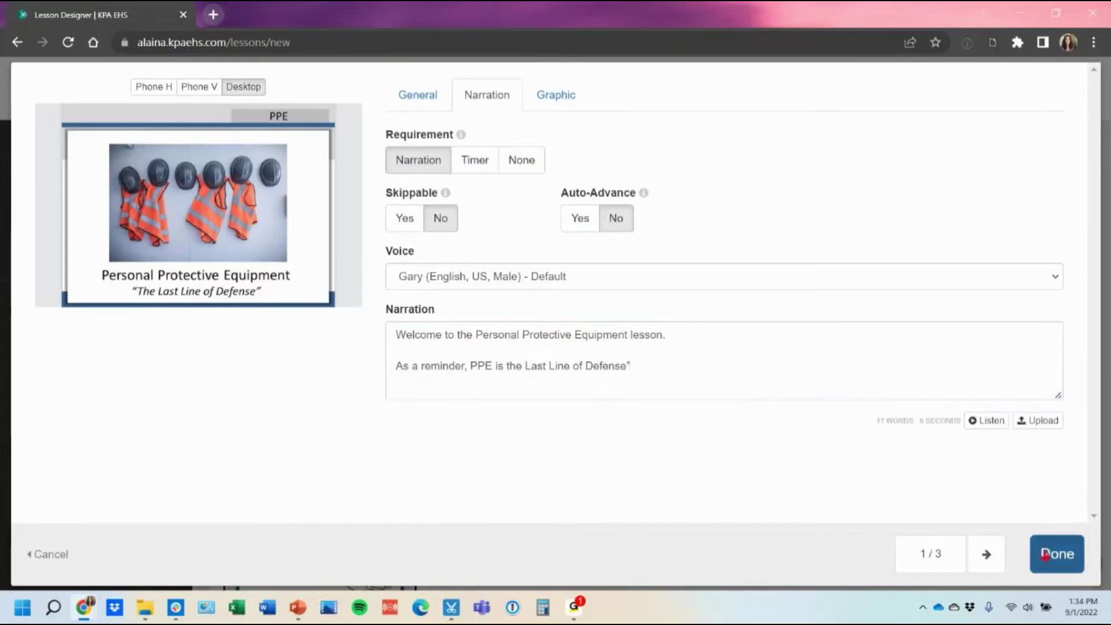
Step: Move to slide 2 and set its narration to required
click(986, 561)
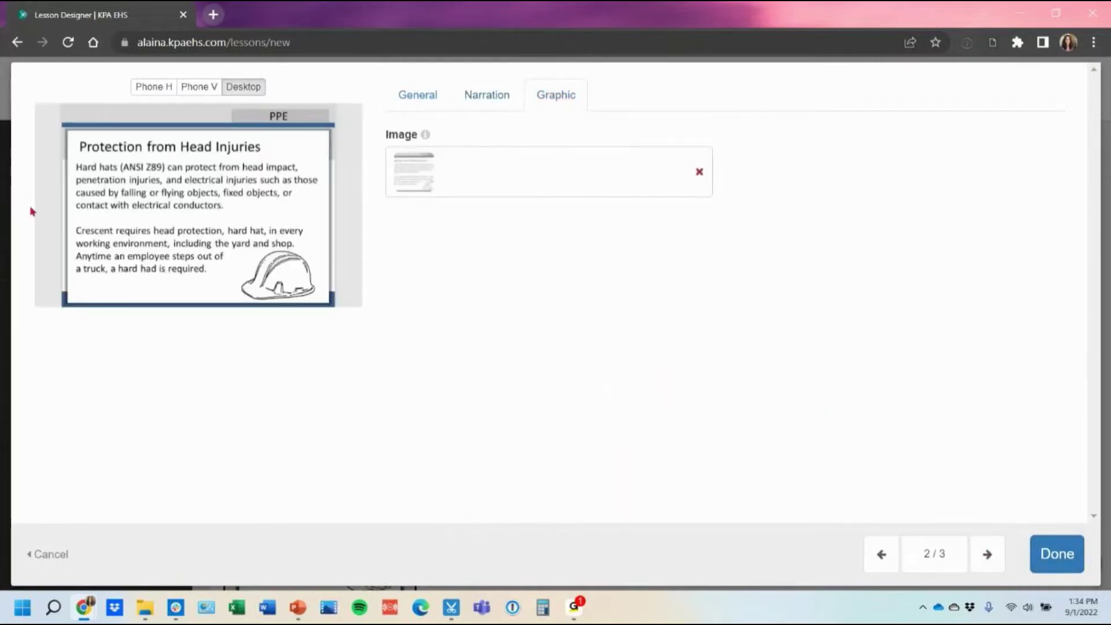
click(479, 107)
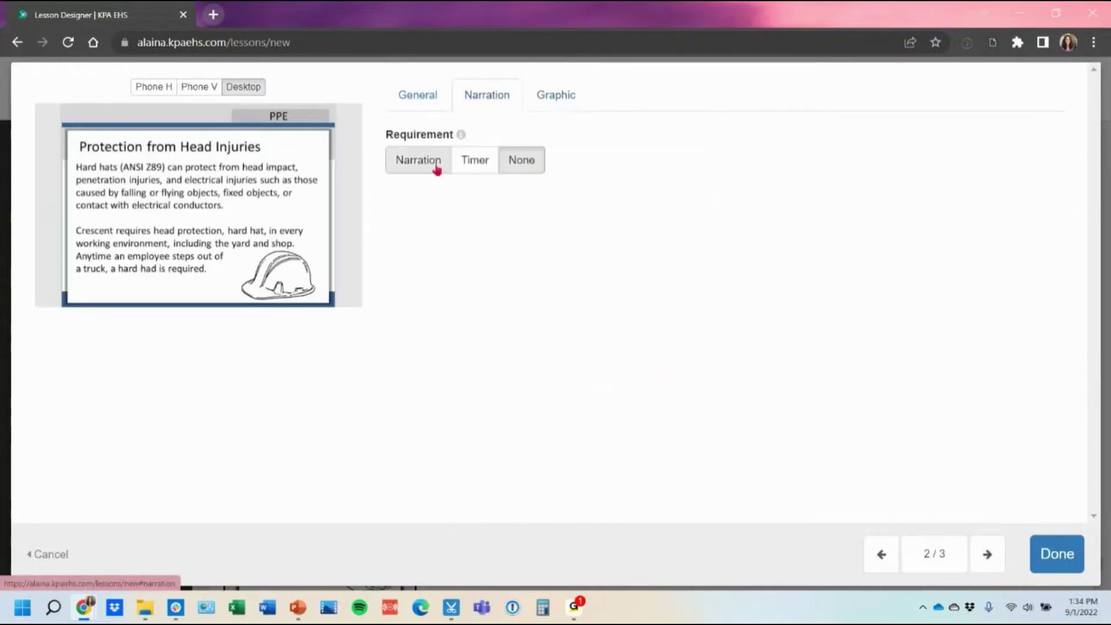
click(413, 168)
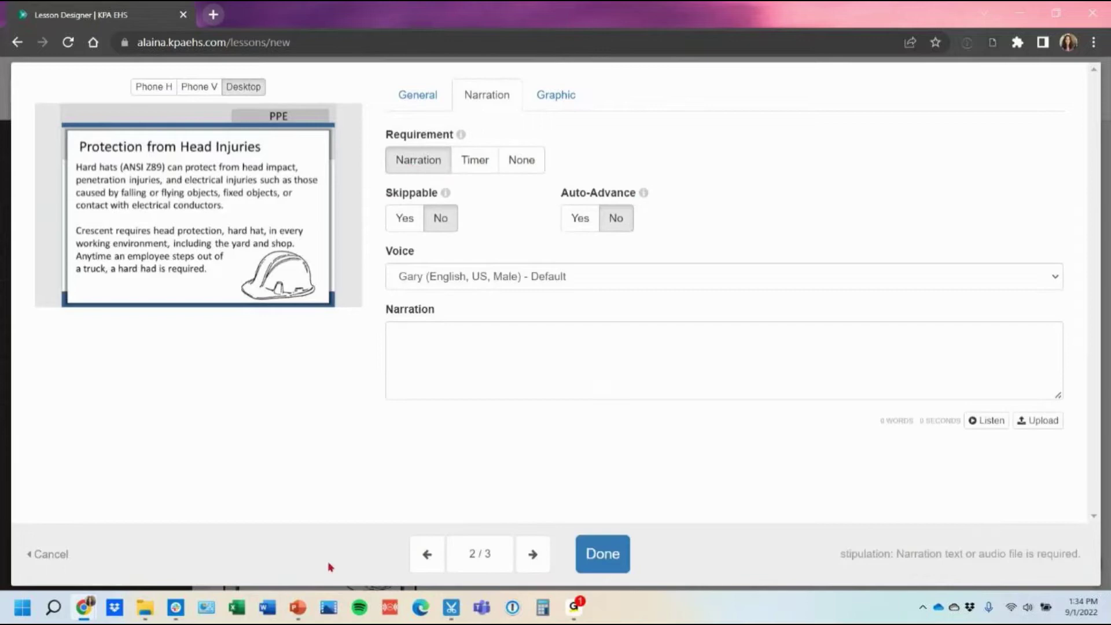
Step: Paste PowerPoint slide 2's hard hat body text into the Narration box and enlarge it
click(298, 606)
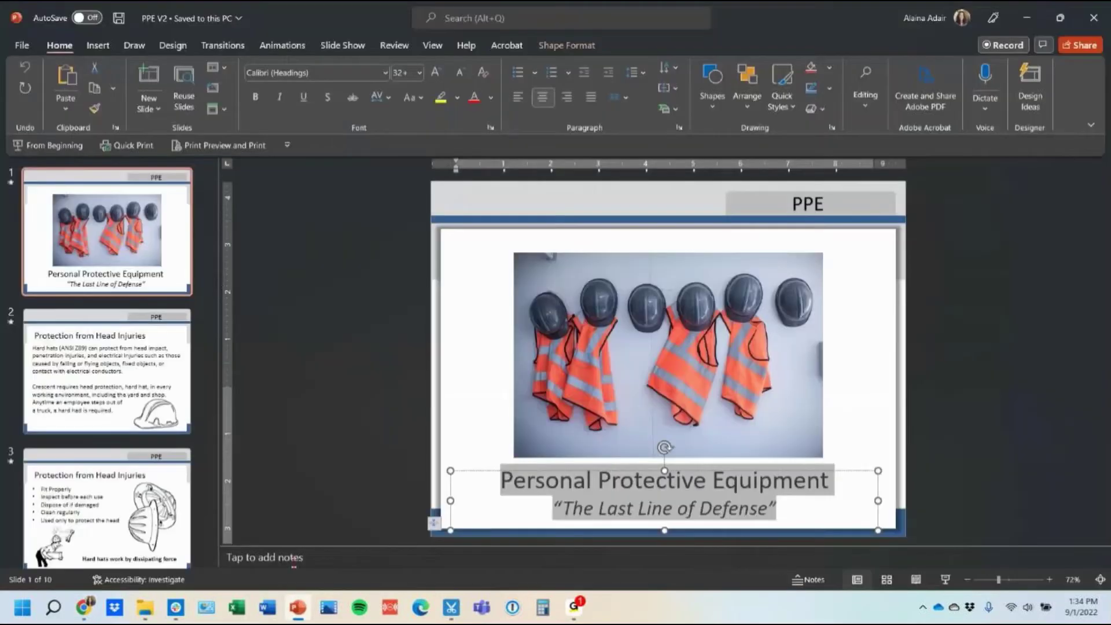
click(107, 370)
drag(685, 469, 456, 289)
key(ctrl+c)
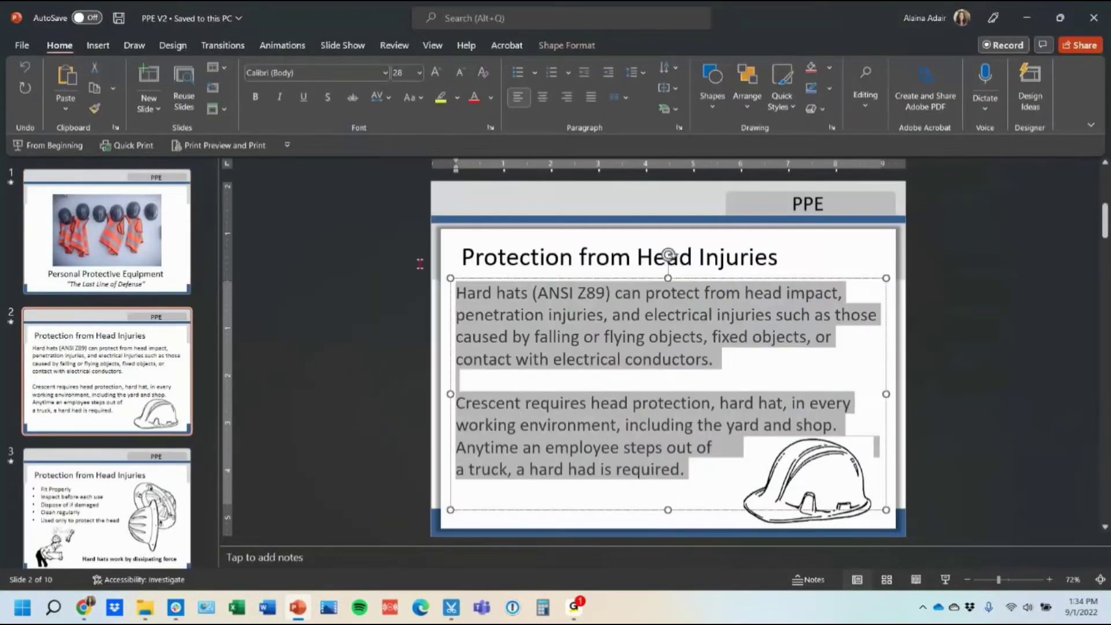
click(1027, 17)
click(434, 380)
key(ctrl+v)
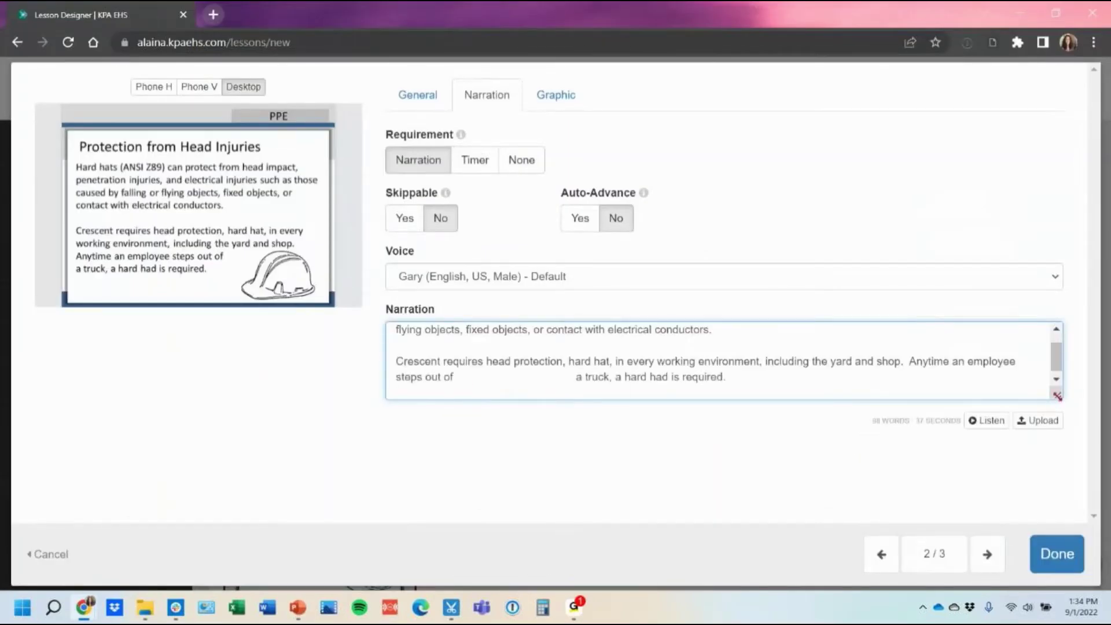
drag(1056, 396, 1025, 519)
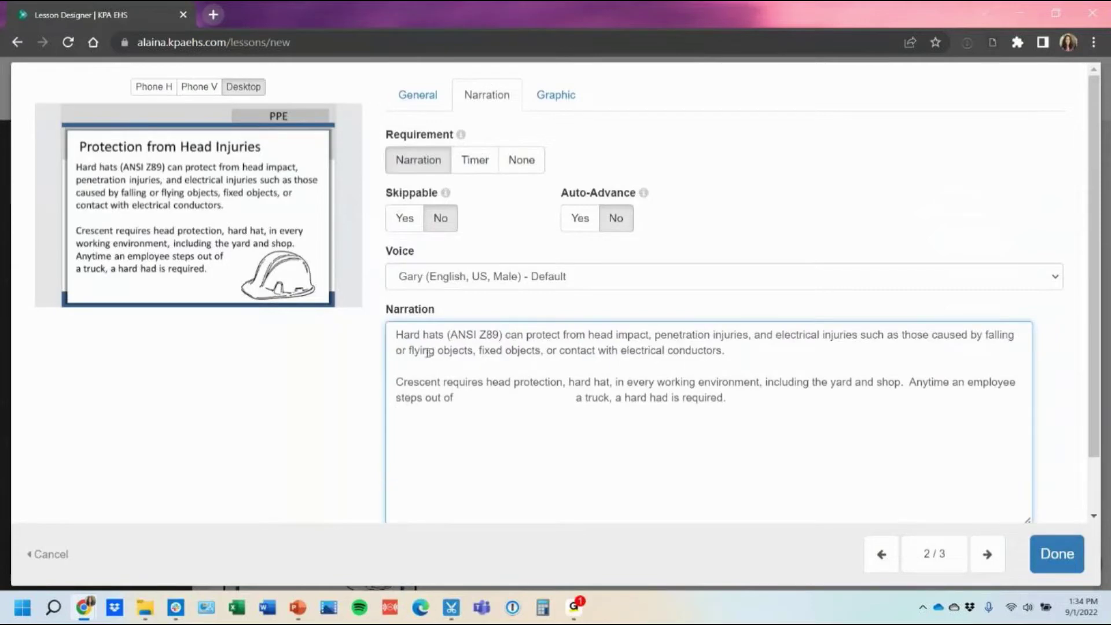
Step: Add commas after 'injuries' and 'as', remove the gap before 'a truck', and start 'Anytime' on a new line
click(568, 400)
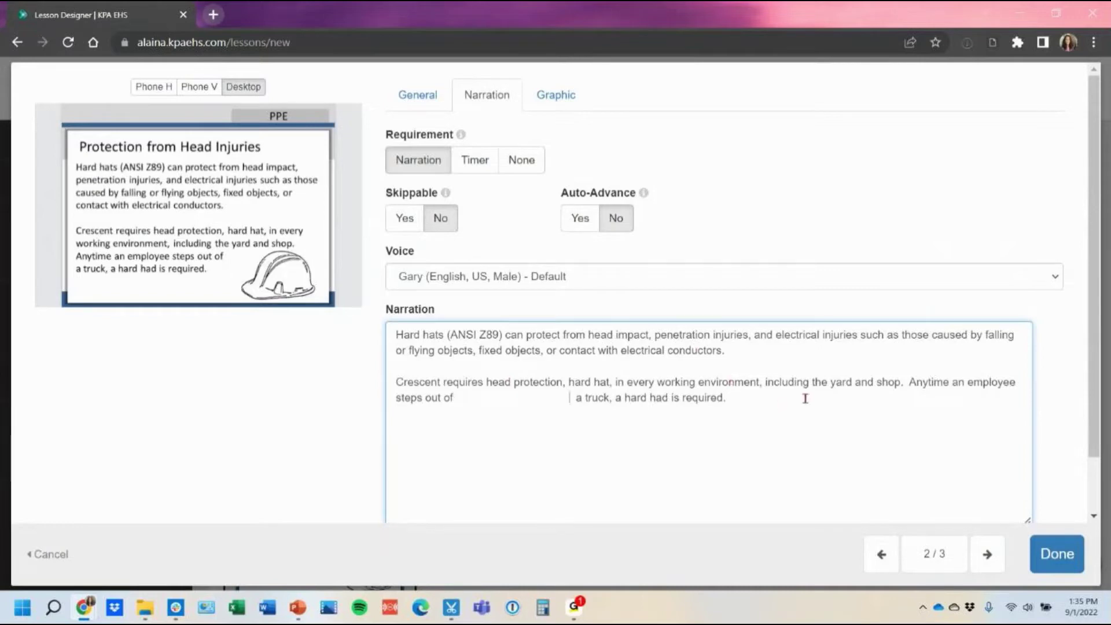
click(861, 335)
text(,)
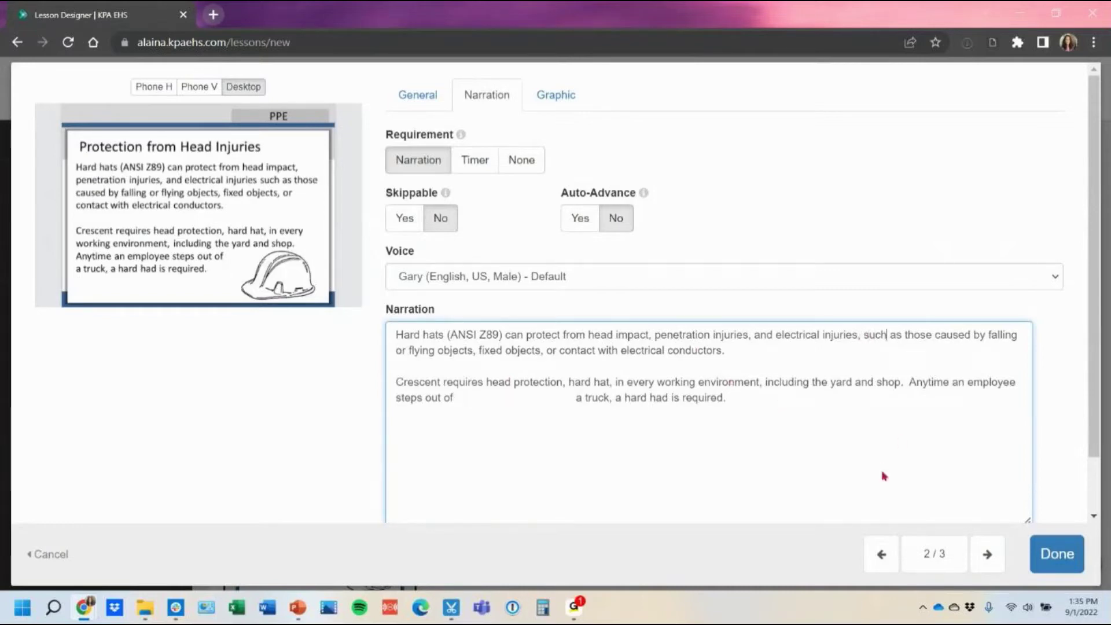
key(Right)
key(Right)
key(Right)
key(Right)
key(Right)
text(,)
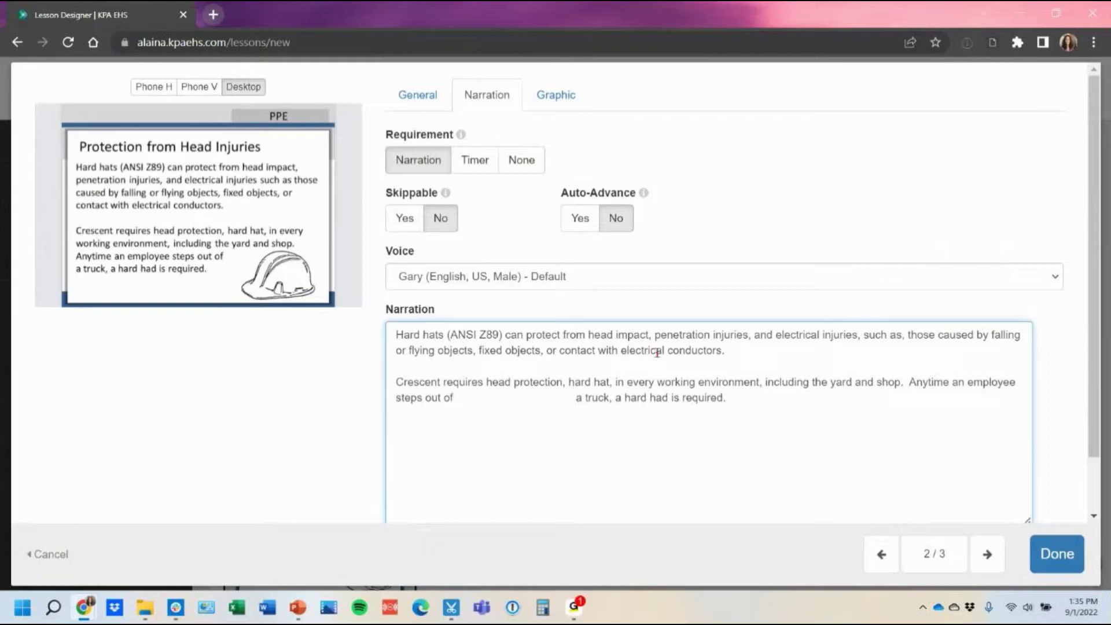
drag(577, 402, 462, 404)
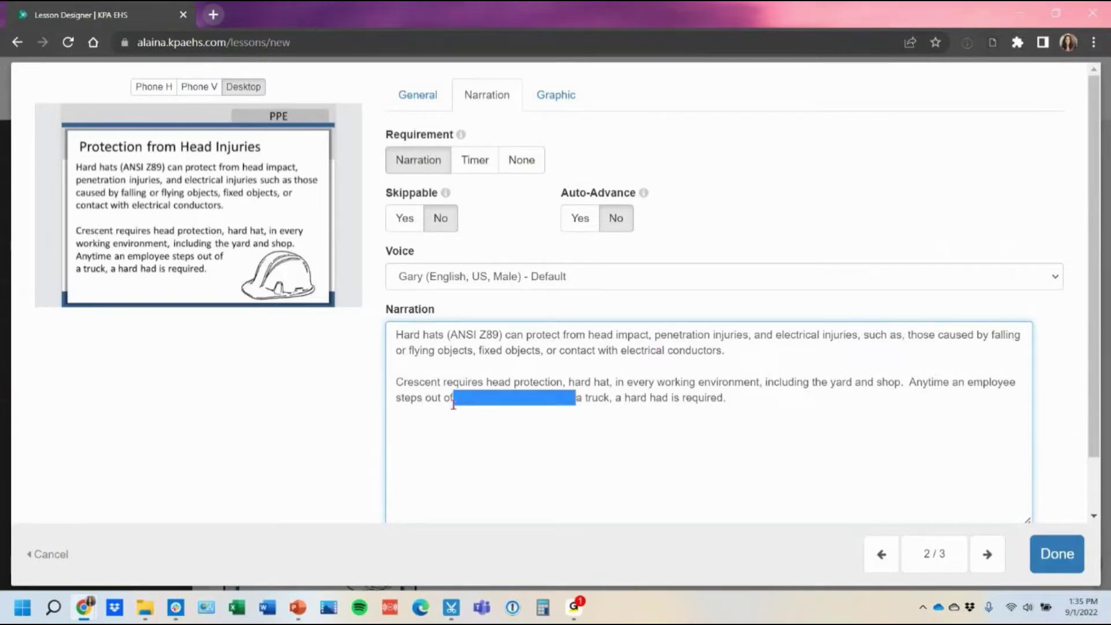
key(BackSpace)
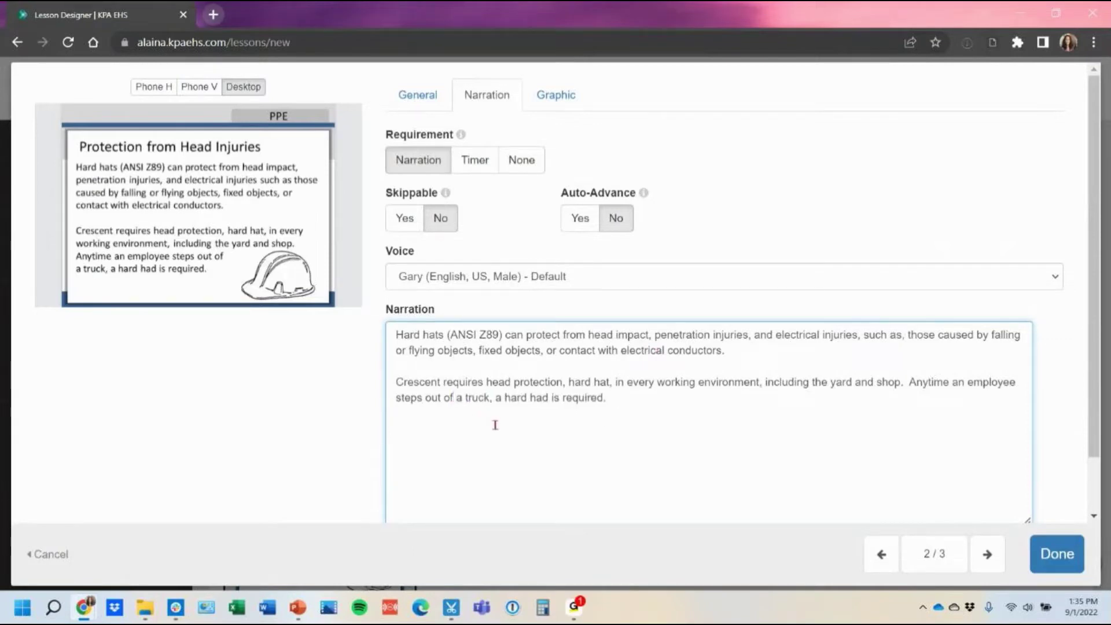
click(709, 383)
key(Return)
key(Return)
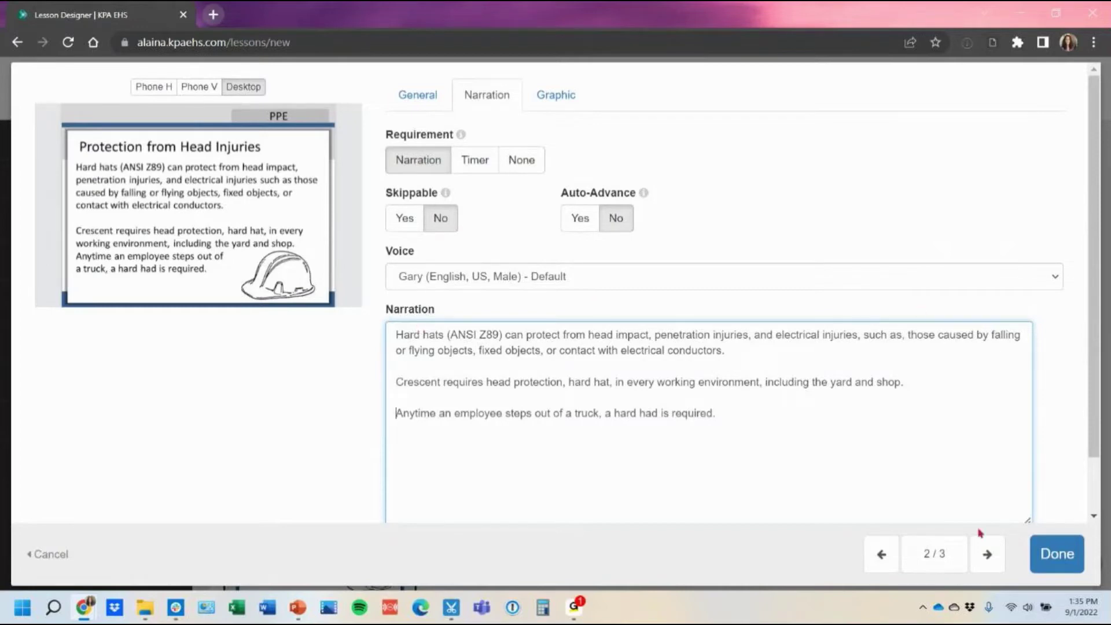
Step: Move to slide 3 and set its narration to required
click(994, 569)
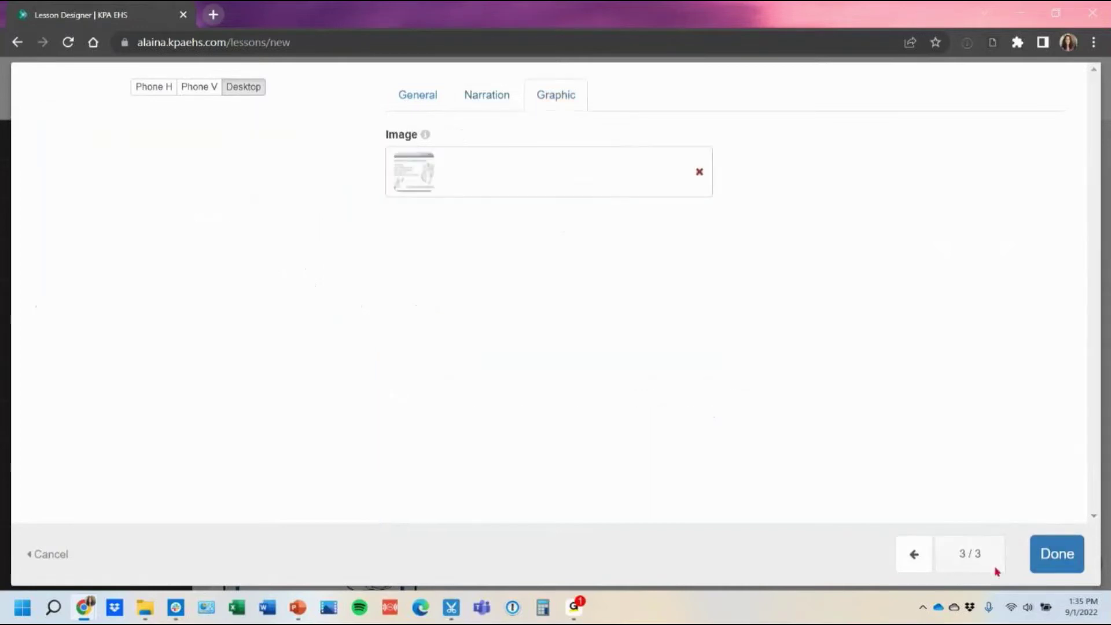
click(475, 95)
click(414, 167)
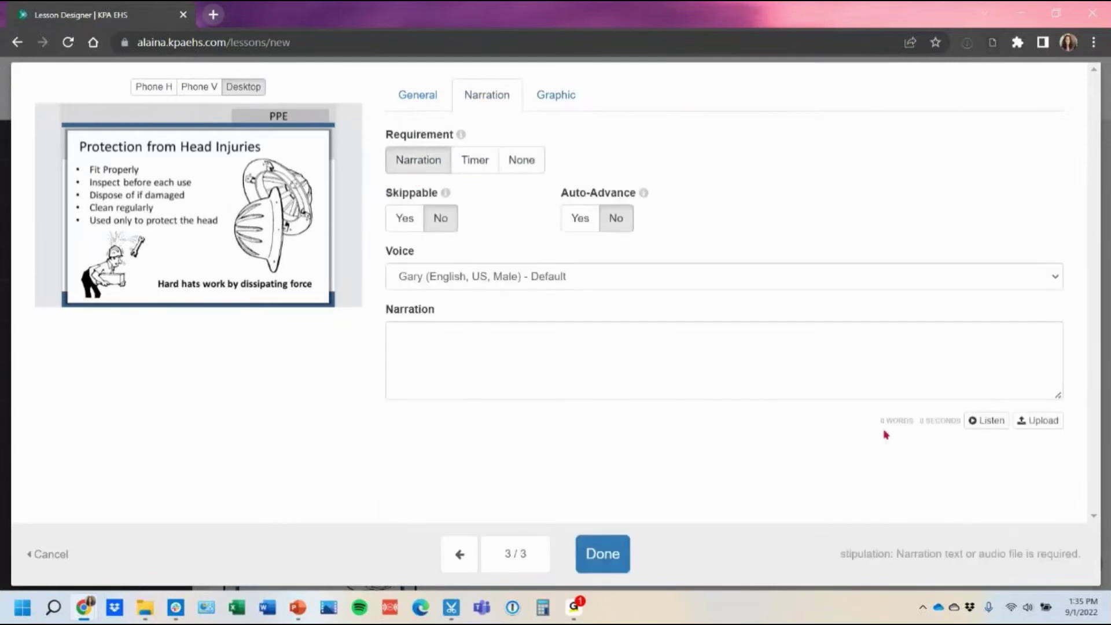
Step: Paste the five hard-hat care bullets from PowerPoint slide 3 as narration
click(298, 608)
scroll(667, 255, down, 1)
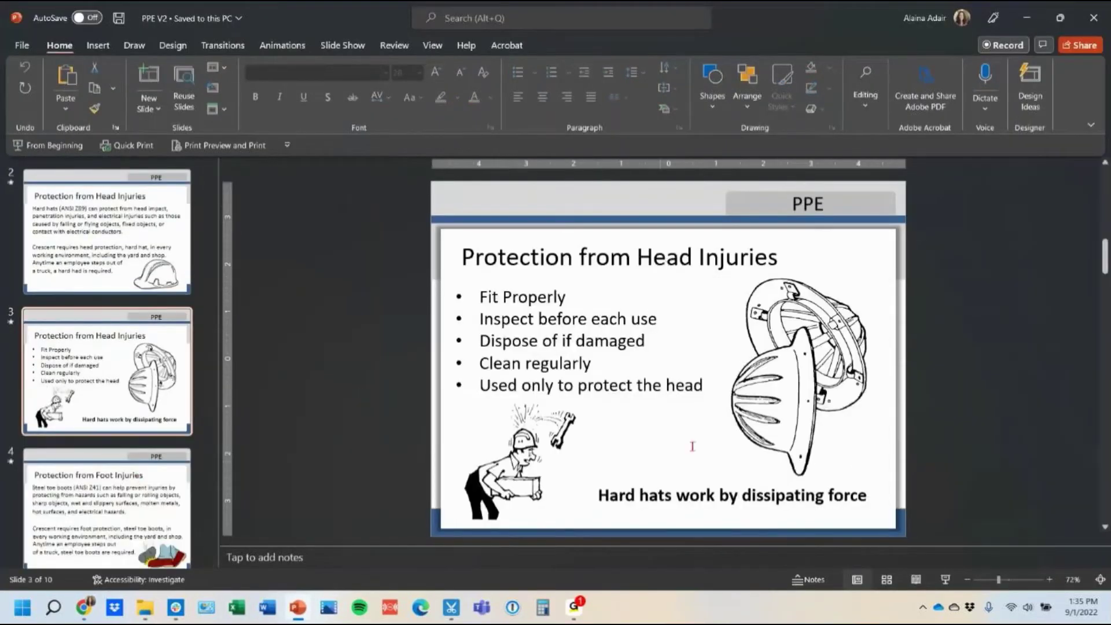
click(693, 382)
drag(702, 383, 454, 286)
key(ctrl+c)
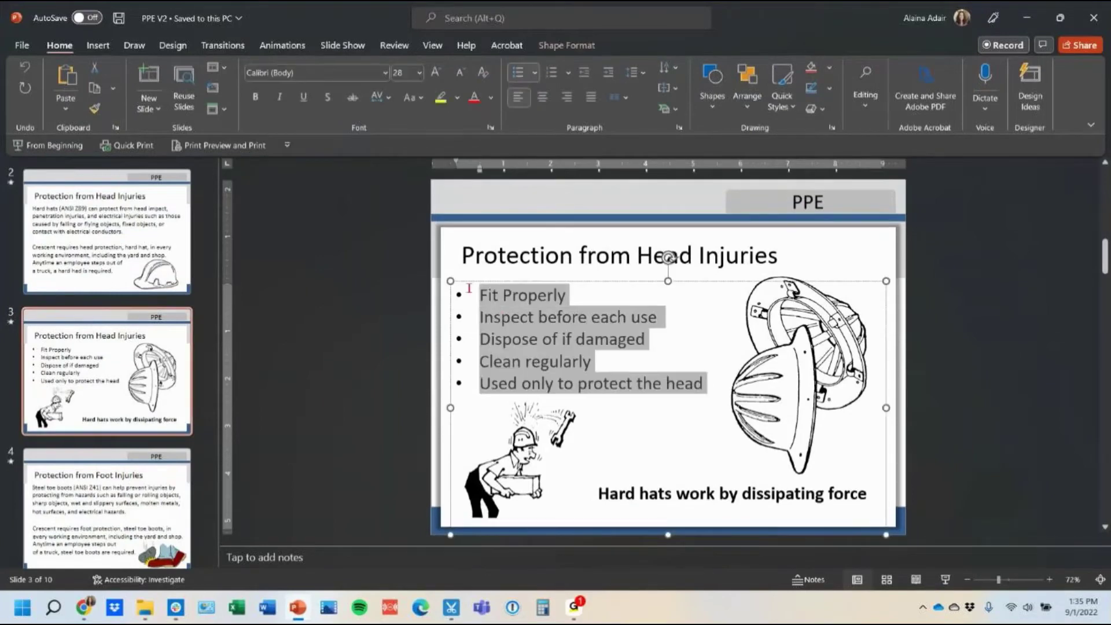
click(1026, 17)
click(579, 365)
key(ctrl+v)
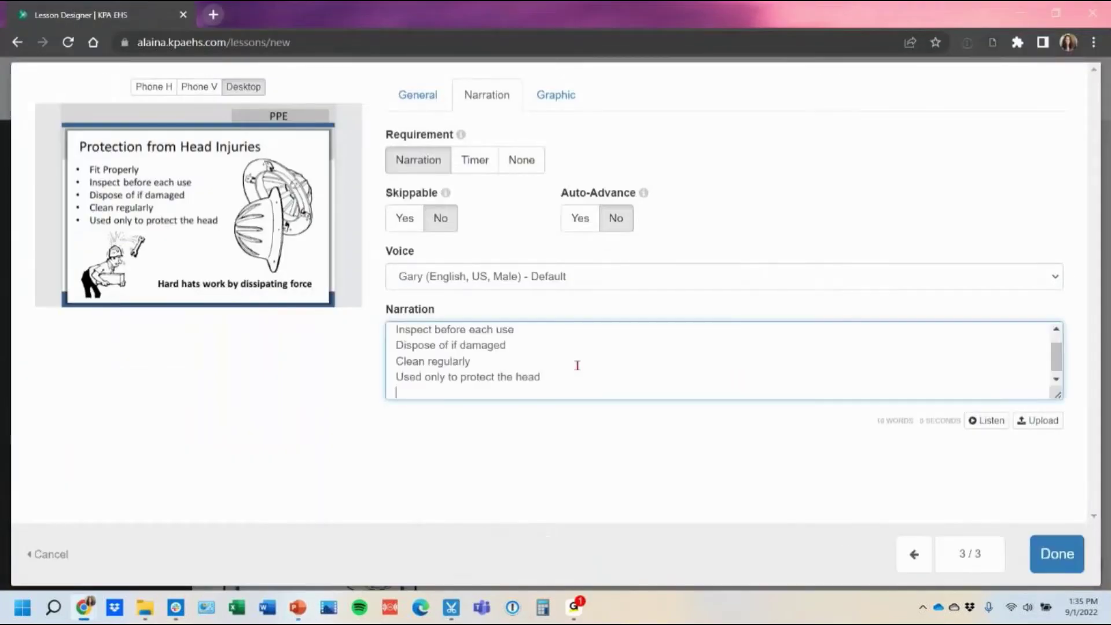
scroll(667, 387, up, 2)
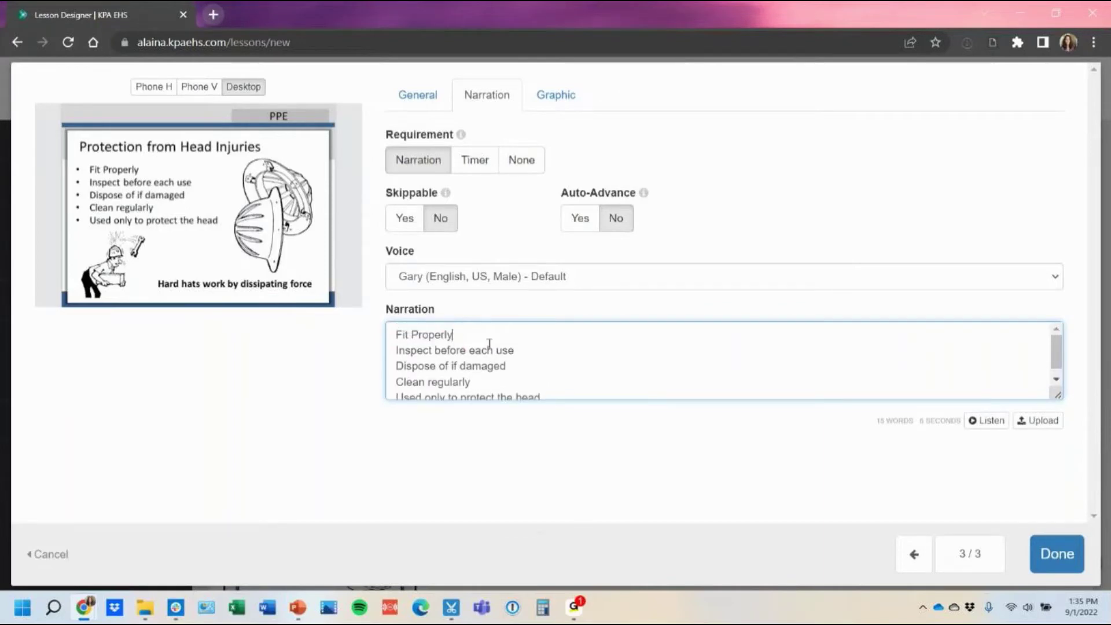
Step: Add the title 'Protection from Head Injuries' as the first narration line and finish the slide
click(297, 607)
drag(458, 255, 780, 263)
key(ctrl+c)
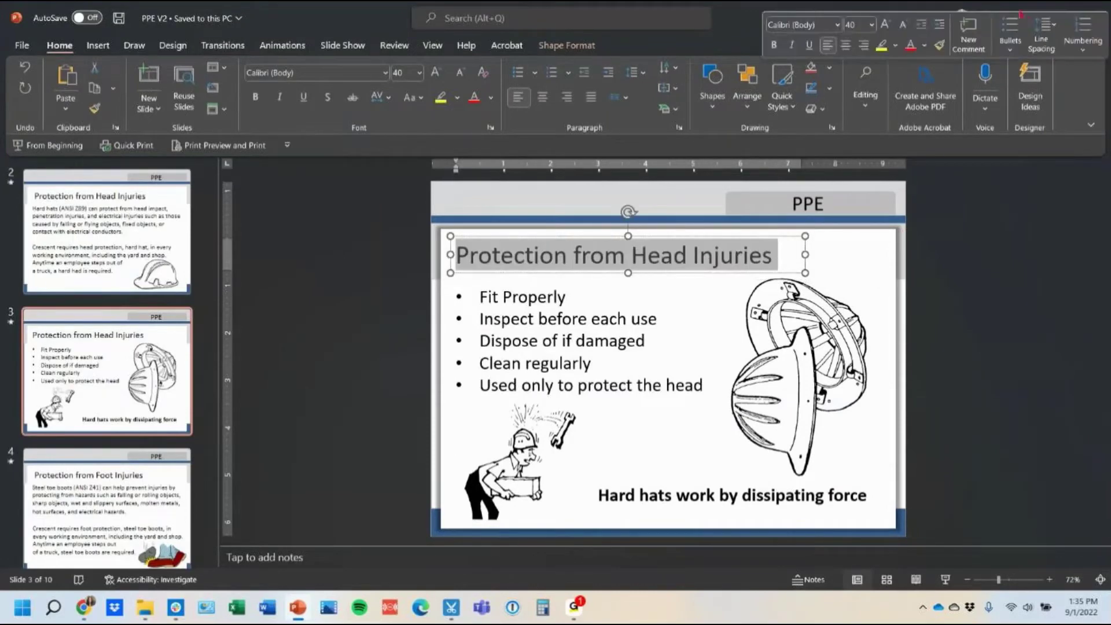
click(1036, 10)
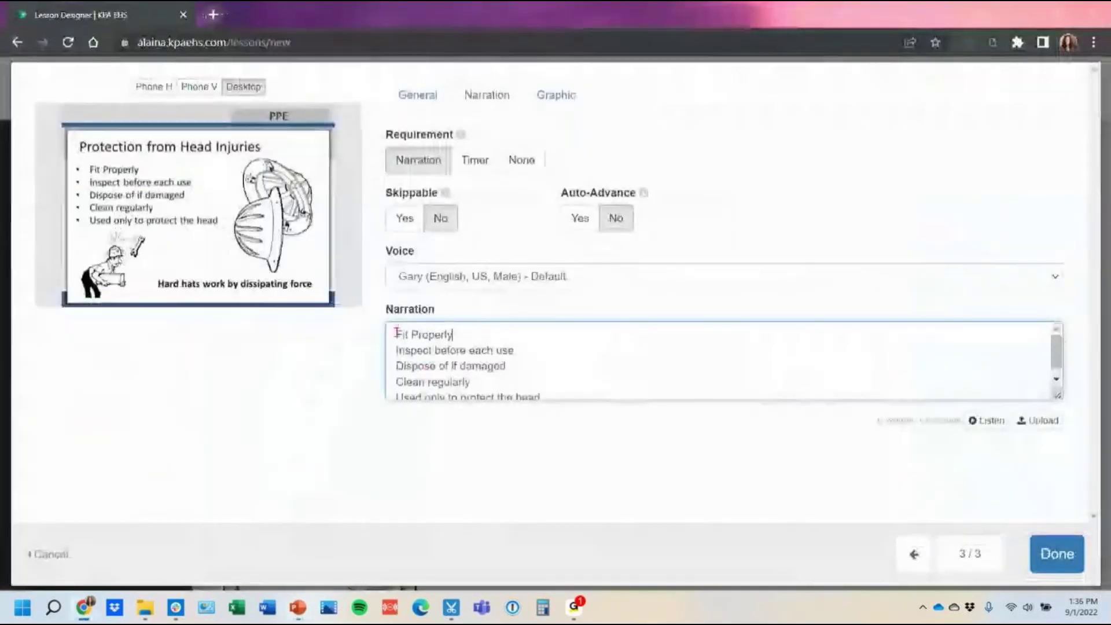
key(Return)
key(Up)
key(ctrl+v)
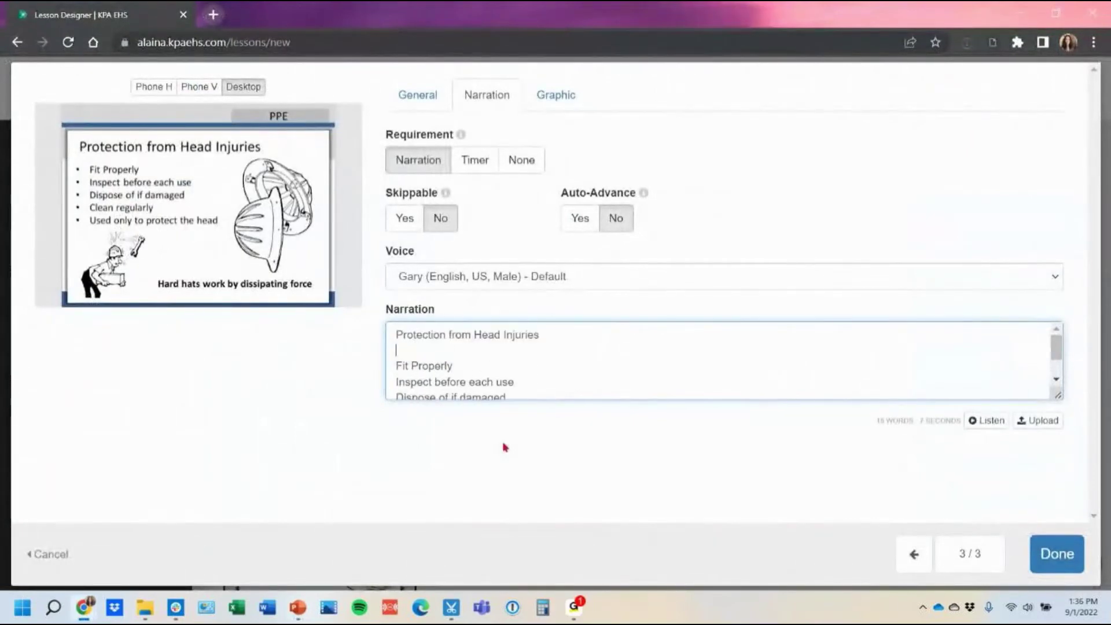
click(1059, 563)
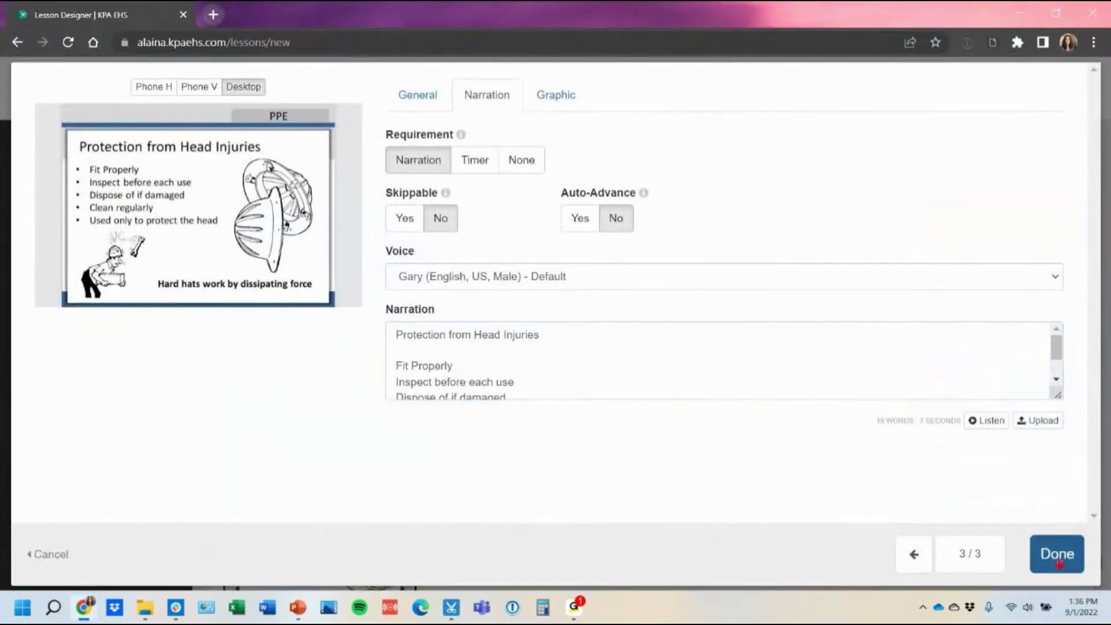
scroll(599, 379, down, 5)
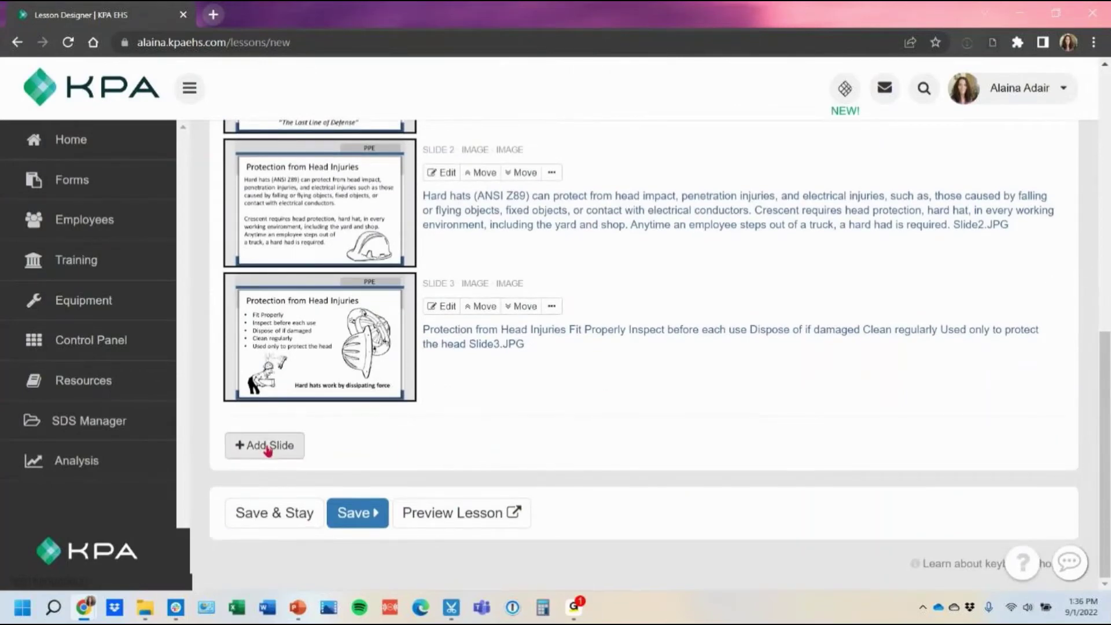
Step: Open the PPE V2 slide images folder in Downloads, maximized
click(144, 608)
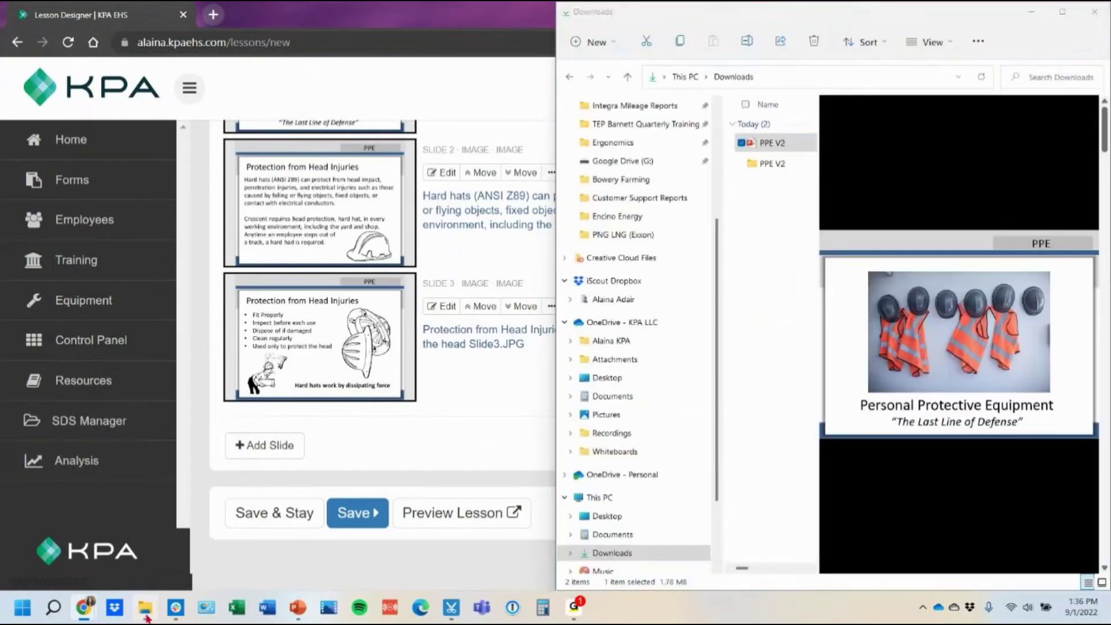
click(1068, 12)
click(274, 160)
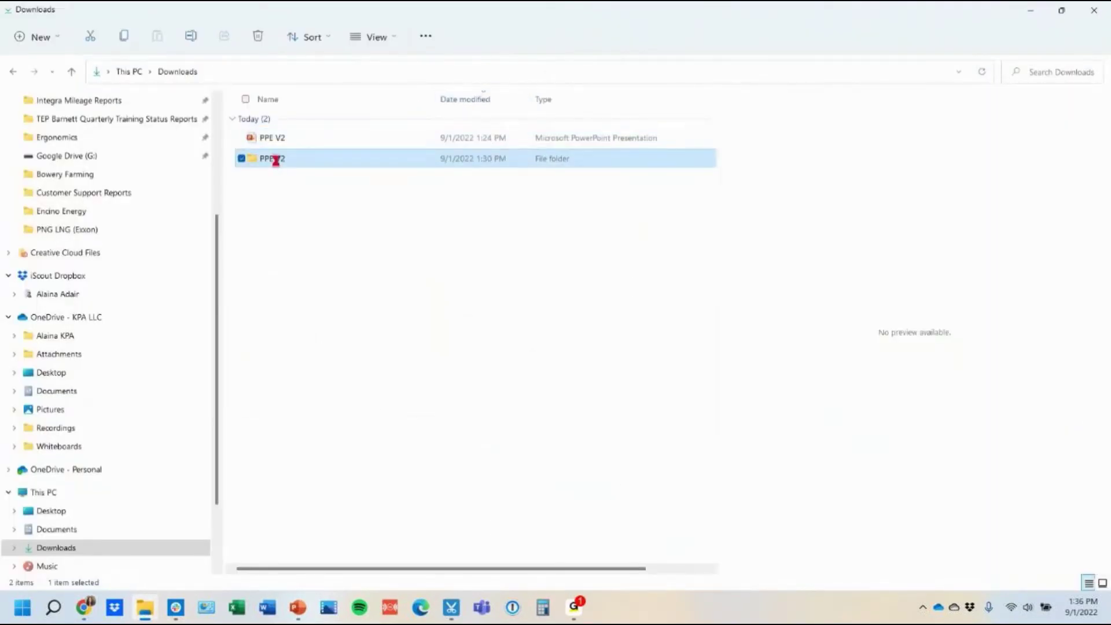
key(Return)
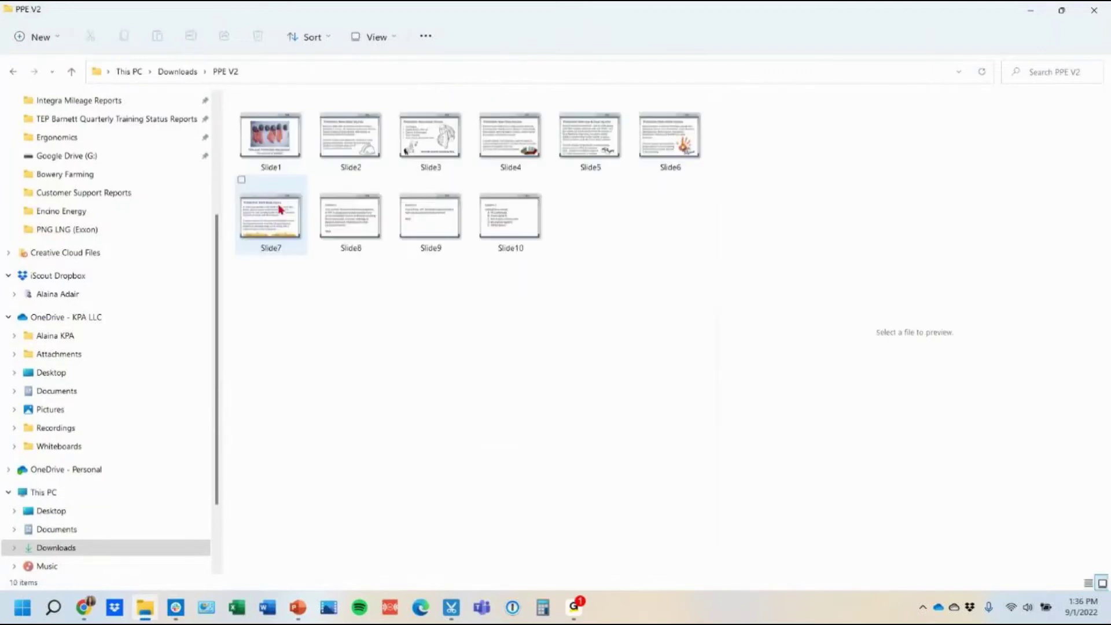
Step: Preview Slide8.JPG, the Question 1 true-or-false slide, then close it and minimize the folder
click(341, 217)
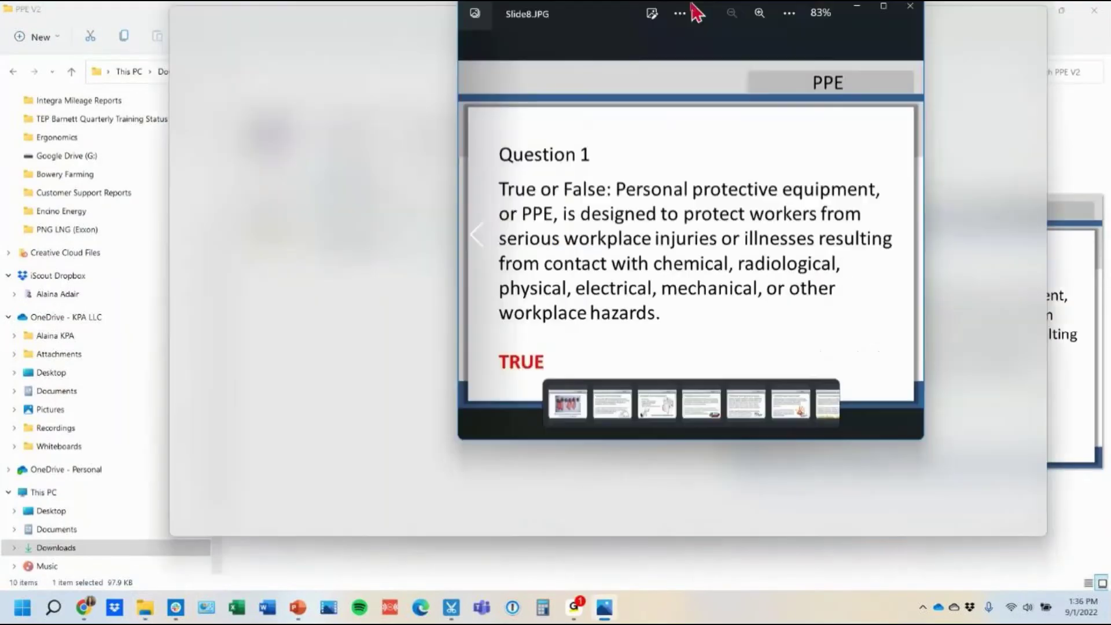
double_click(692, 12)
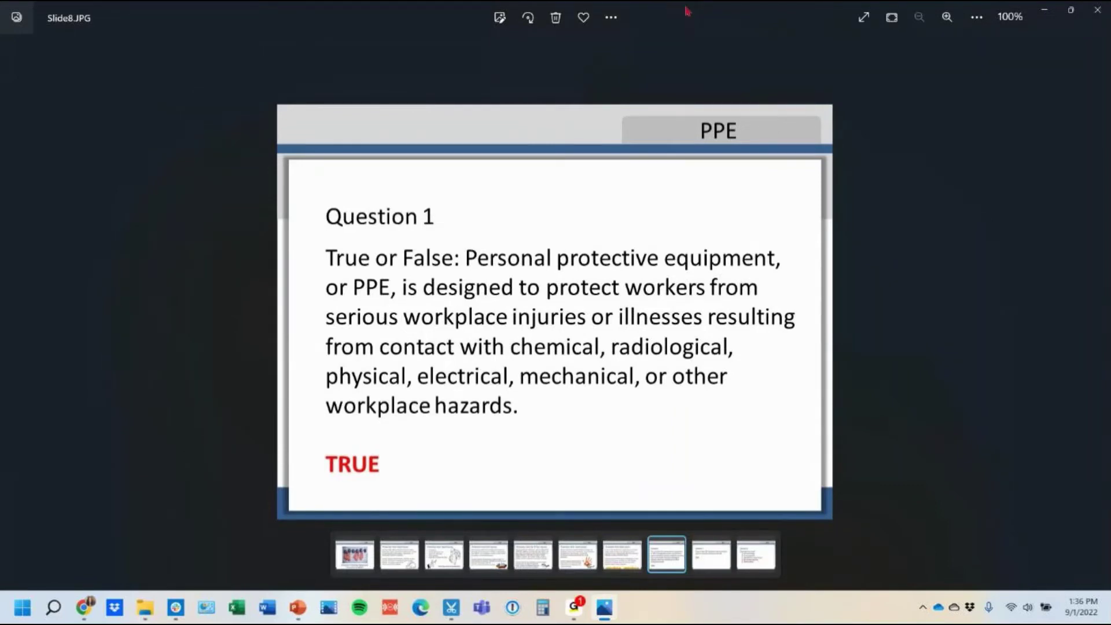
click(1090, 15)
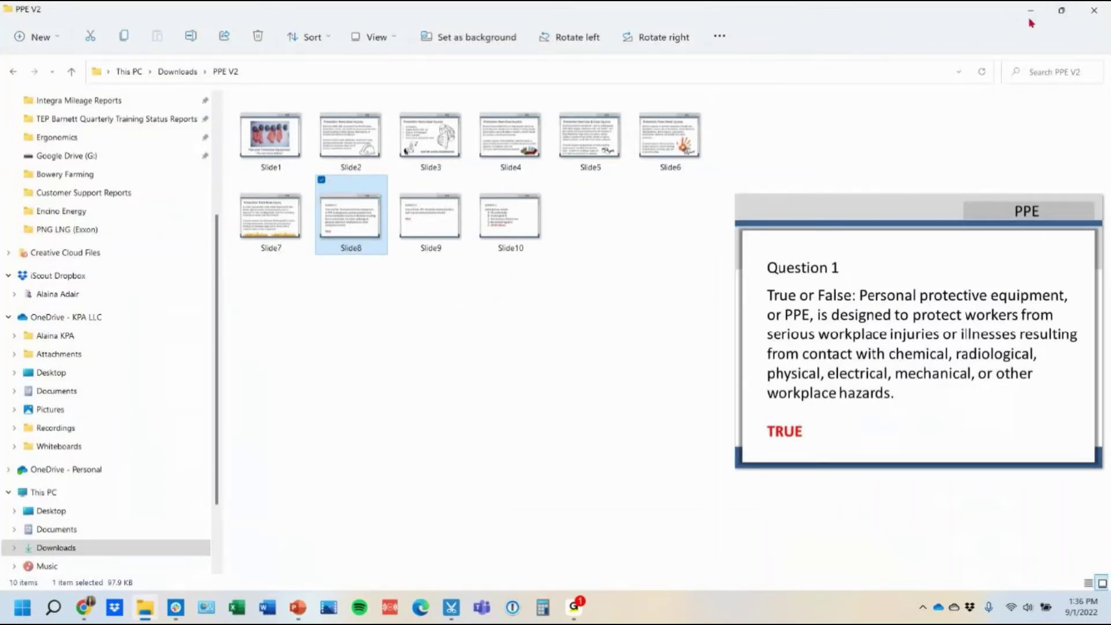
click(1031, 13)
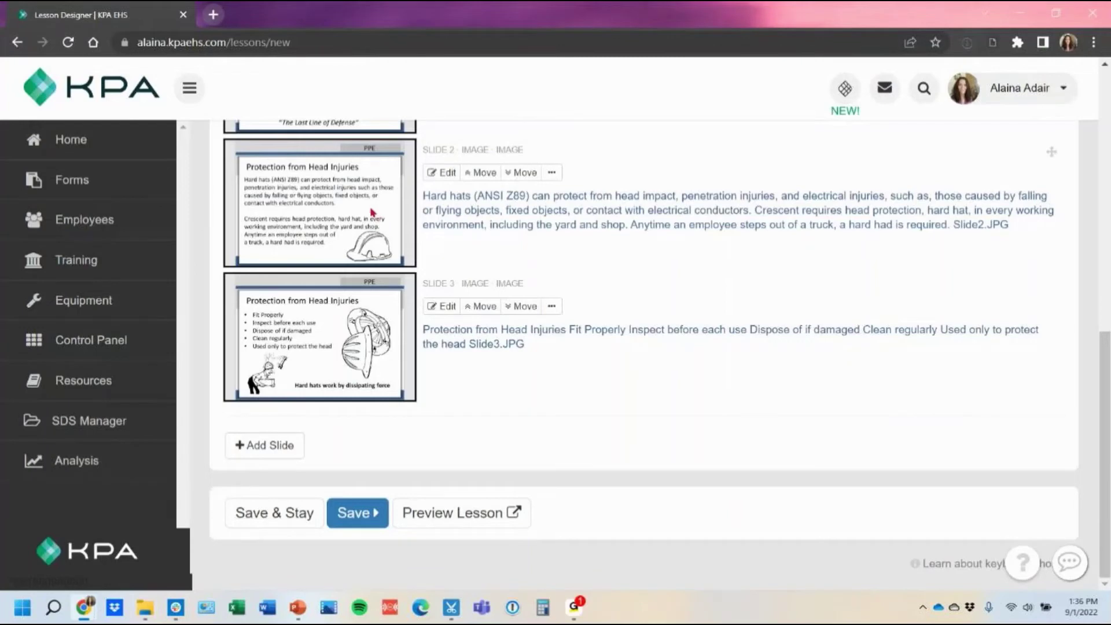
Step: Add a new Quiz slide as the lesson's fourth slide
click(285, 453)
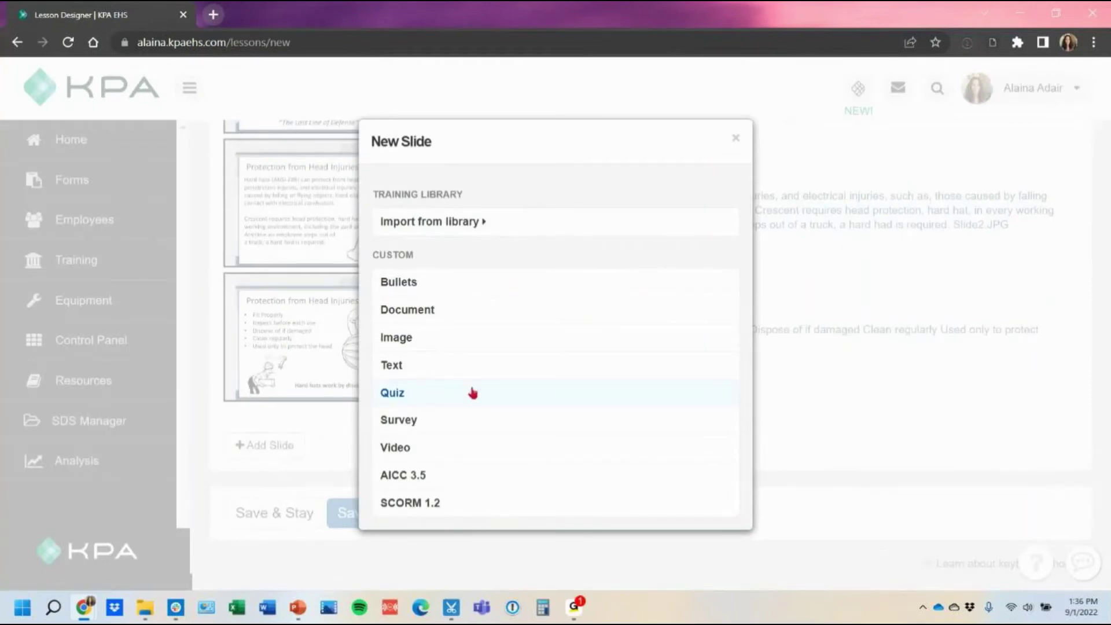
click(473, 393)
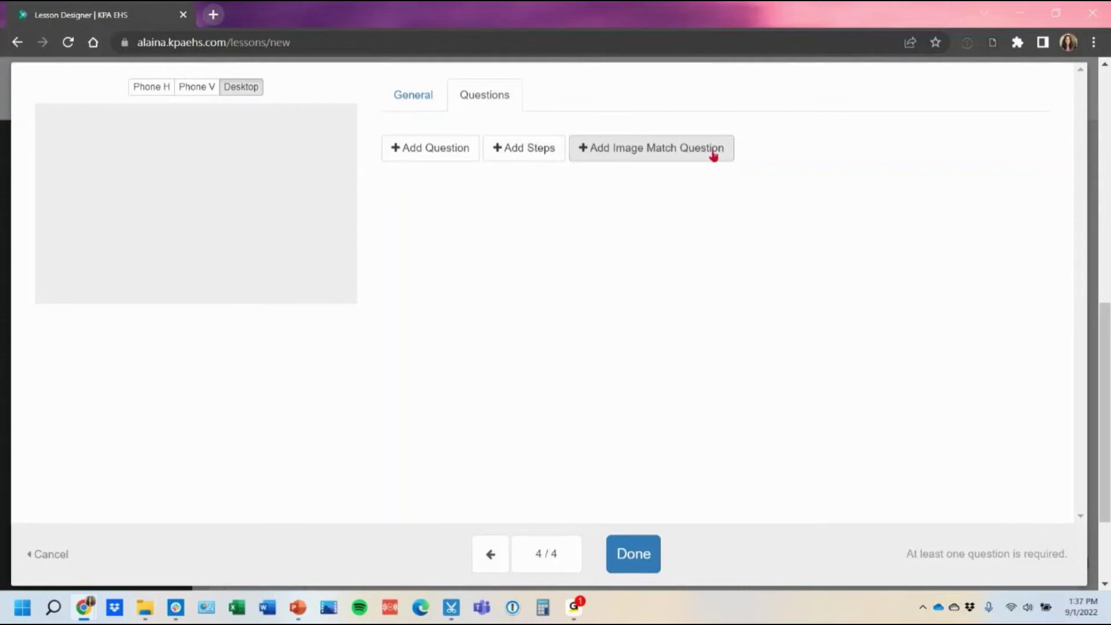
Step: Add Question 1 using the PPE true-or-false statement copied from slide 8
click(431, 152)
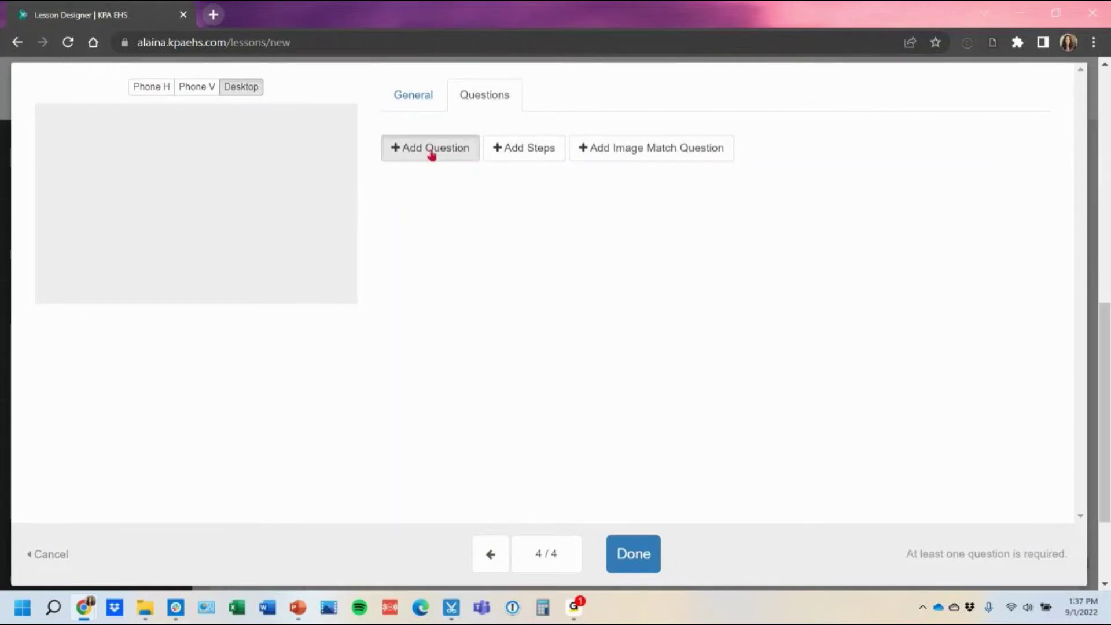
click(297, 616)
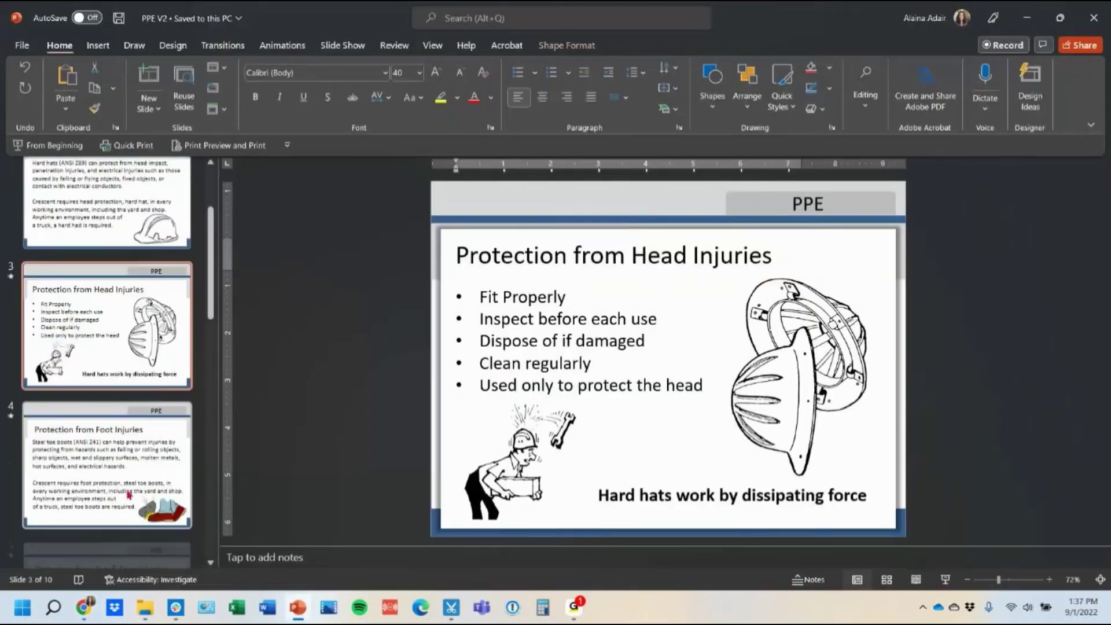
scroll(128, 494, down, 10)
click(109, 231)
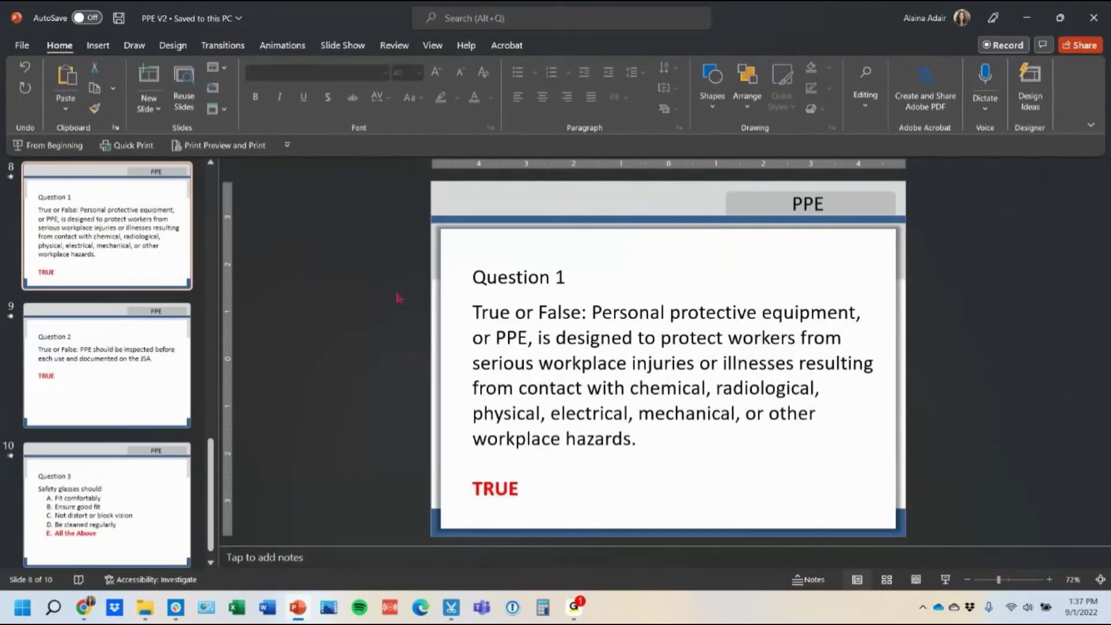
drag(653, 438, 470, 298)
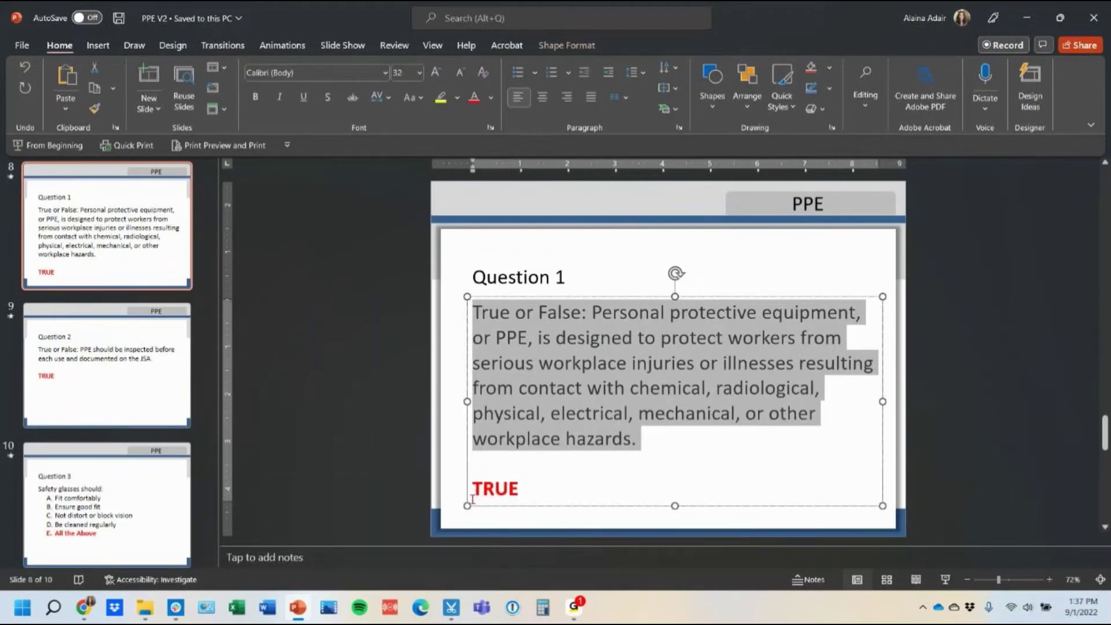
click(1026, 18)
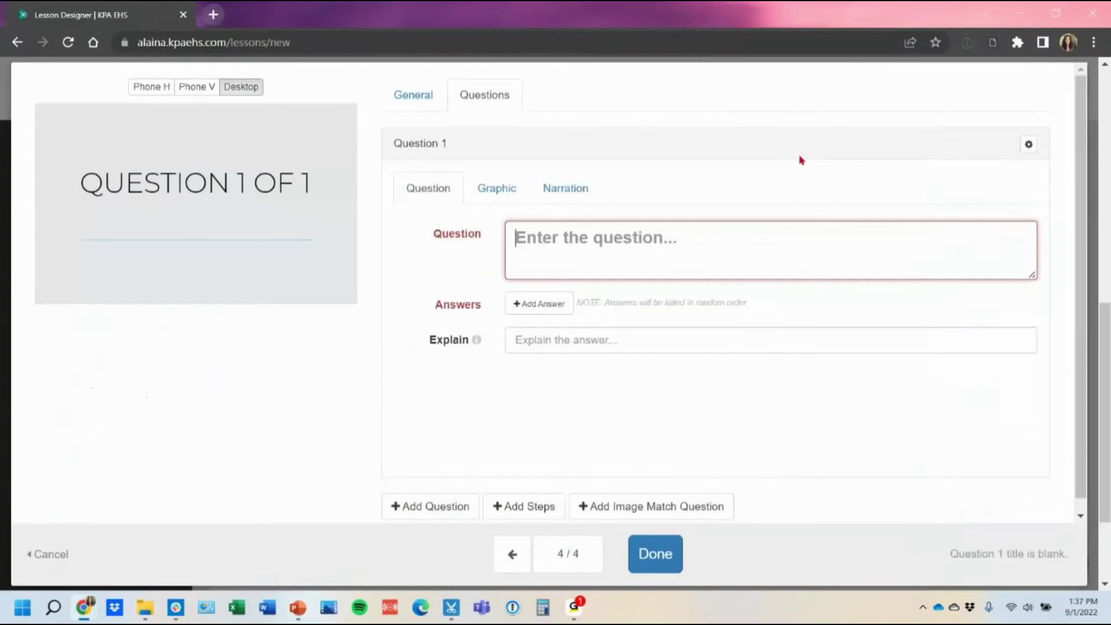
click(618, 254)
key(ctrl+v)
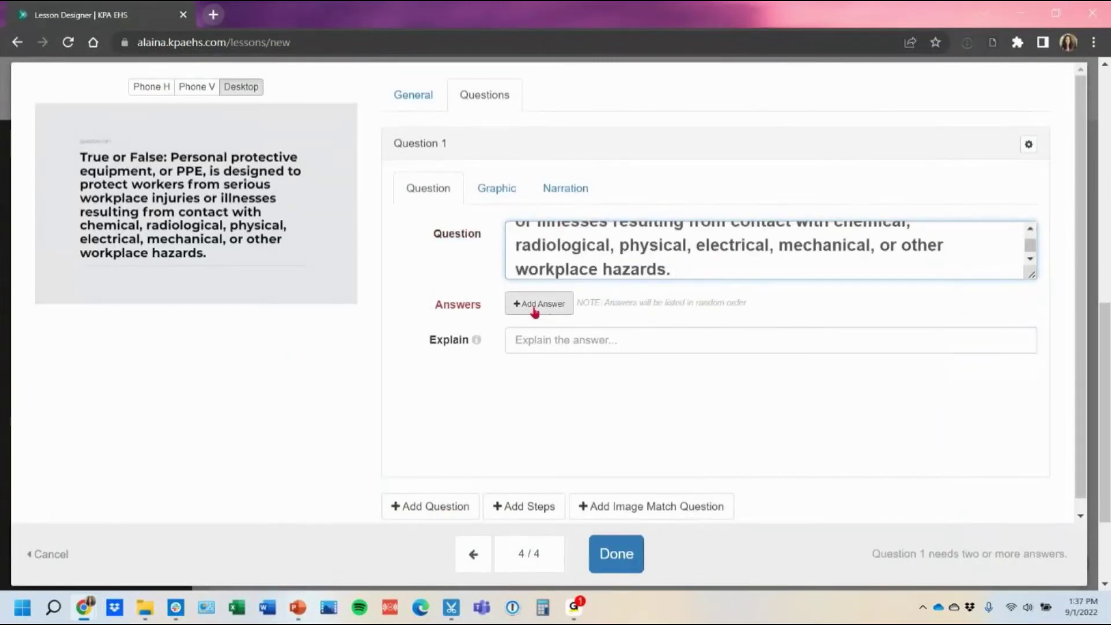
Step: Give Question 1 answers True and False, with True marked correct
click(535, 310)
text(True)
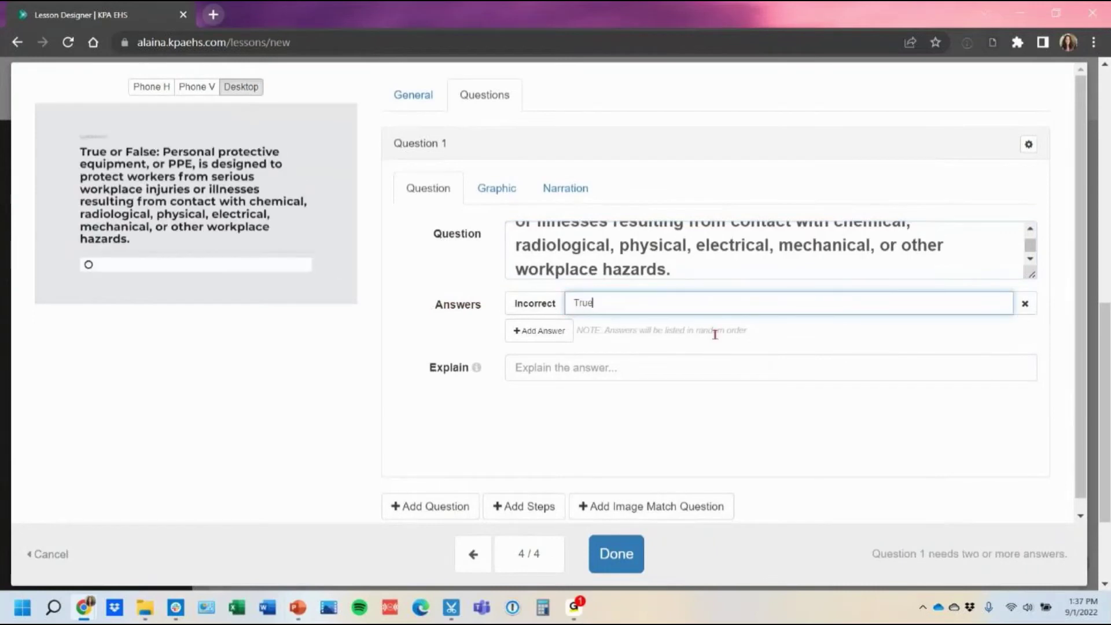
click(552, 334)
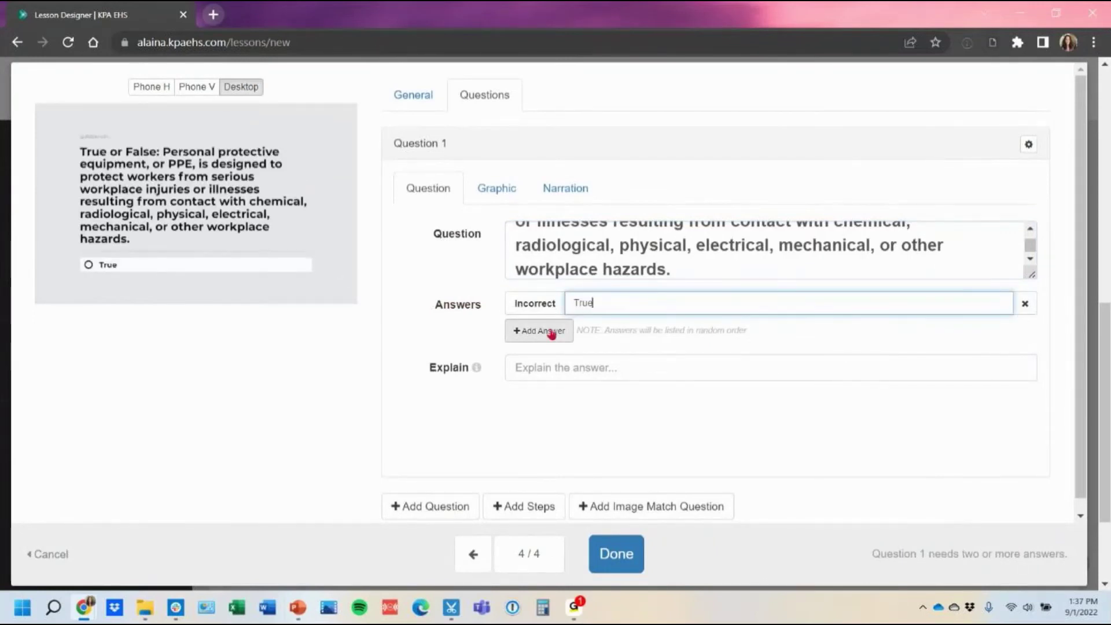
click(551, 333)
text(False)
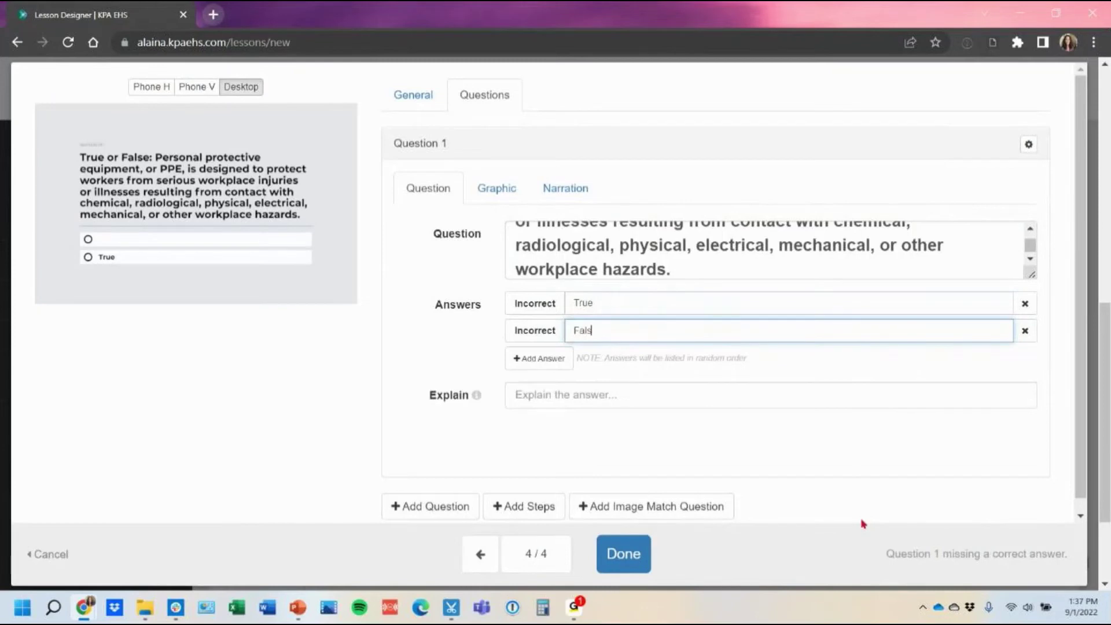
click(521, 306)
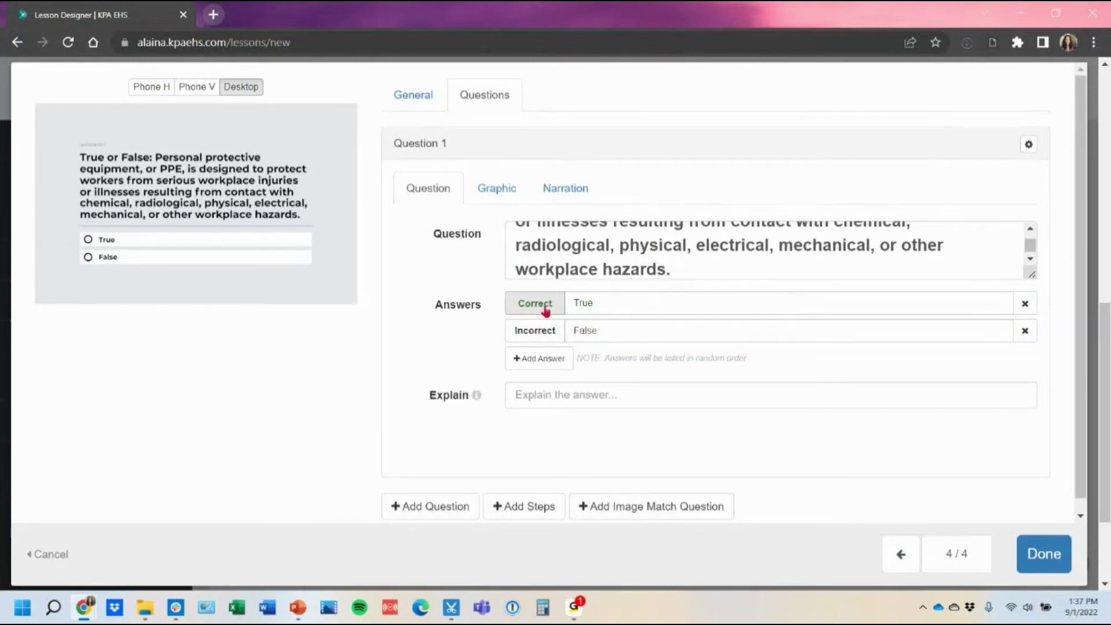
Step: Check Question 1's automatic narration by listening to a preview
scroll(547, 309, down, 1)
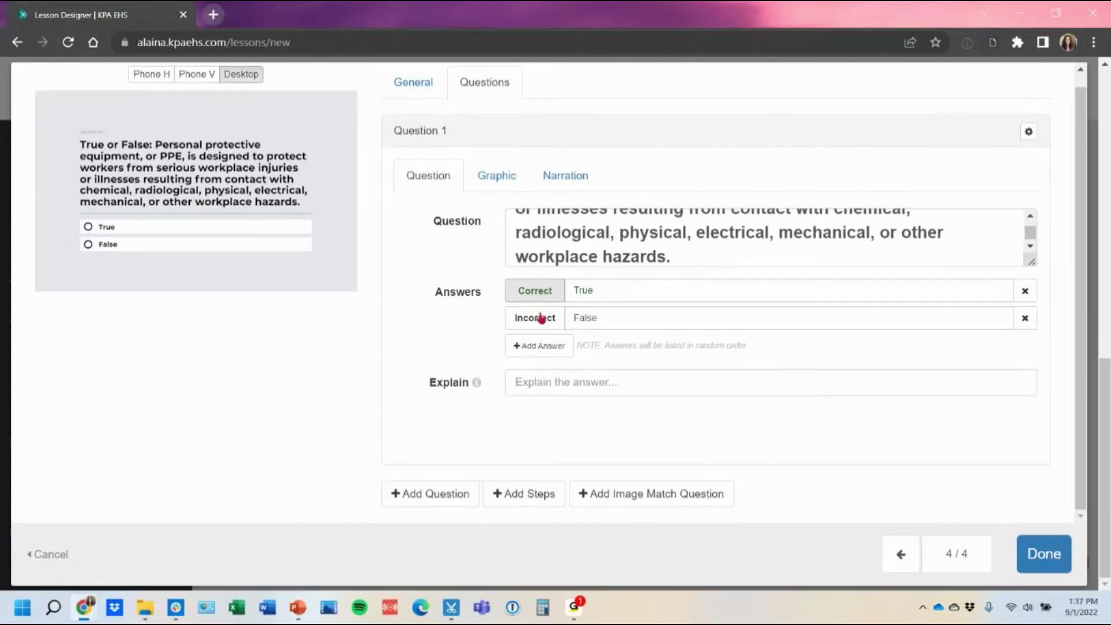
click(546, 183)
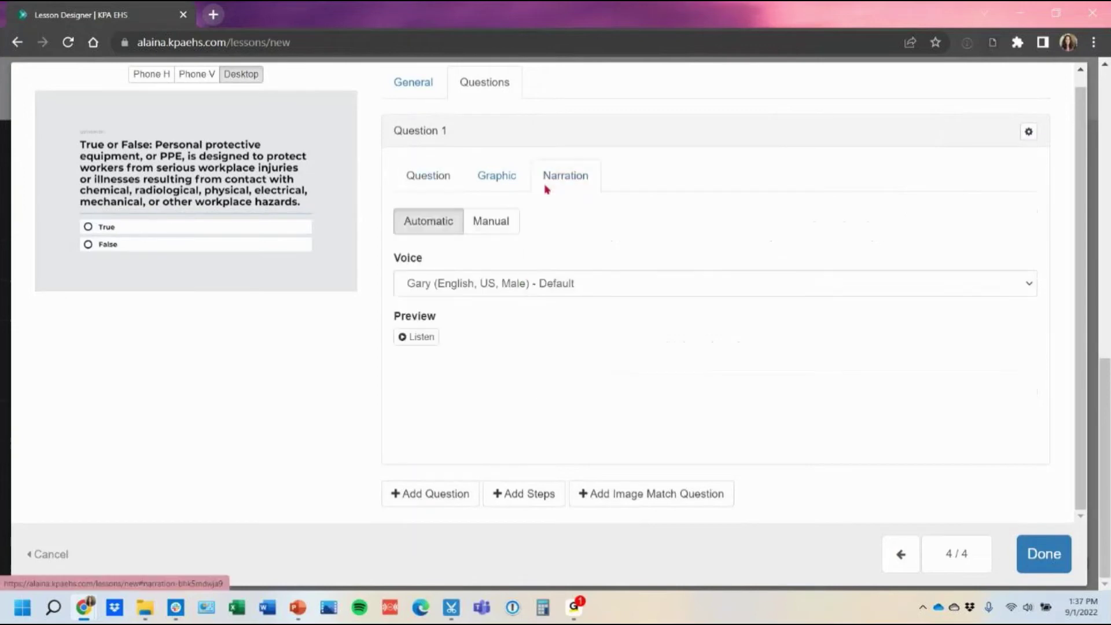
click(422, 340)
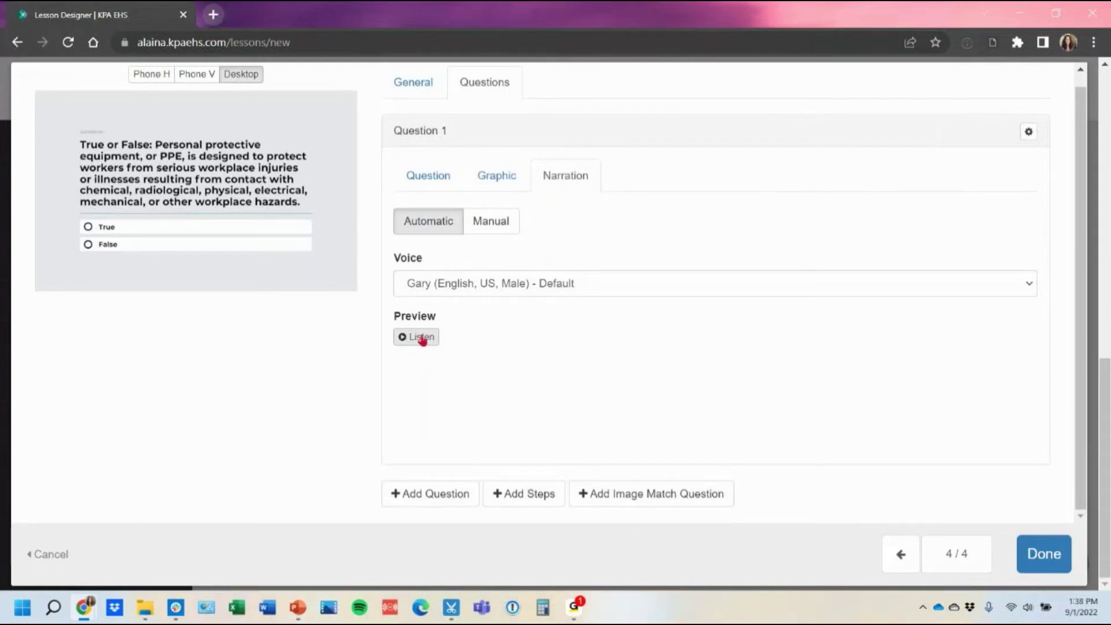
click(445, 180)
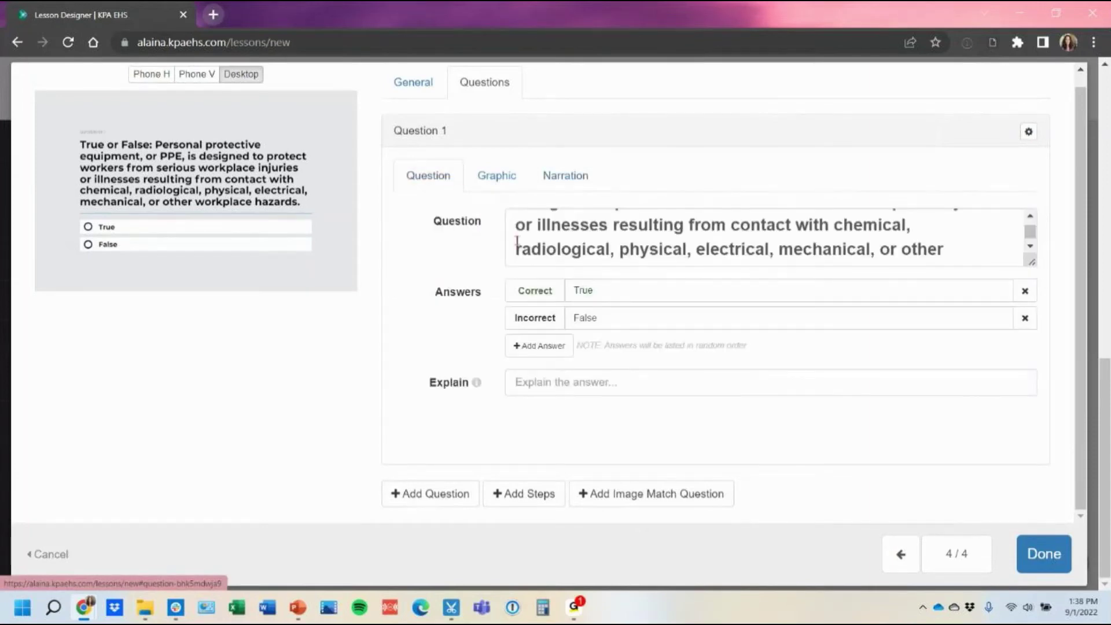
scroll(515, 240, down, 1)
Step: Add Question 2 'Safety glasses should', copied from PowerPoint slide 10
click(433, 498)
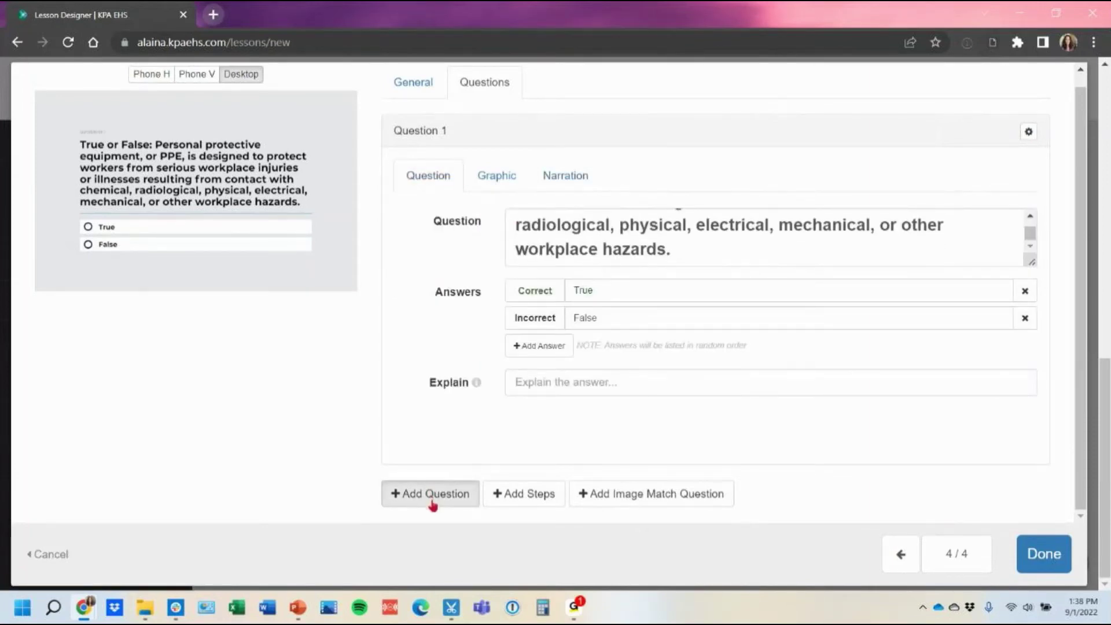
click(298, 607)
click(156, 497)
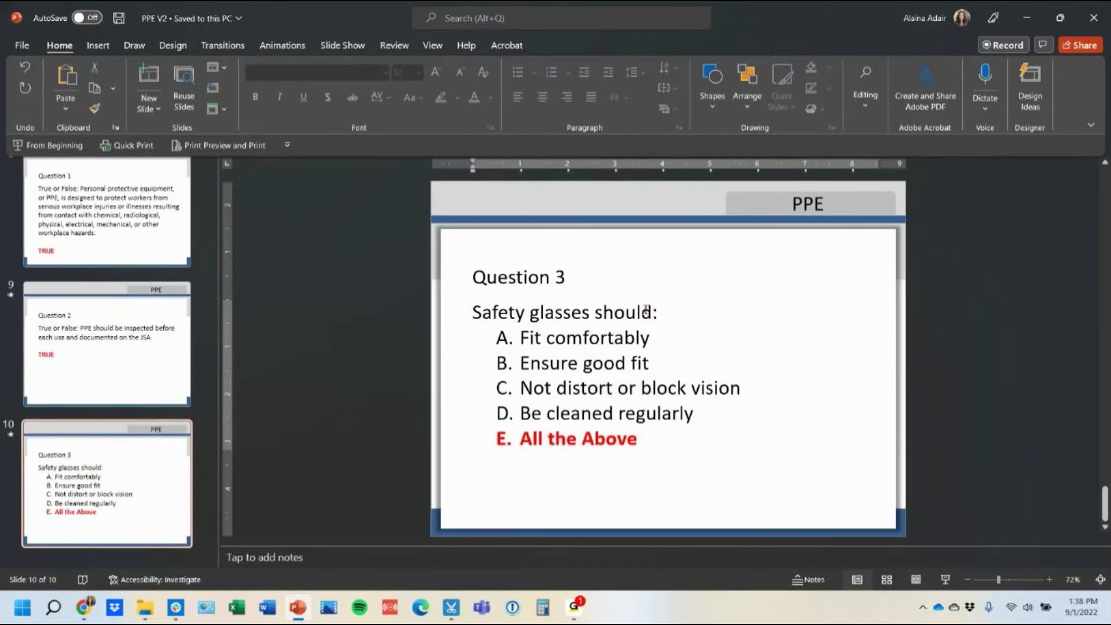
drag(652, 313, 473, 313)
key(ctrl+c)
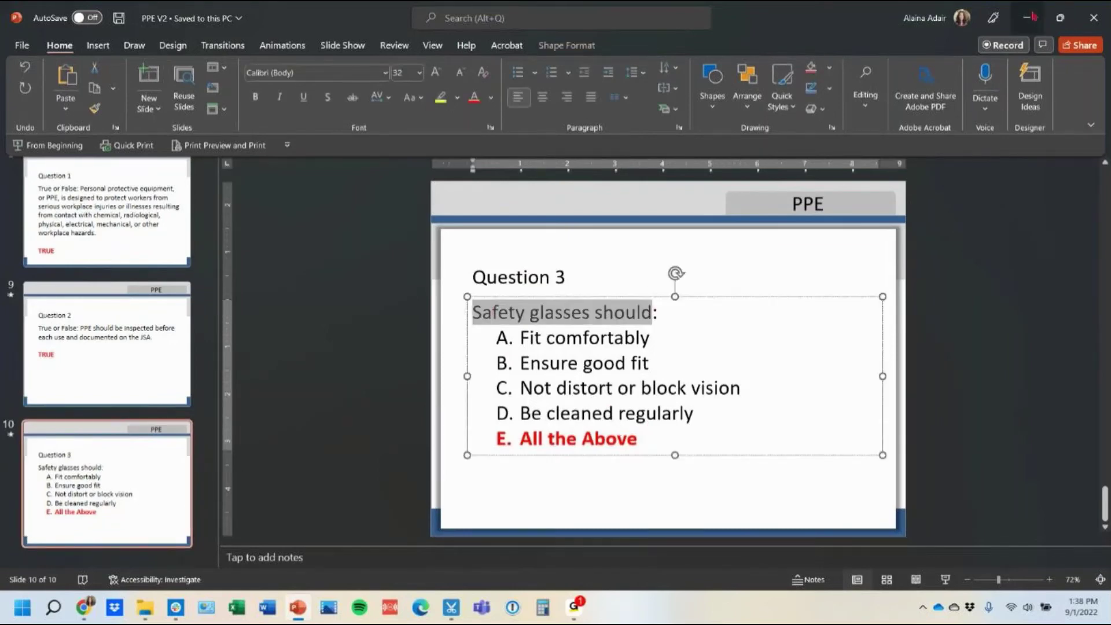
click(1026, 18)
key(ctrl+v)
Step: Add Question 2's first answers: 'Fit comfortably' and 'Ensure good fit'
click(541, 356)
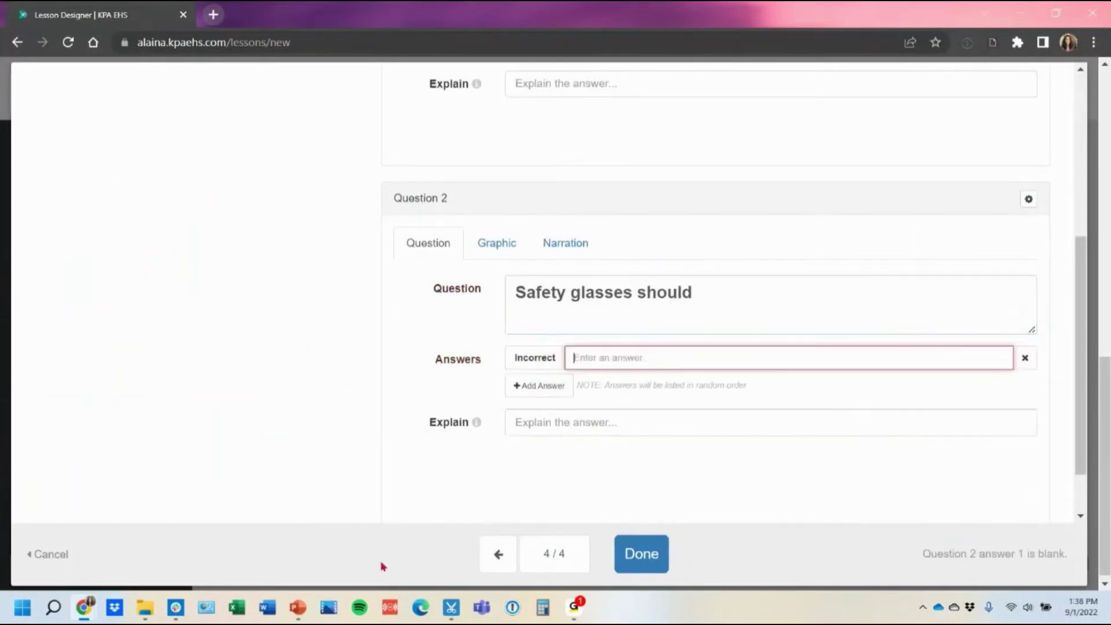
click(297, 608)
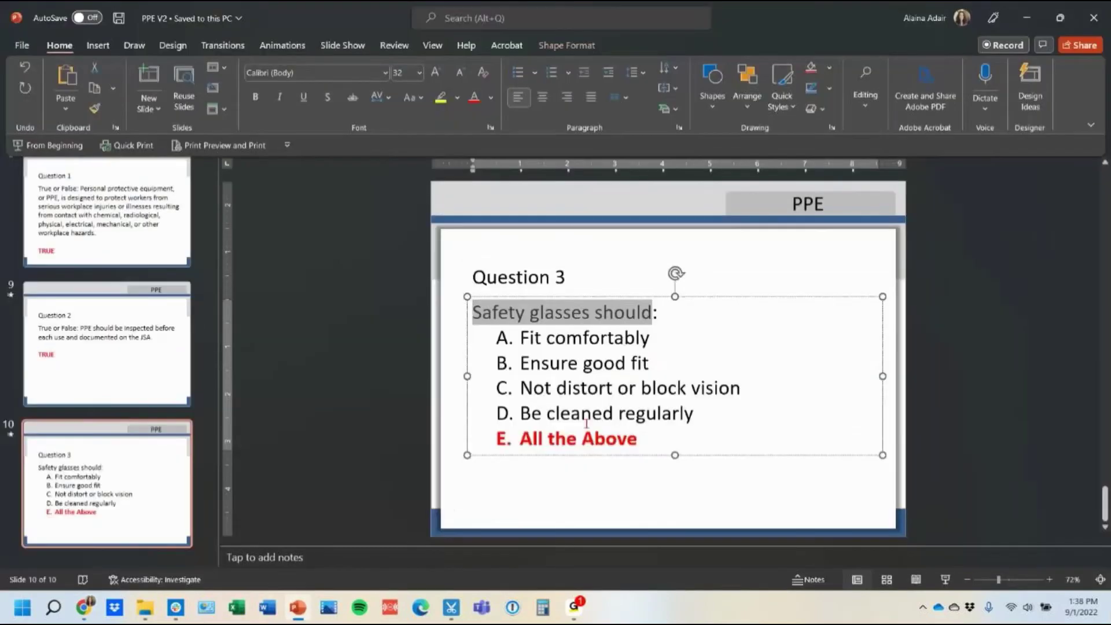
drag(652, 338, 520, 335)
key(ctrl+c)
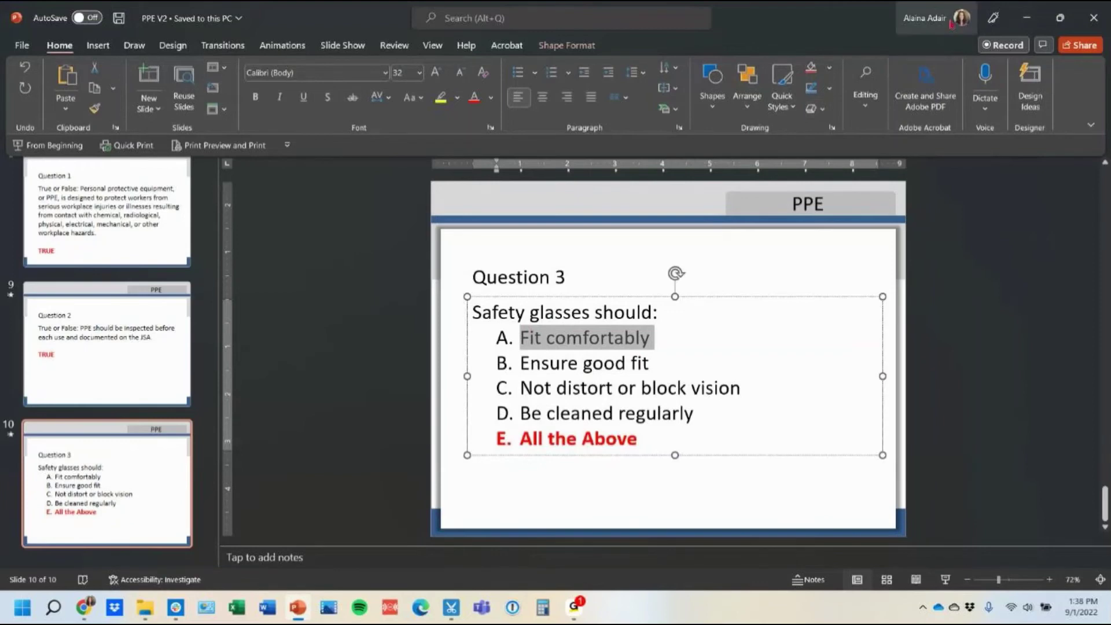
click(1026, 17)
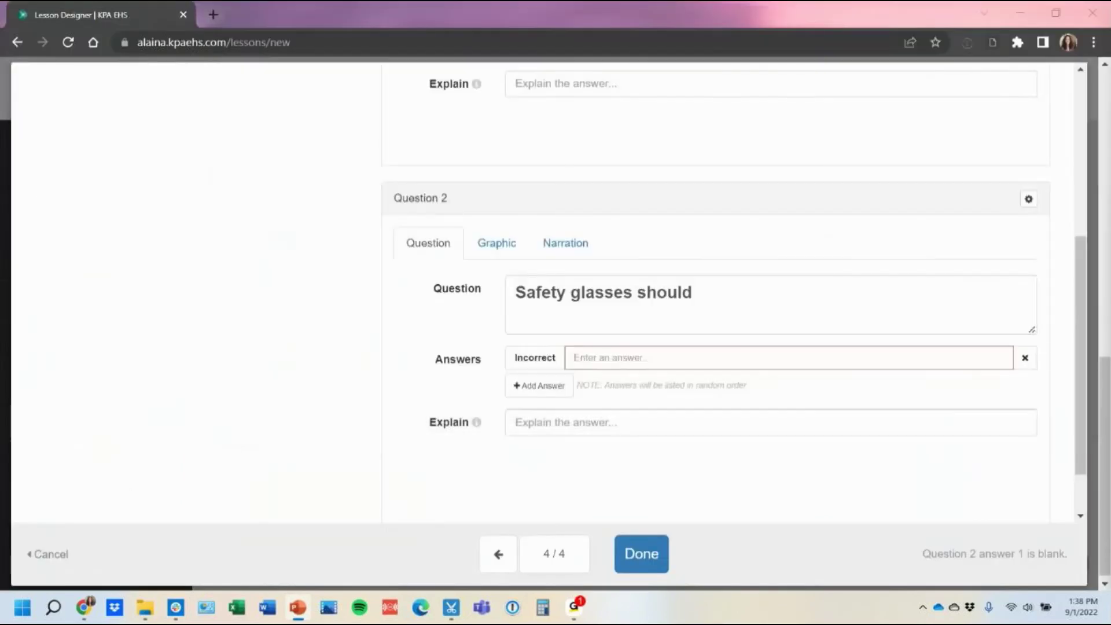
click(647, 364)
key(ctrl+v)
click(533, 384)
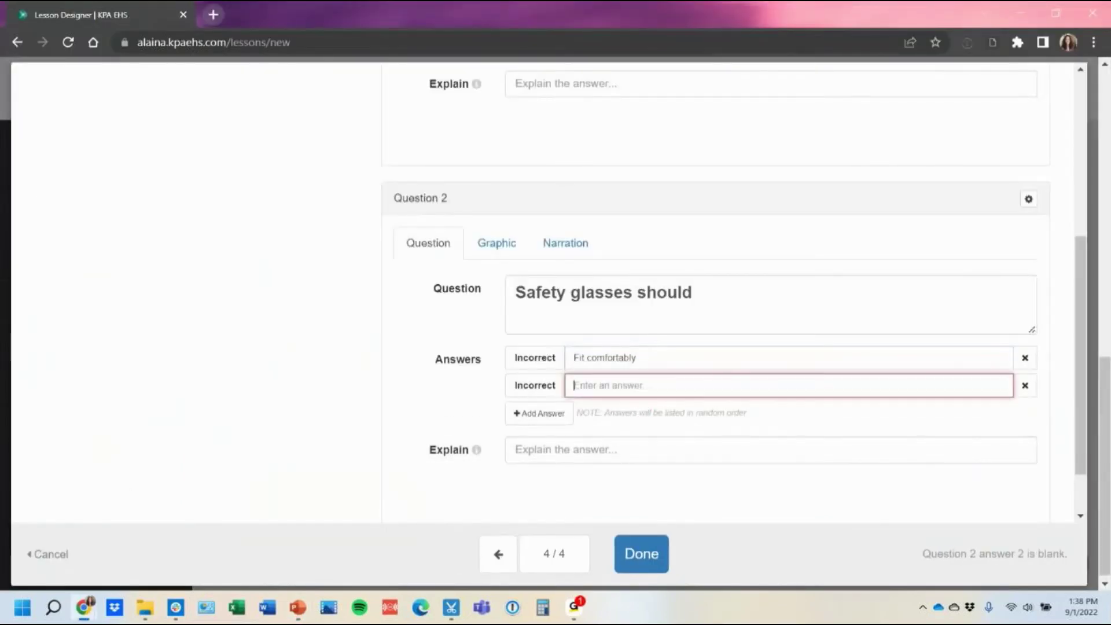
click(298, 607)
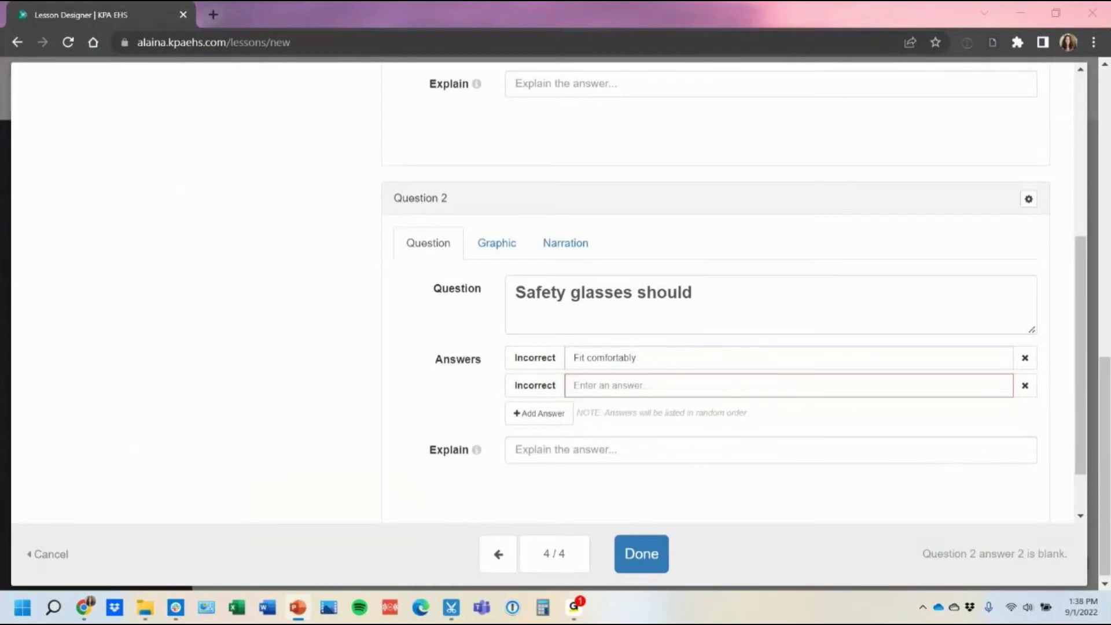
click(653, 401)
text(Ensure good fit)
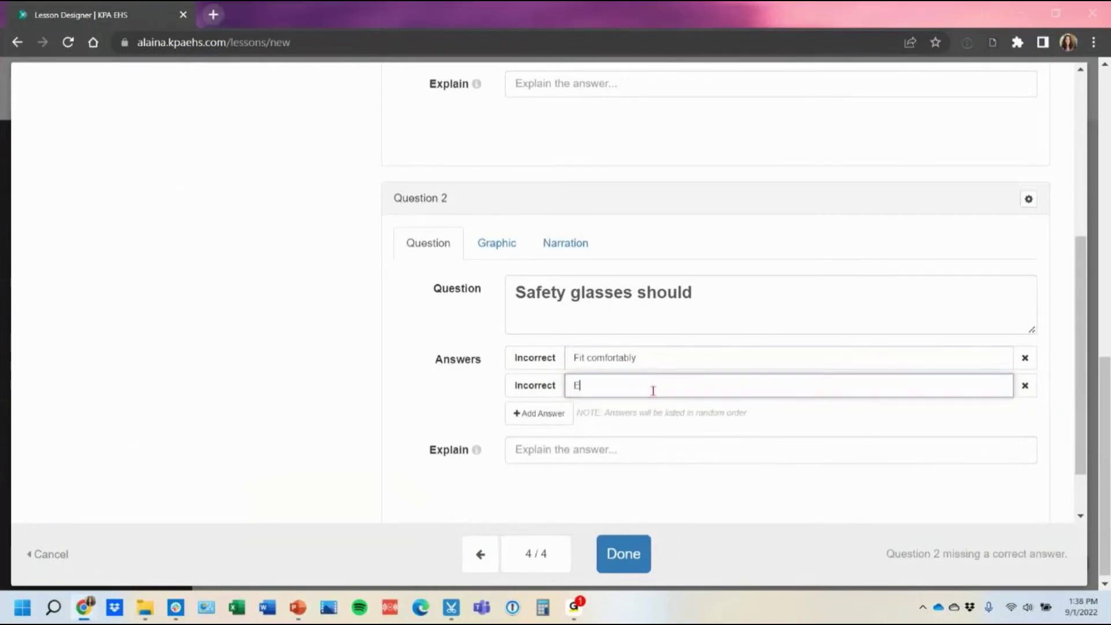
Step: Add the third and fourth pasted answers plus 'All the above', marked correct
click(544, 414)
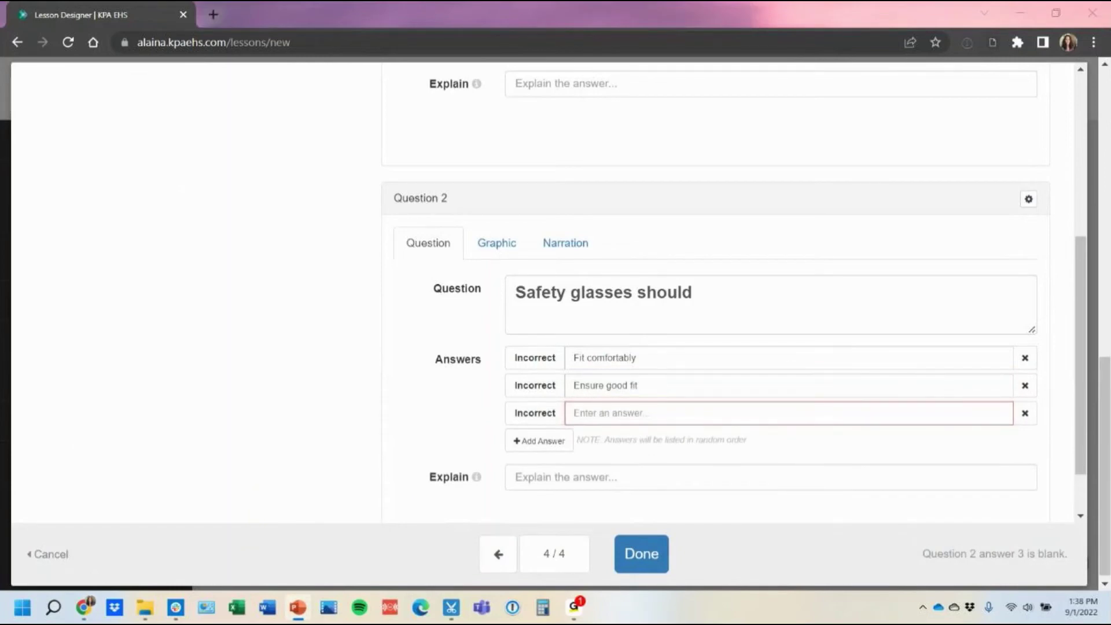
click(732, 412)
key(ctrl+v)
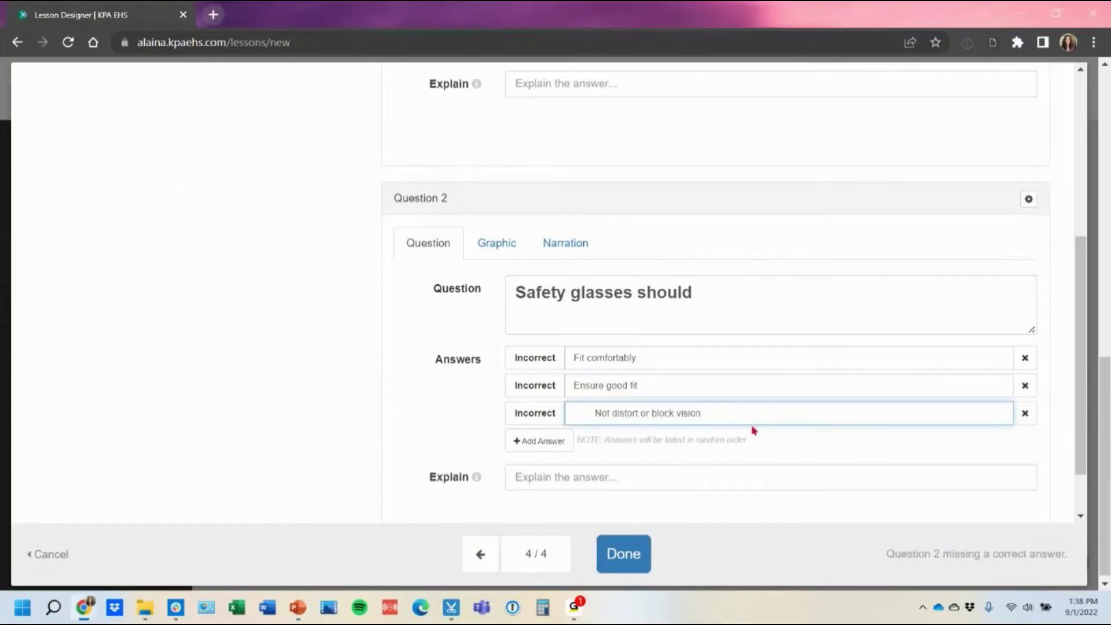
key(Delete)
click(543, 445)
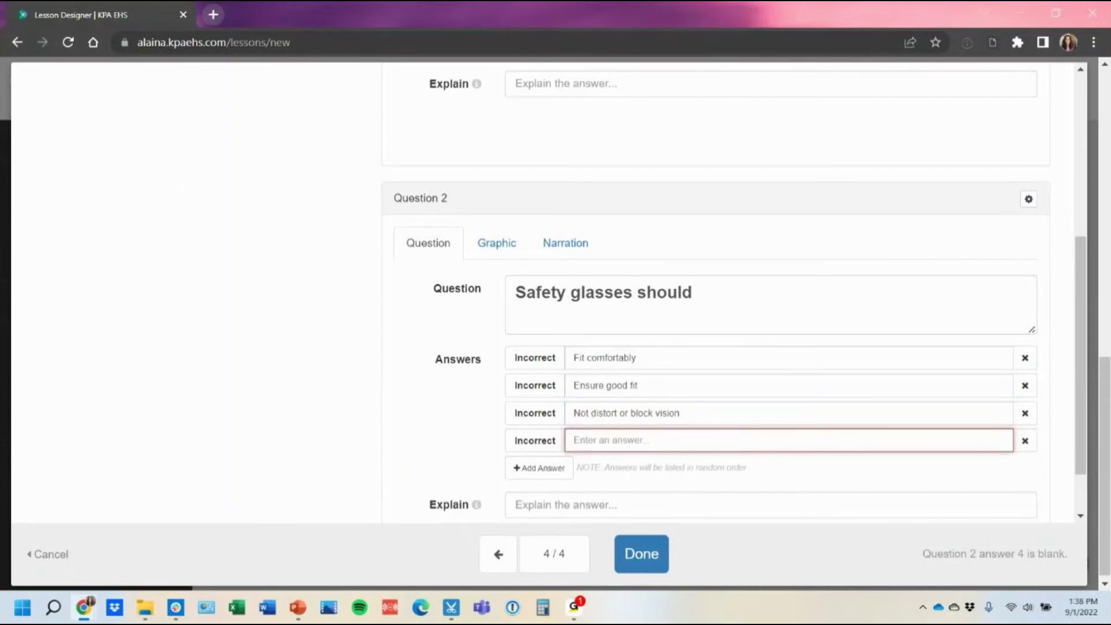
click(693, 438)
key(ctrl+v)
click(539, 468)
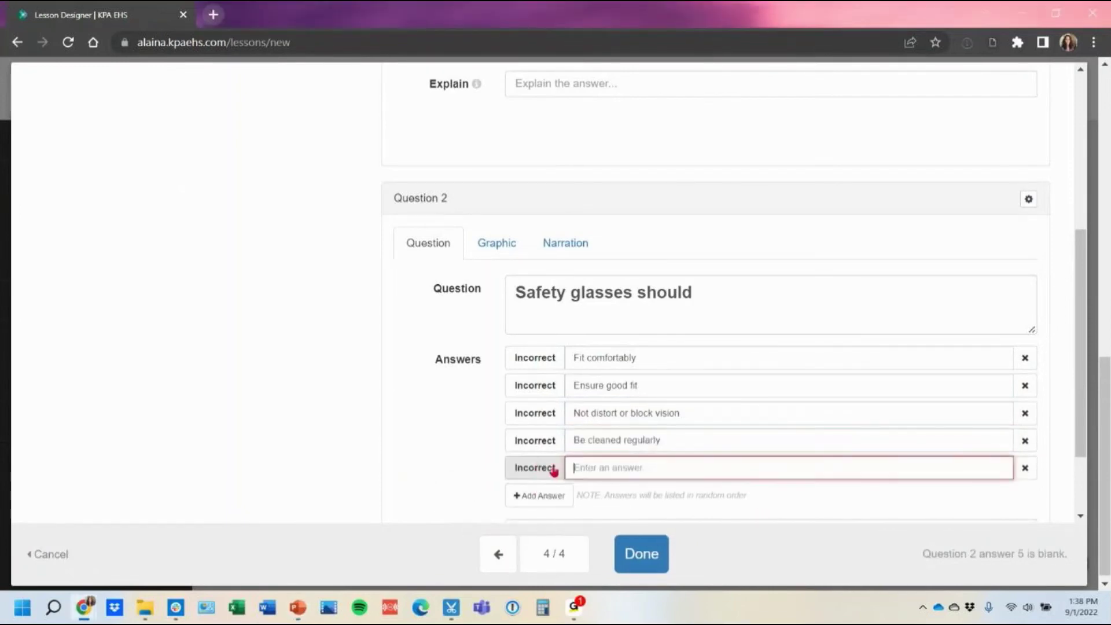
text(All the above)
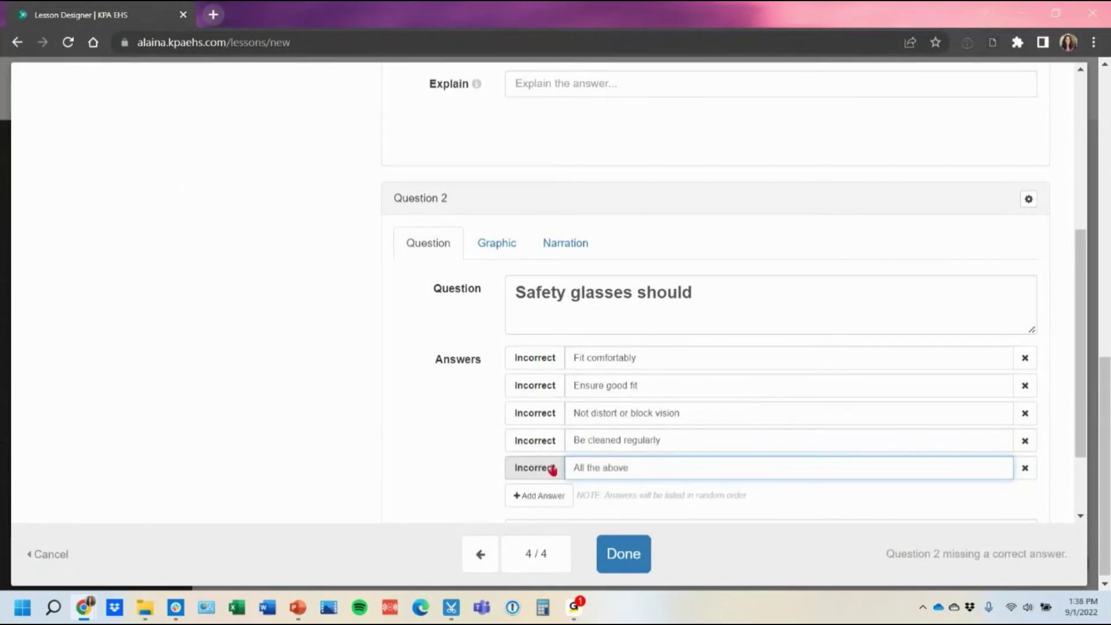
click(553, 469)
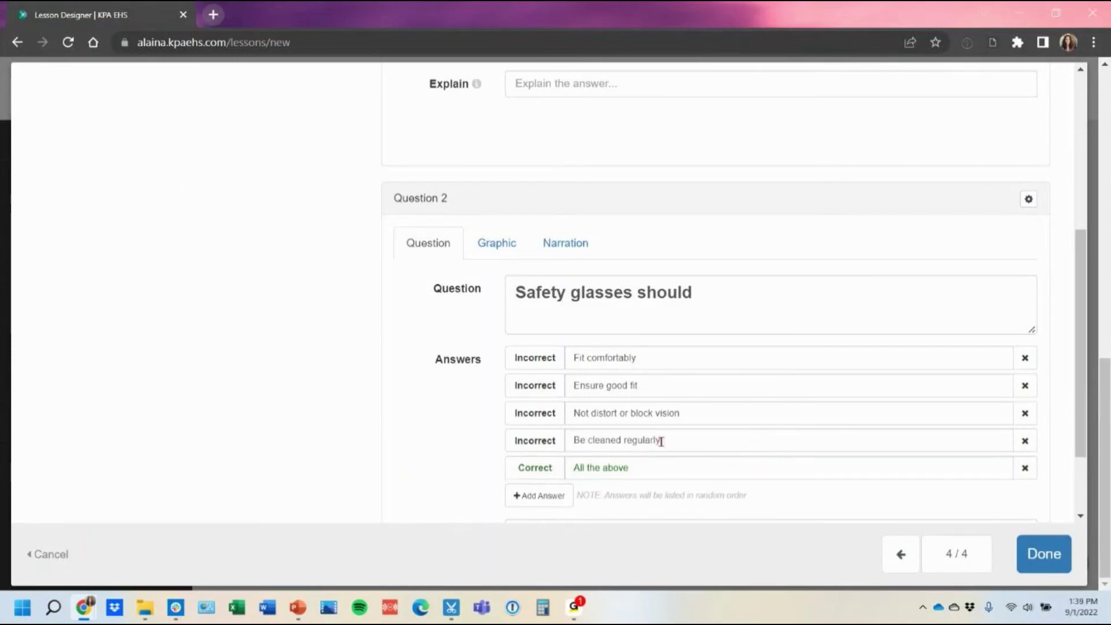
Step: Review the quiz's General settings and turn off Shuffle Answers
scroll(662, 441, up, 5)
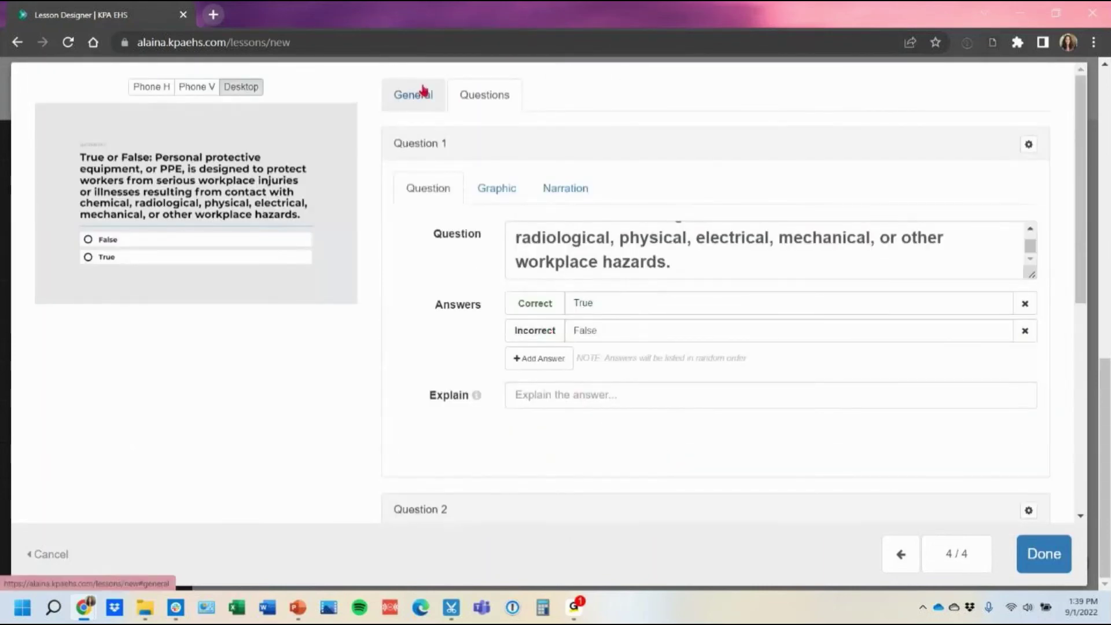
click(418, 98)
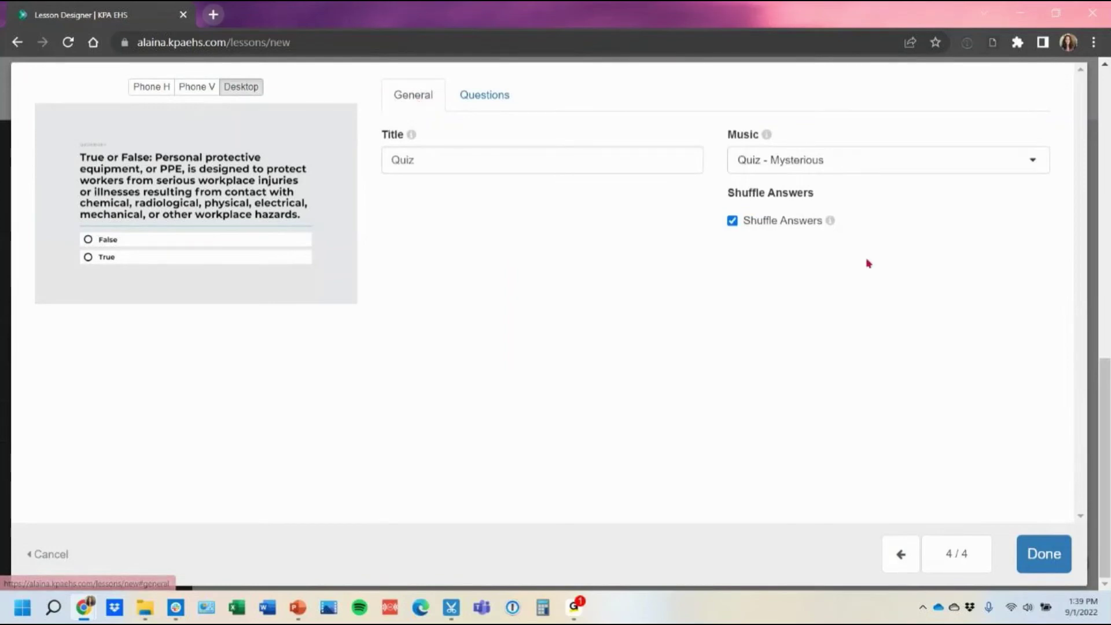
click(735, 222)
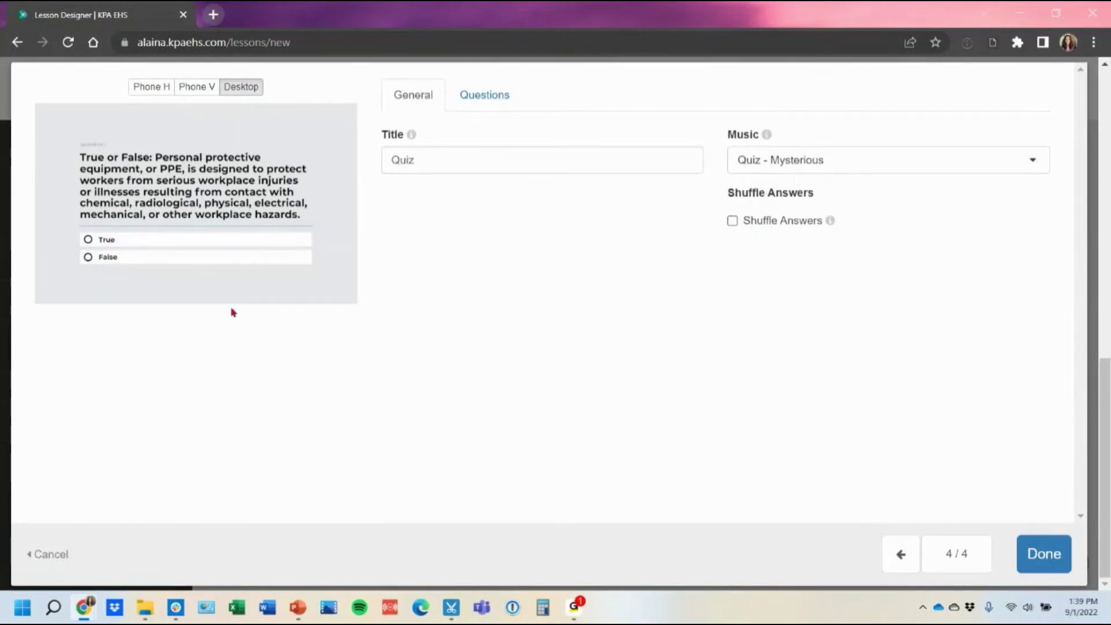
Step: Re-enable Shuffle Answers and change Question 2's correct answer to 'All answers are correct'
click(790, 228)
click(476, 99)
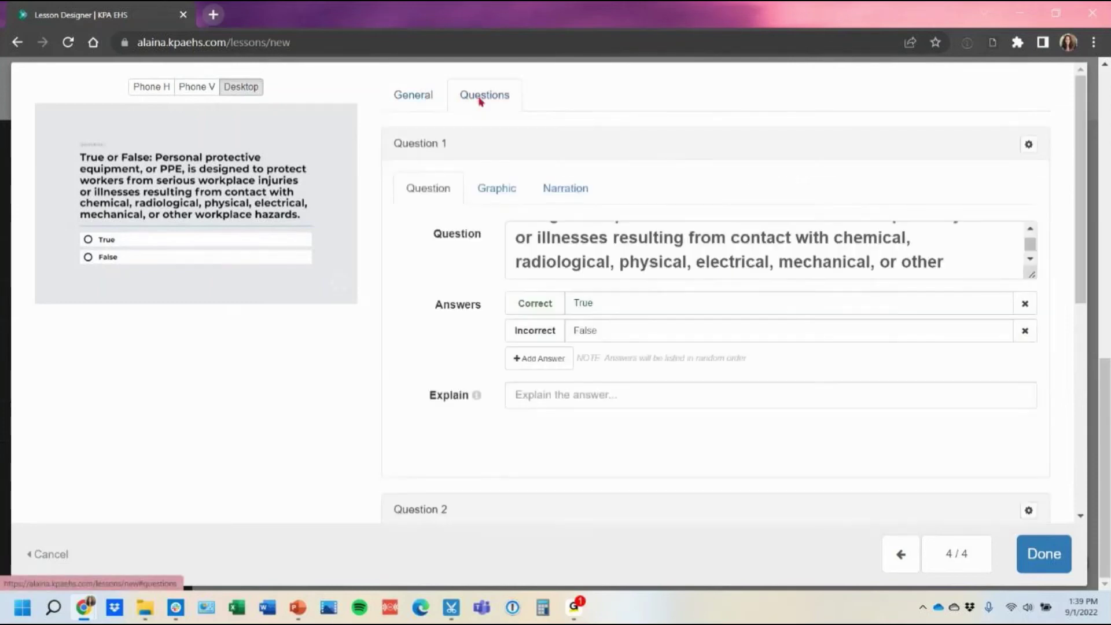
scroll(627, 355, down, 6)
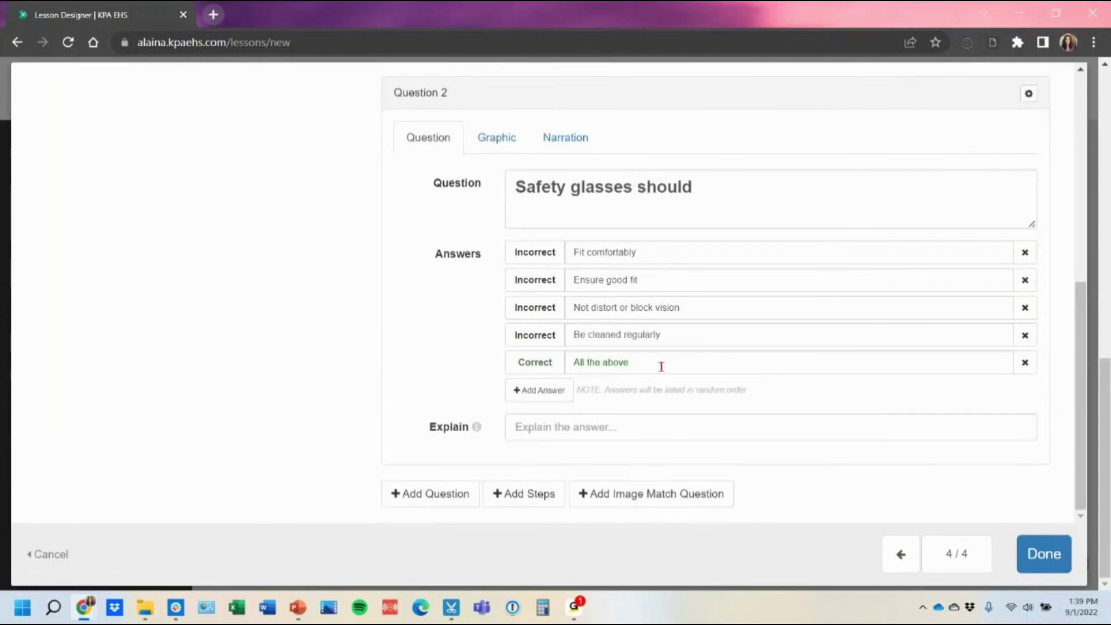
drag(661, 366, 509, 377)
text(Al)
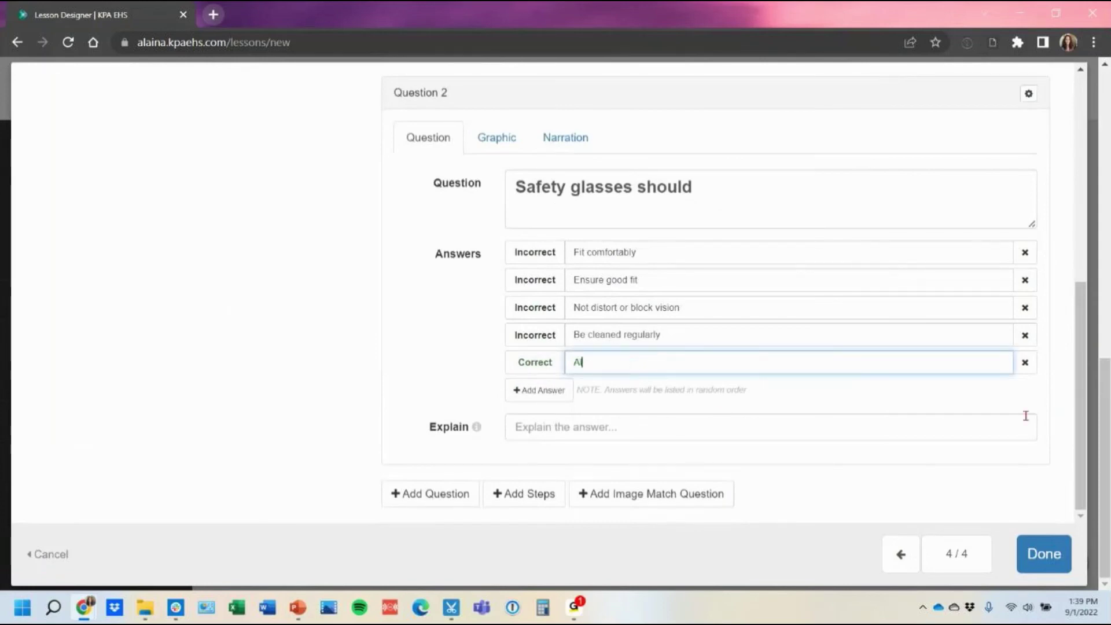
text(l answers are correct)
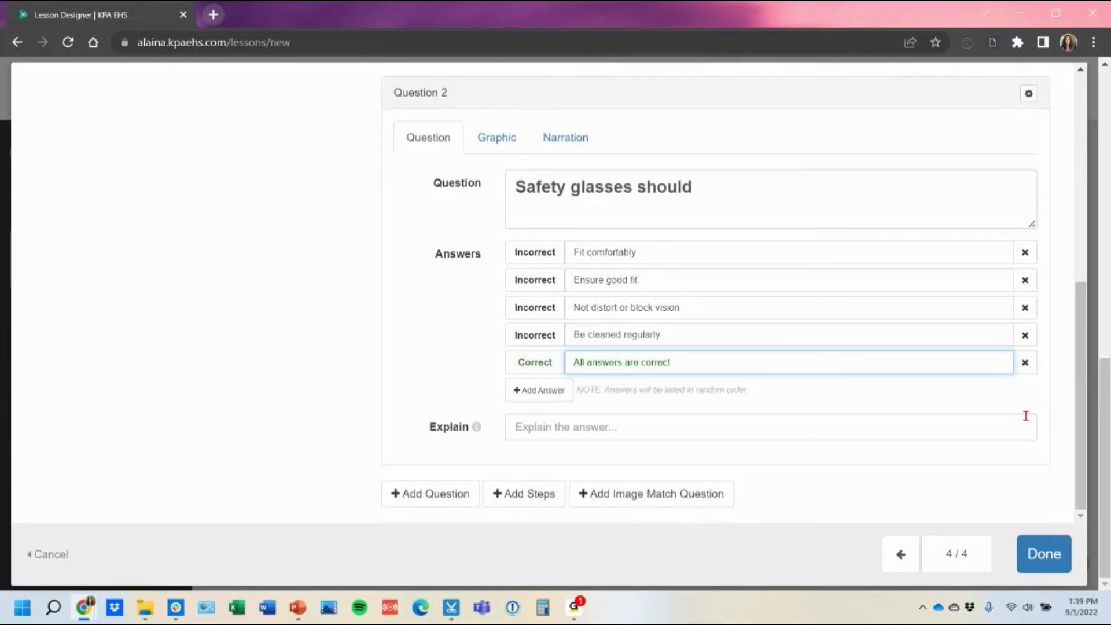
Step: Go back to the quiz slide's General settings
scroll(418, 269, up, 7)
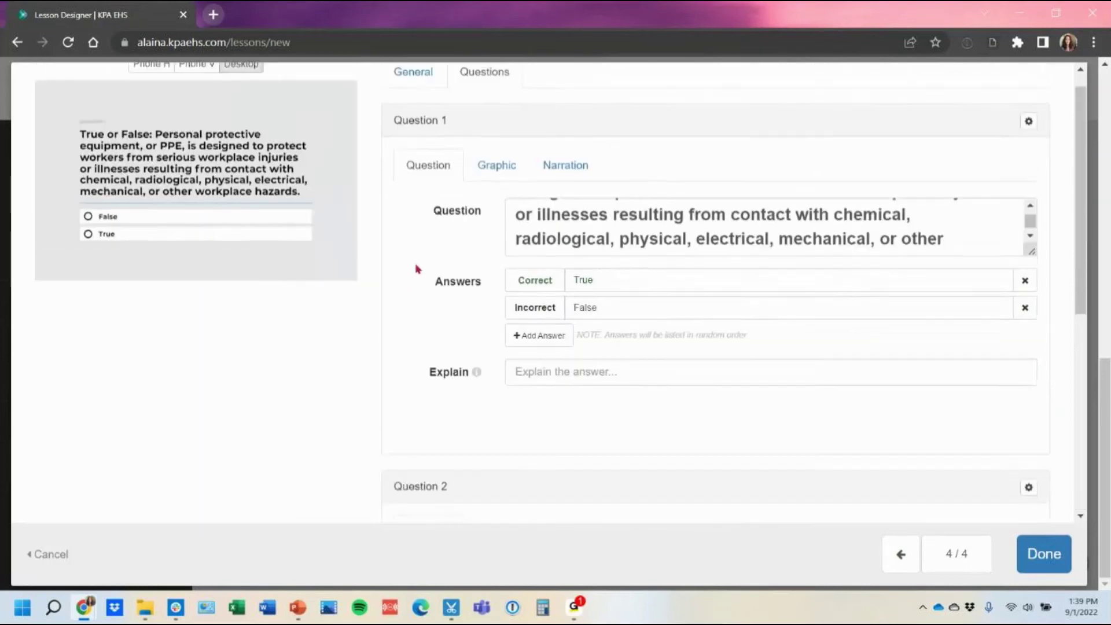
scroll(418, 269, up, 1)
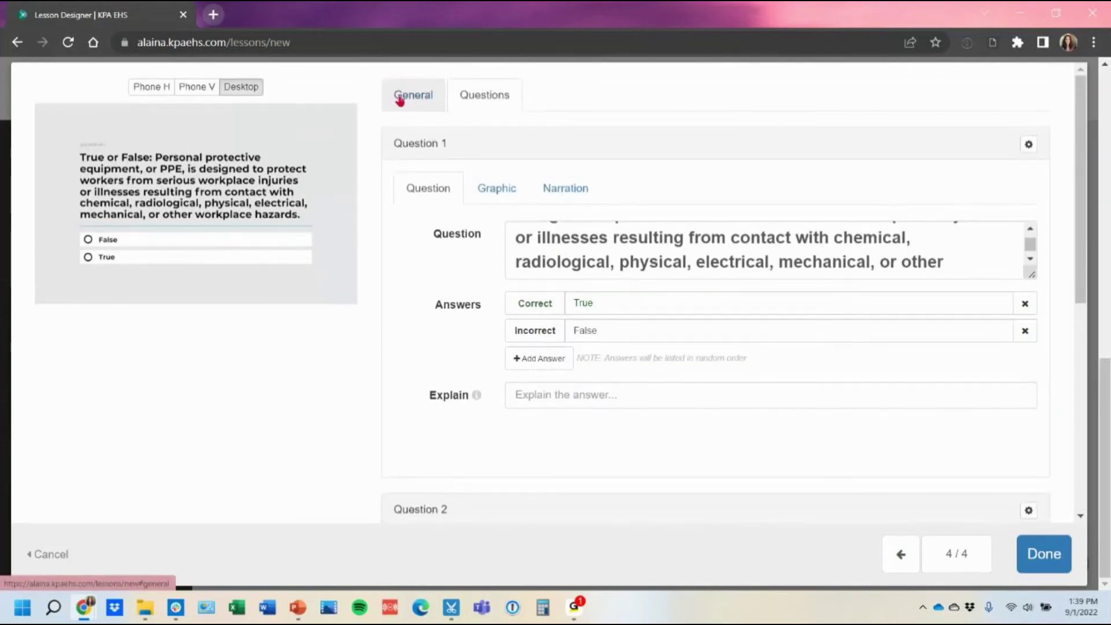
click(399, 101)
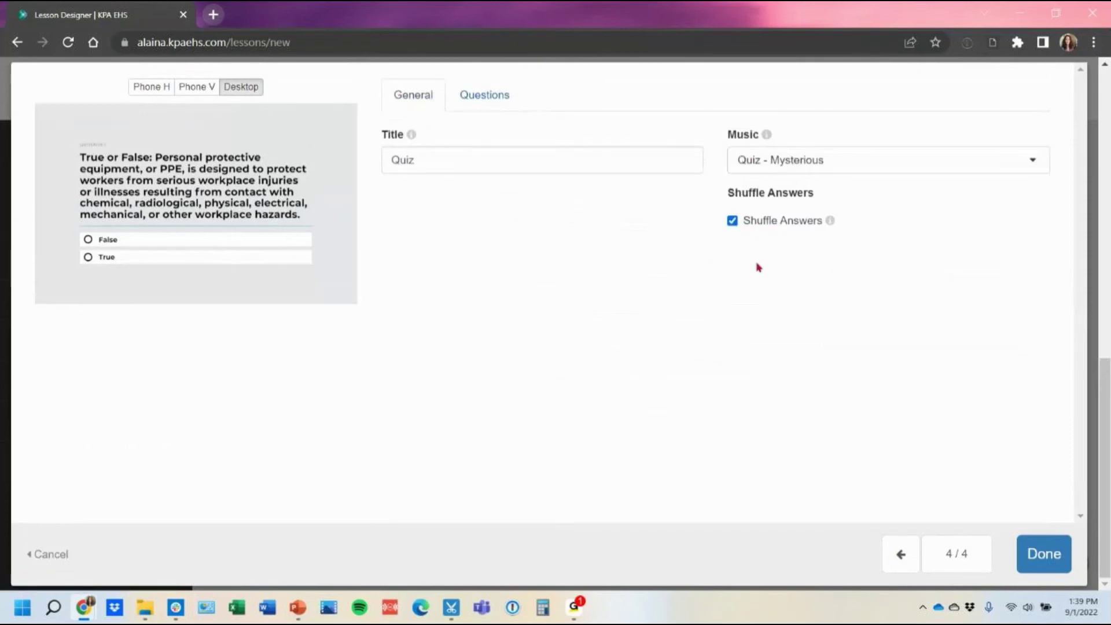
click(1044, 554)
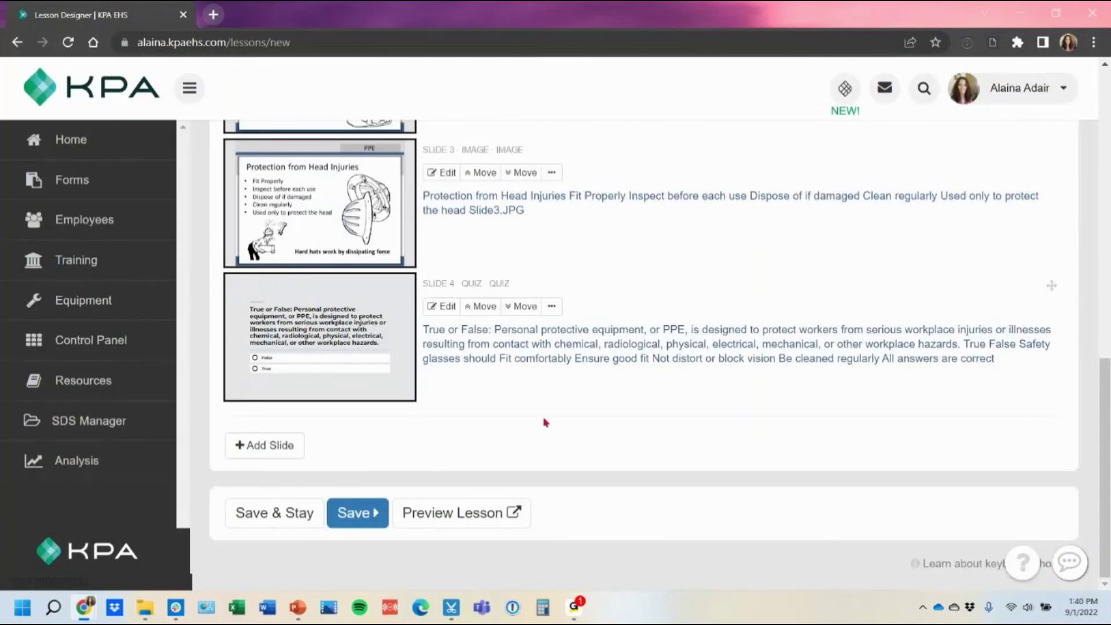
scroll(712, 446, up, 3)
scroll(711, 446, up, 2)
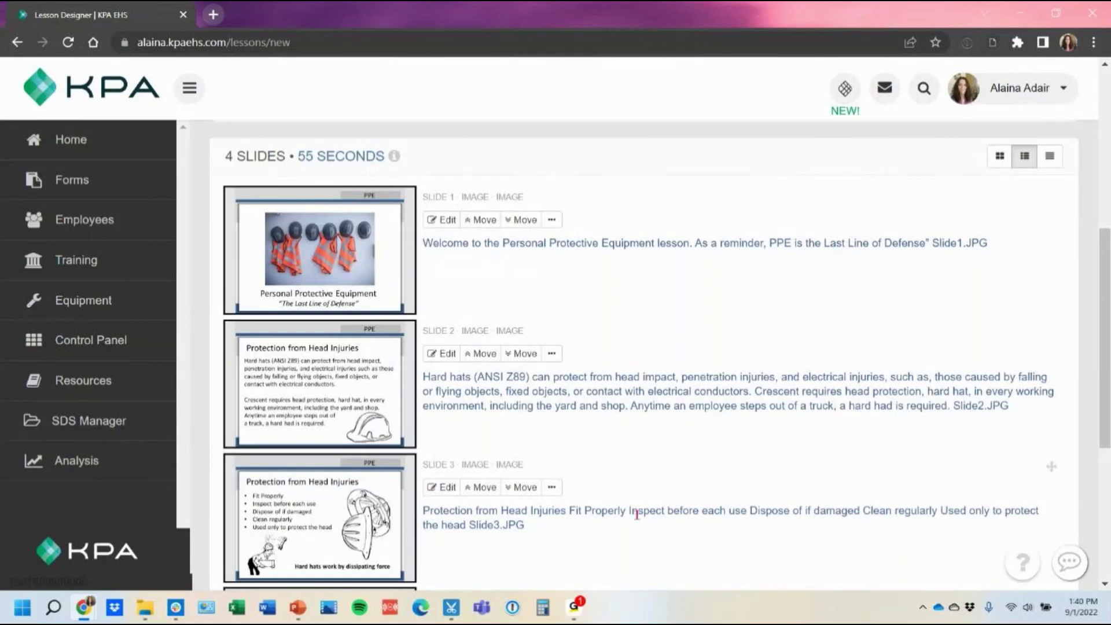
drag(293, 156, 389, 156)
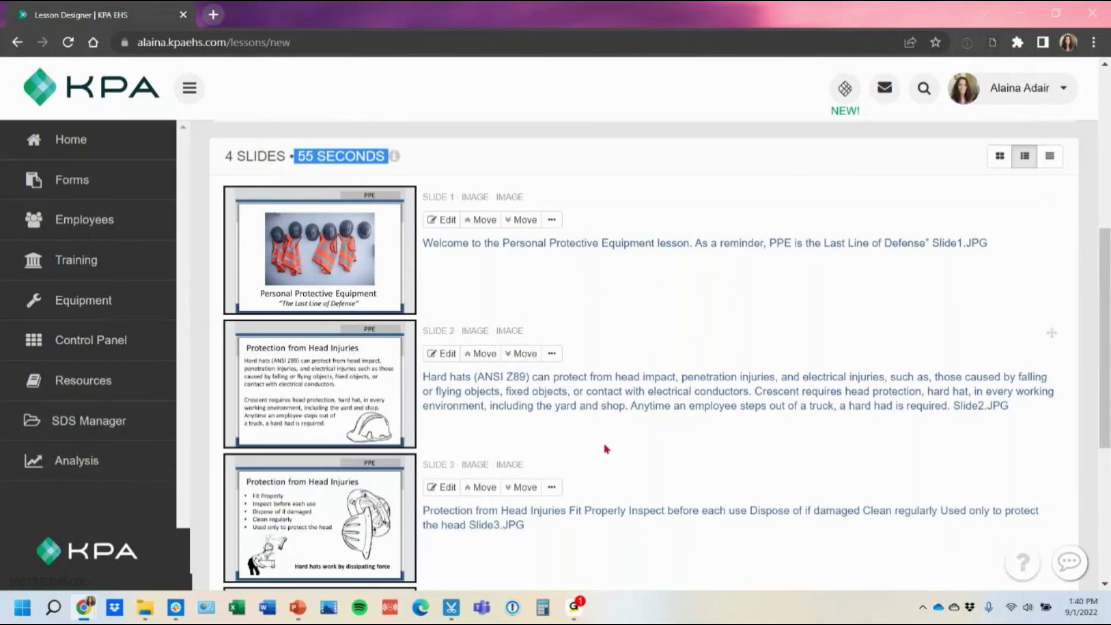
scroll(604, 448, up, 4)
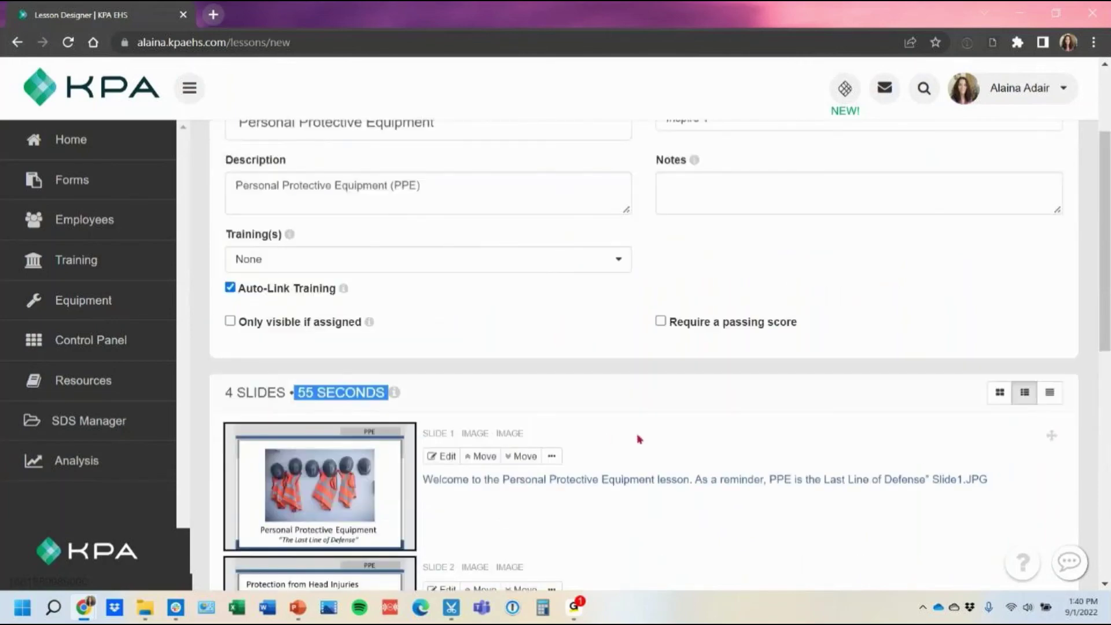
scroll(637, 439, up, 1)
click(704, 404)
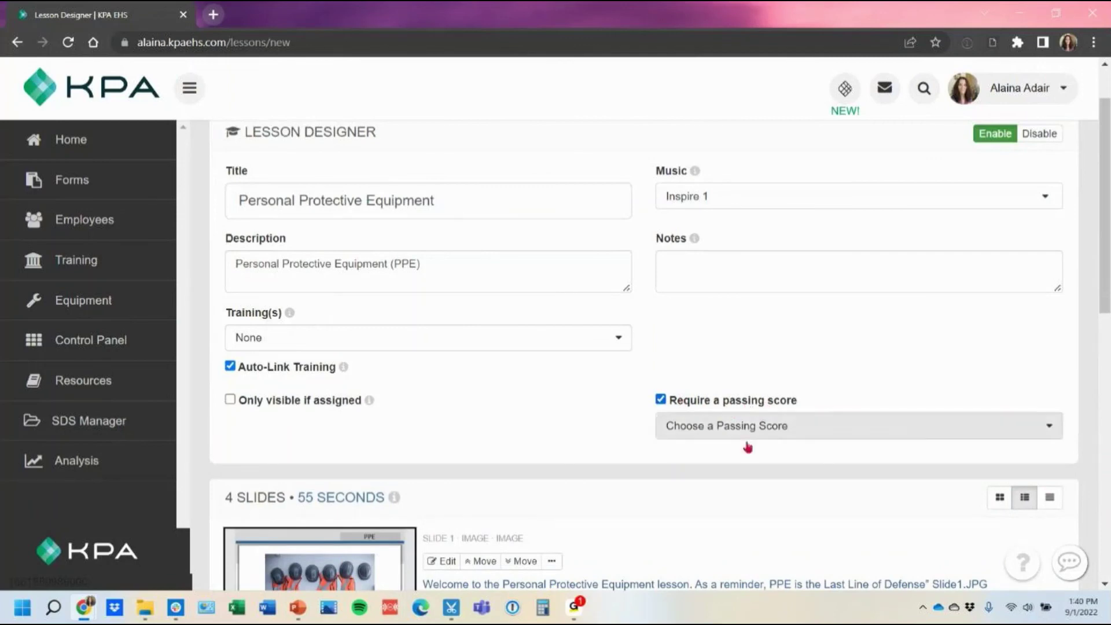
click(760, 425)
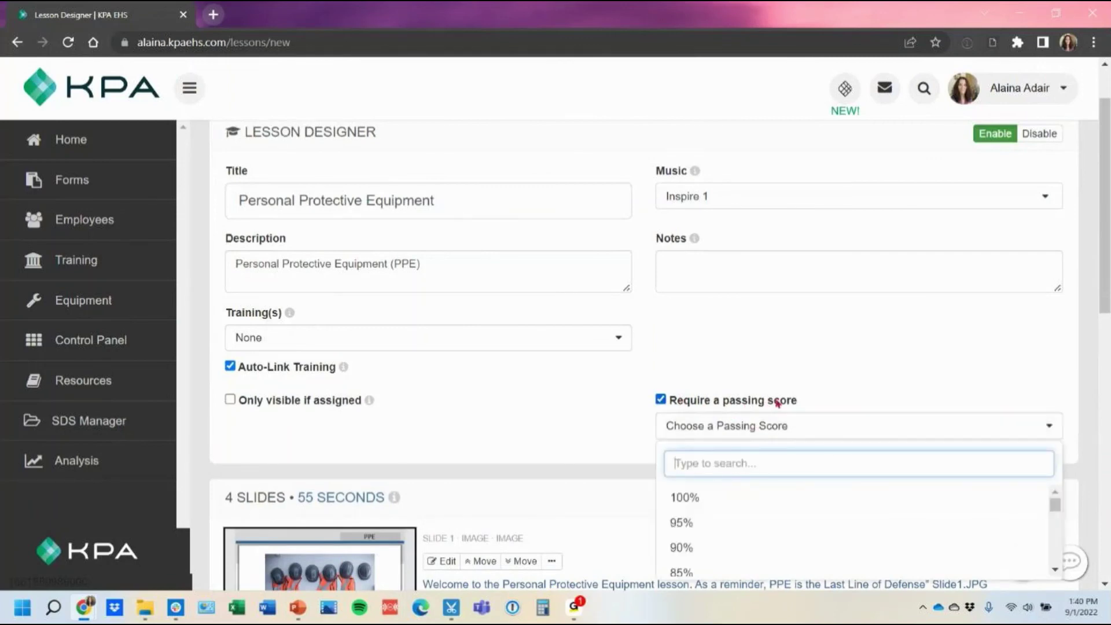
scroll(724, 544, down, 1)
click(712, 519)
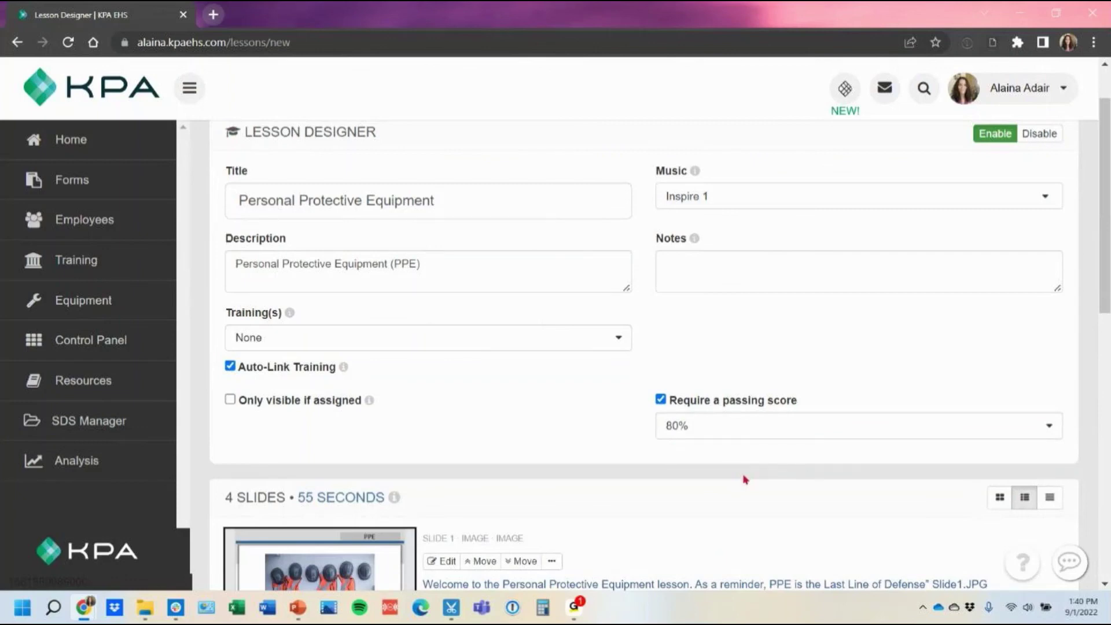
scroll(731, 477, down, 1)
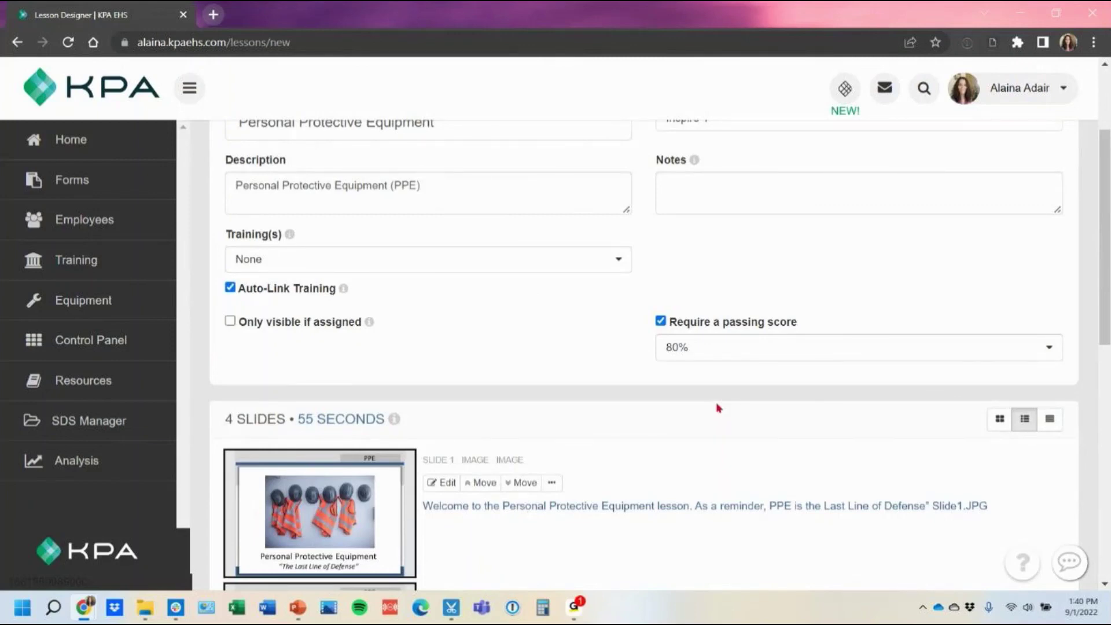
click(661, 321)
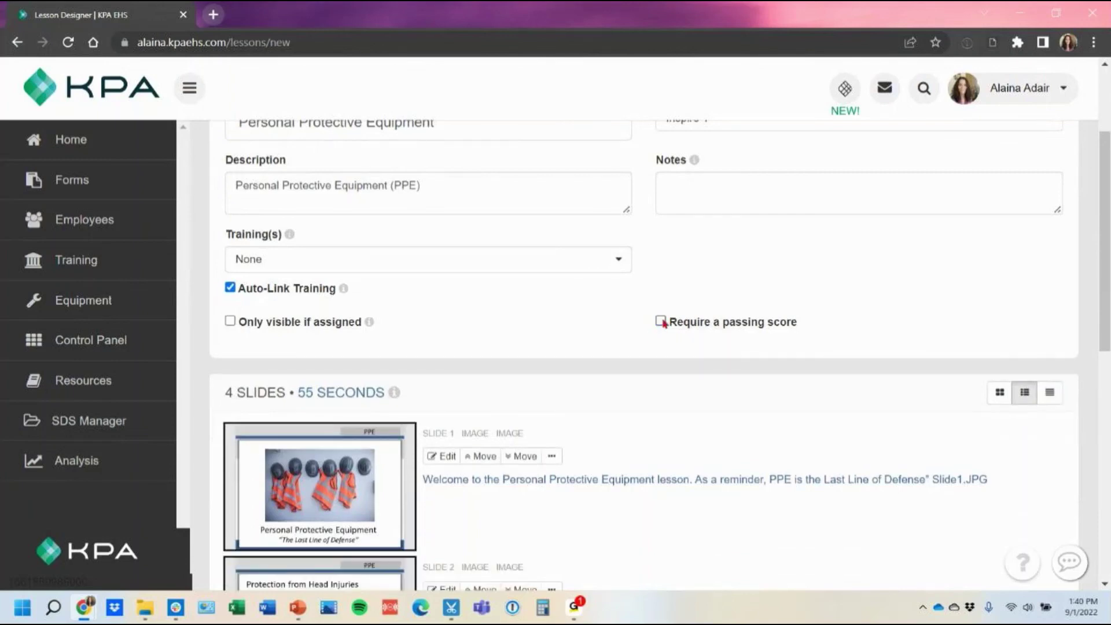